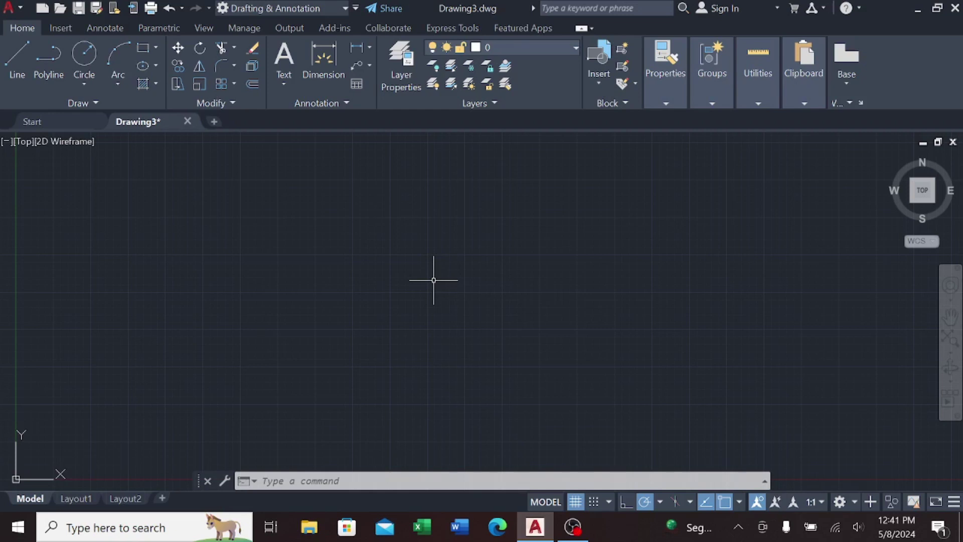
- Draw concentric circles of diameter 24 and 46 at one centre
left_click(156, 49)
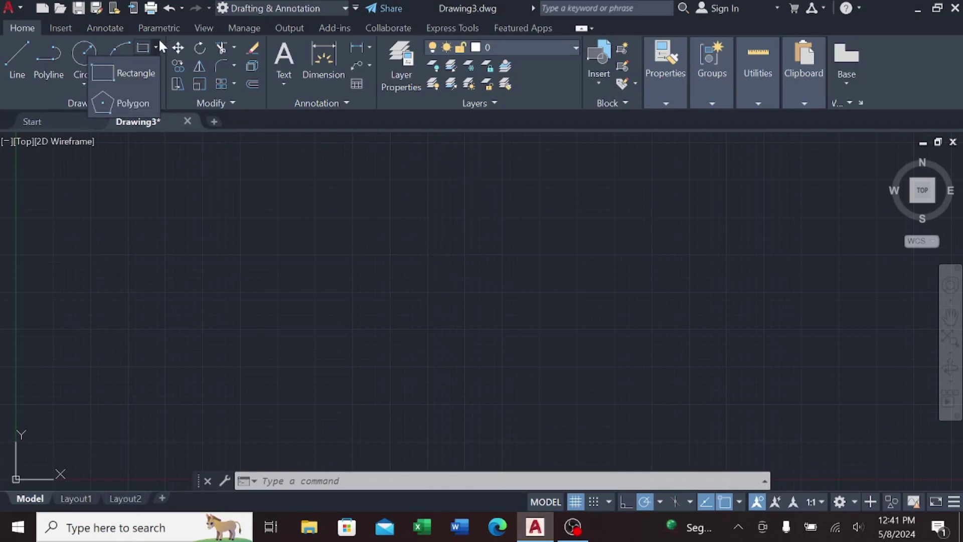
left_click(84, 84)
left_click(82, 135)
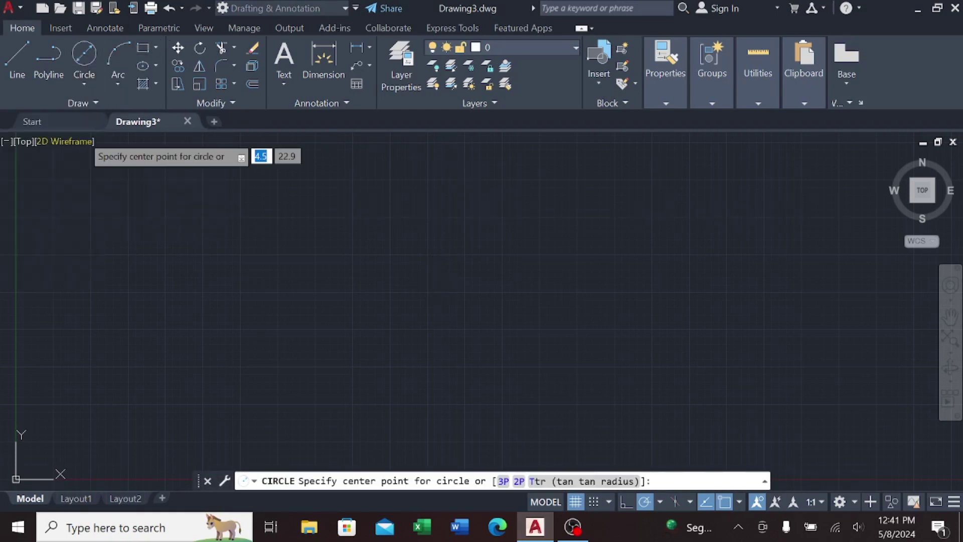
left_click(303, 255)
type("24")
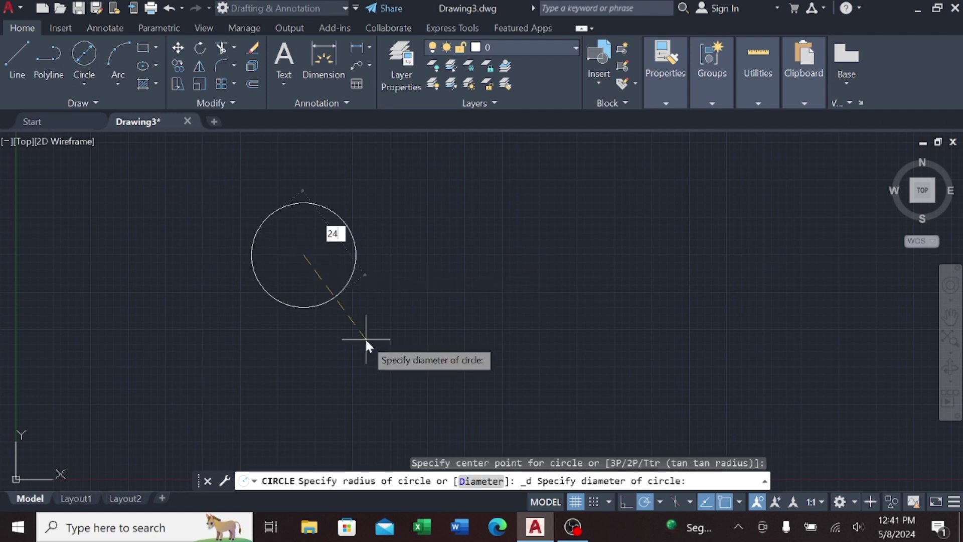
key("Return")
scroll(370, 326, "down", 2)
scroll(370, 326, "down", 2)
left_click(88, 84)
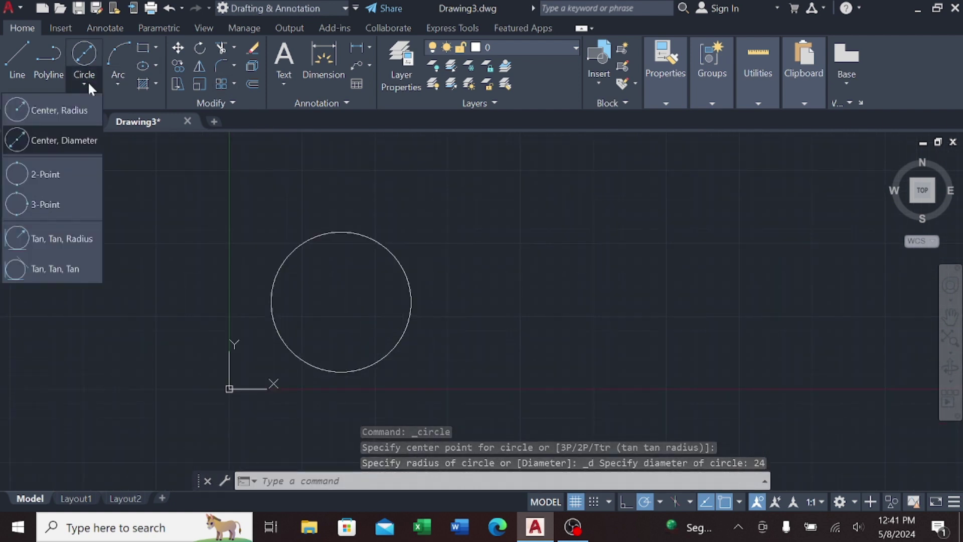
left_click(65, 140)
left_click(341, 302)
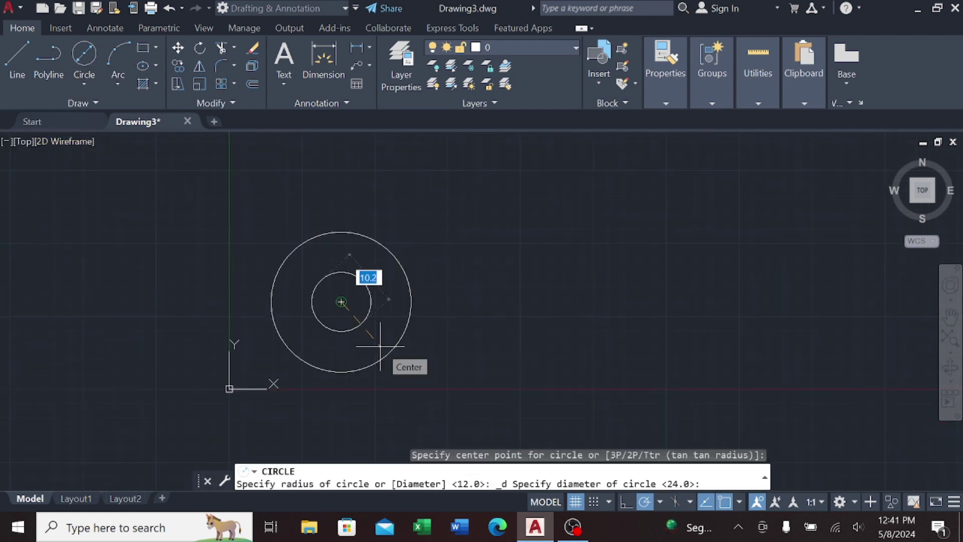
type("46")
key("Return")
scroll(380, 326, "down", 2)
scroll(397, 321, "down", 1)
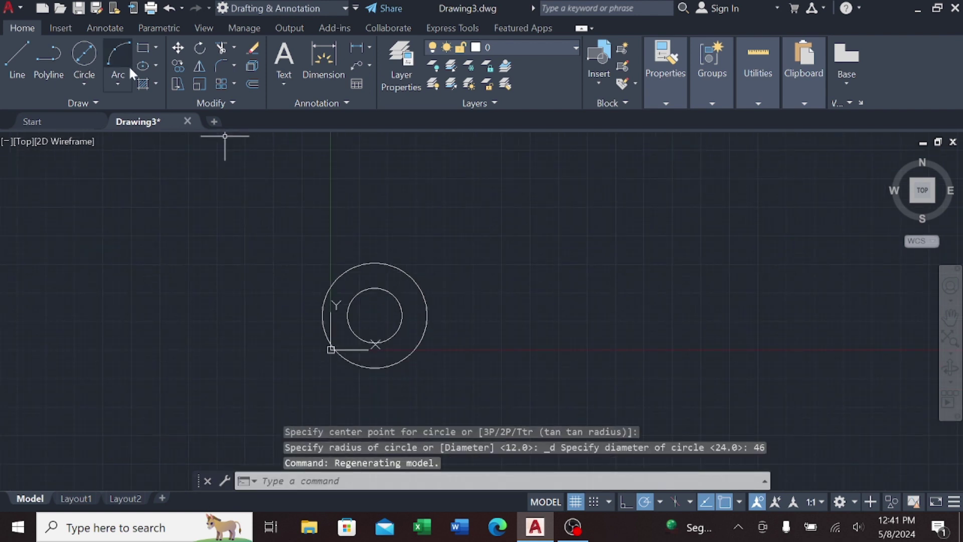
- Draw concentric circles of diameter 64 and 36 centred 100 units to the right
left_click(84, 83)
left_click(93, 138)
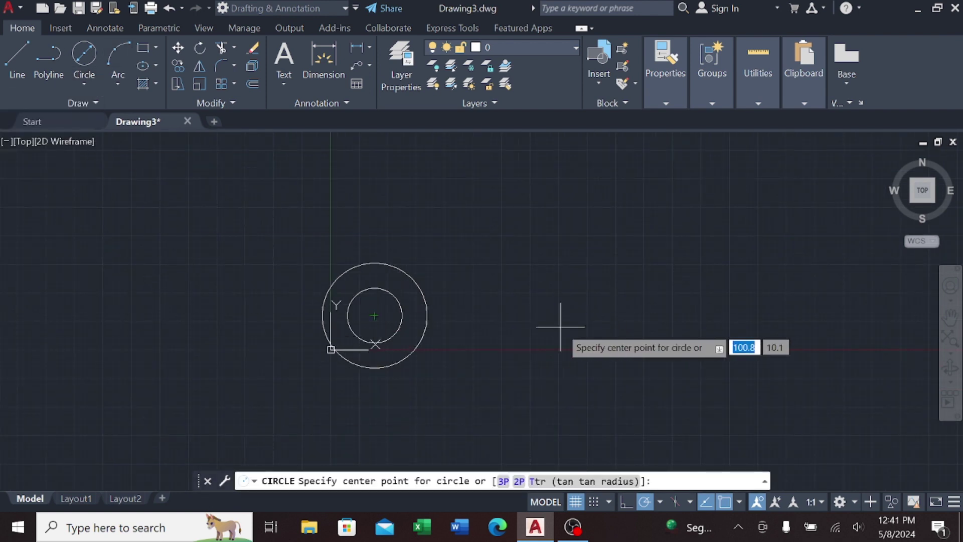
type("100")
key("Return")
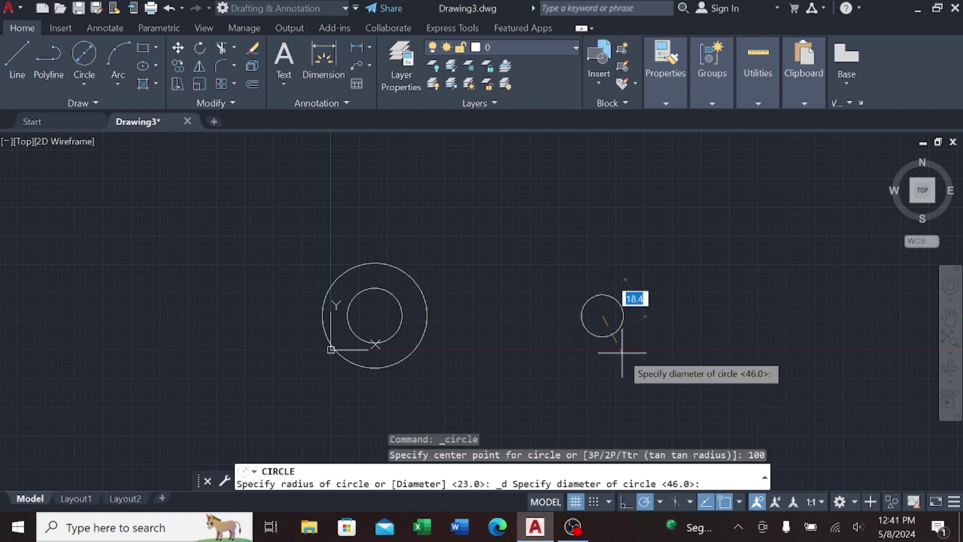
type("64")
key("Return")
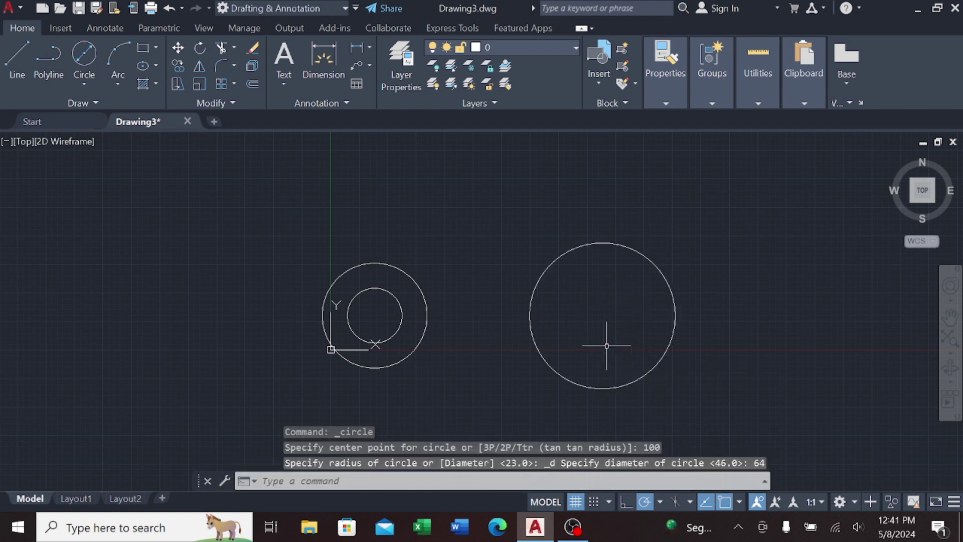
left_click(84, 84)
left_click(81, 135)
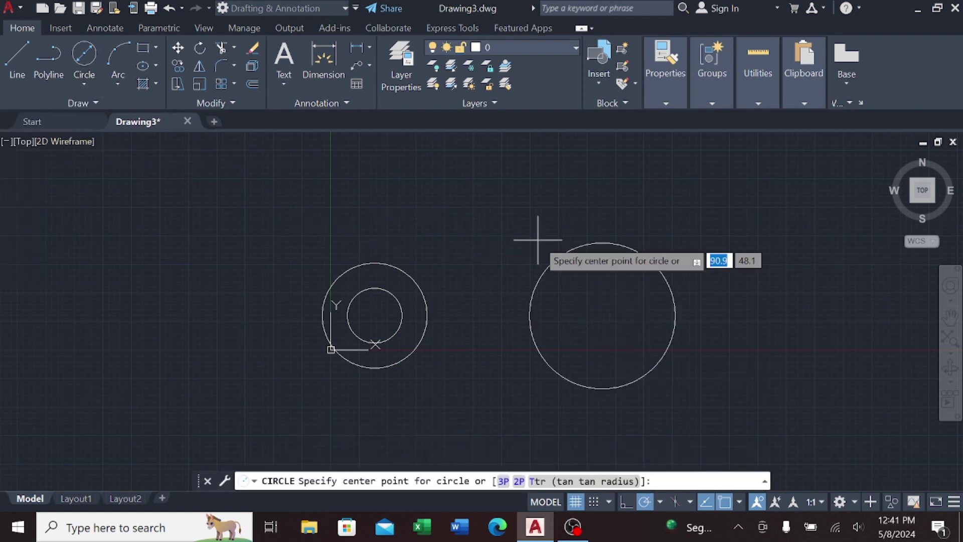
left_click(603, 316)
type("36")
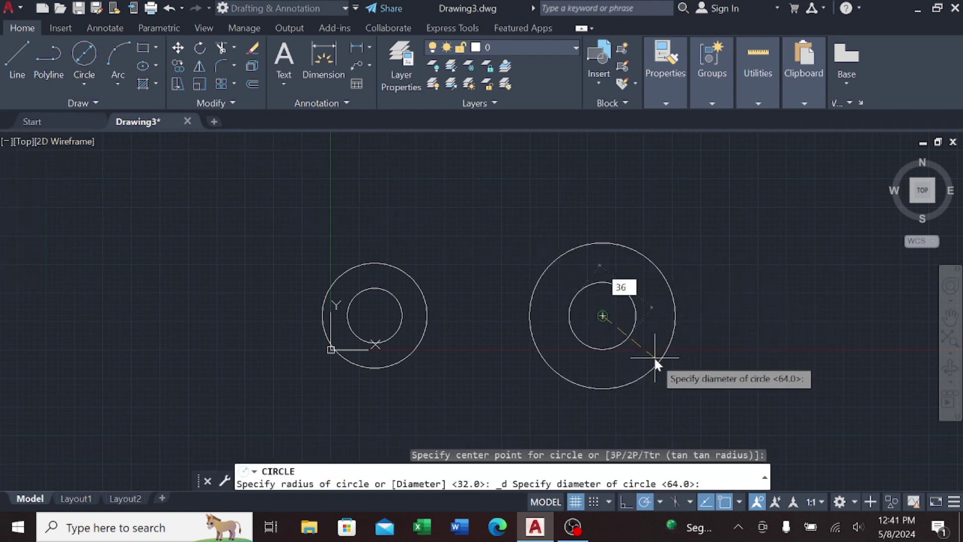
key("Return")
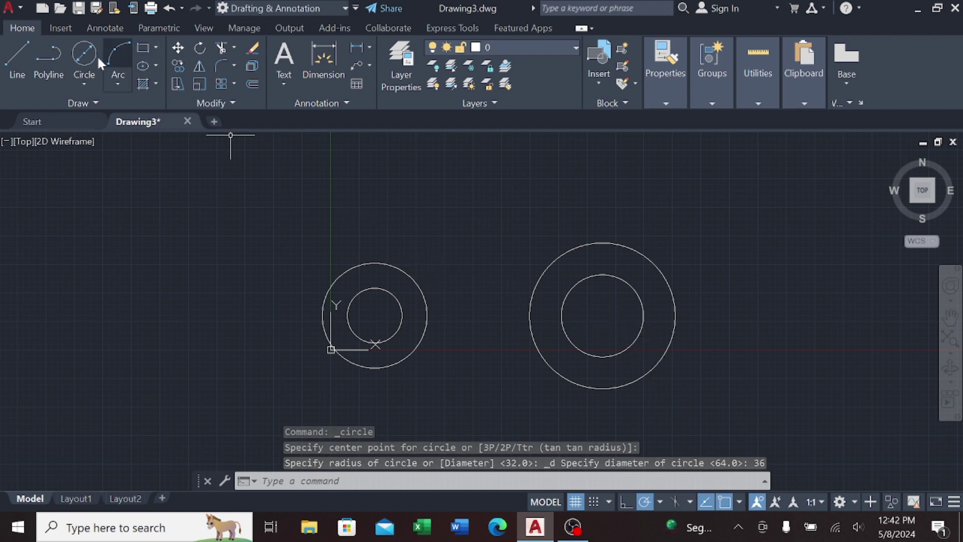
- Draw a line tangent to the bottoms of the left and right outer circles
left_click(25, 60)
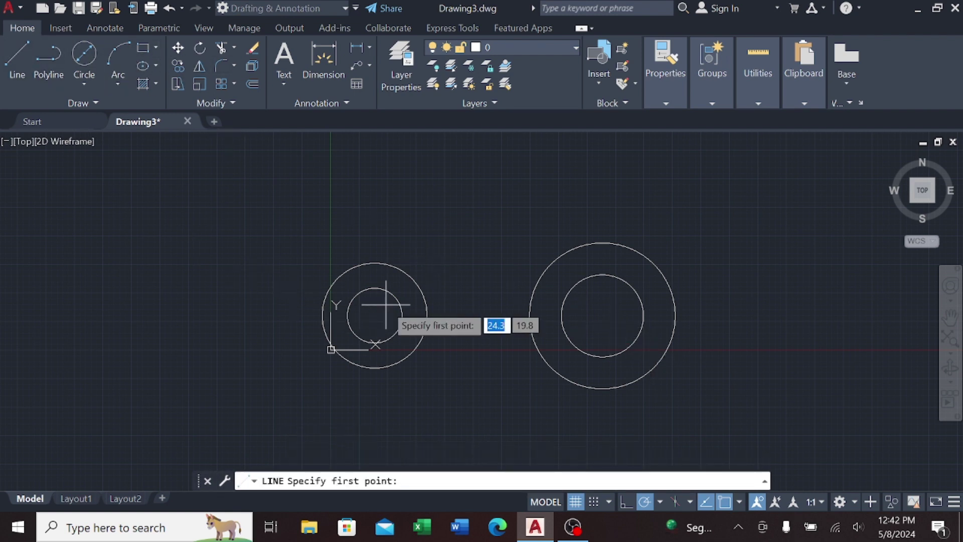
type("n")
key("Return")
left_click(381, 369)
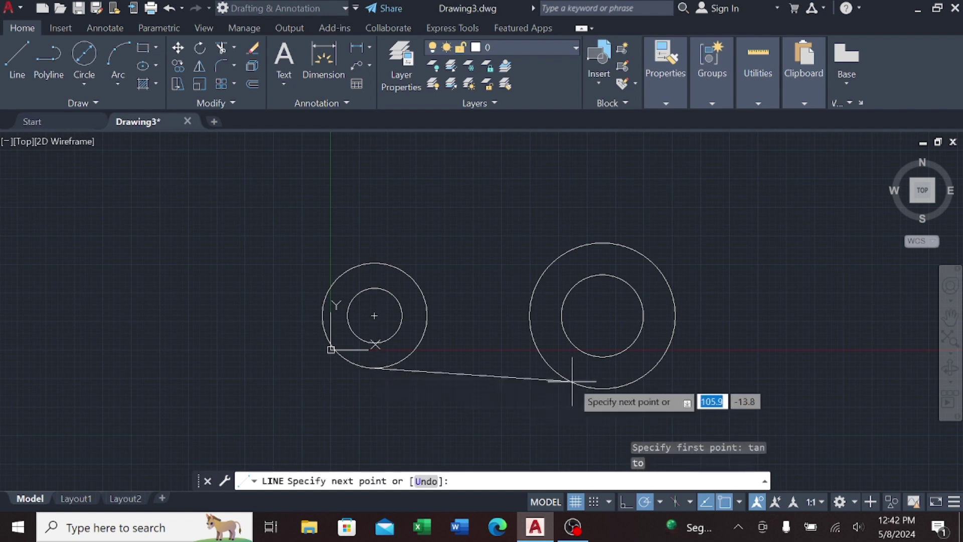
type("tan")
key("Return")
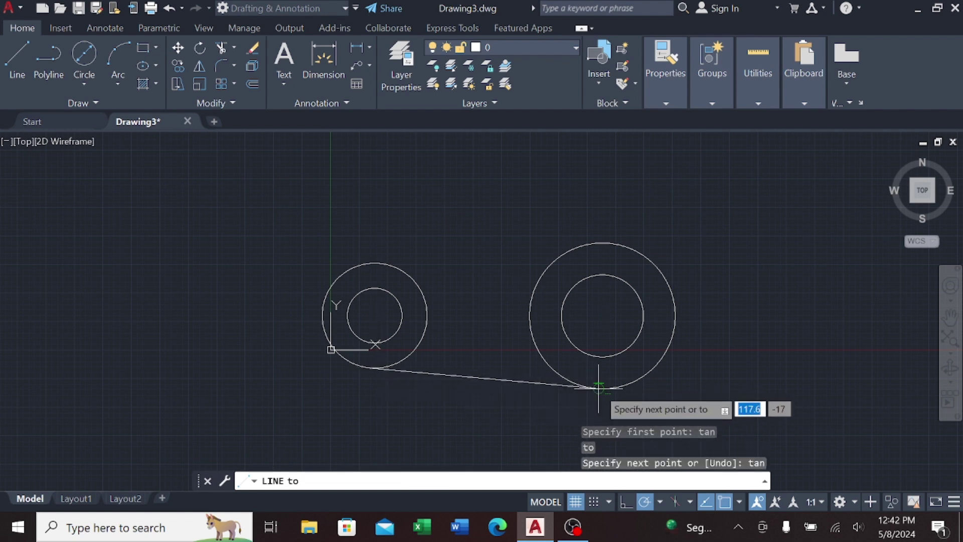
left_click(599, 388)
key("Escape")
- Mirror the bottom tangent line to create the matching top tangent
left_click(530, 384)
left_click(497, 402)
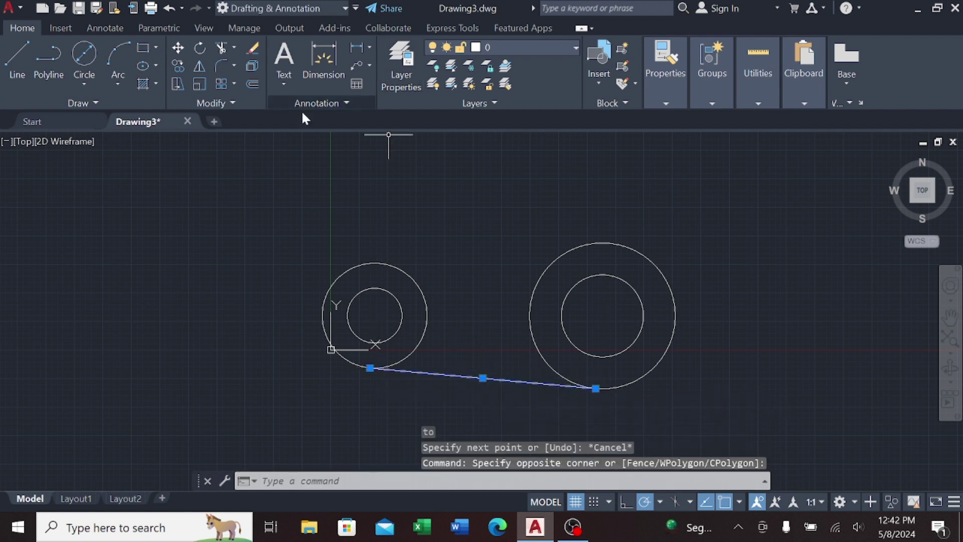
left_click(199, 66)
left_click(375, 315)
left_click(166, 326)
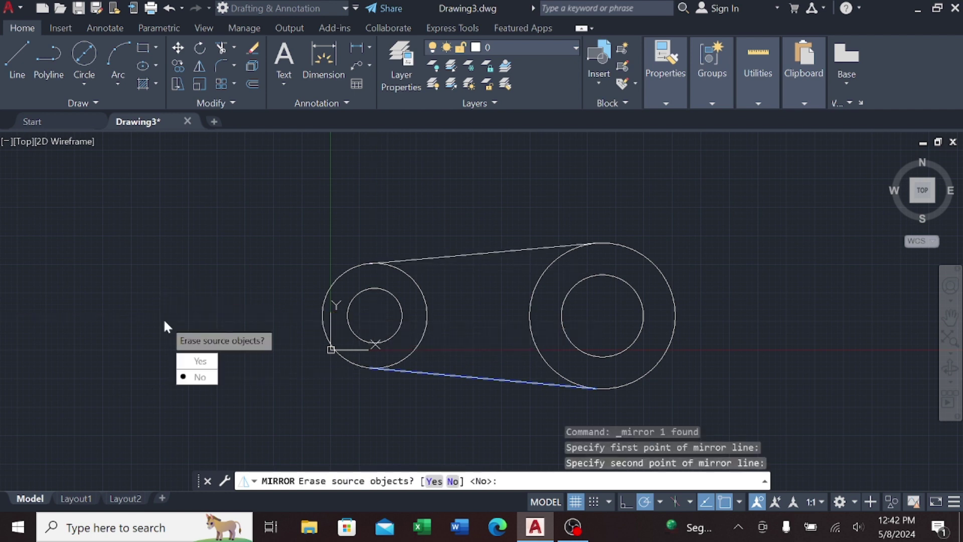
key("Return")
- Draw a horizontal line 6 above centre to the right circle, trimming the part inside the left circle
left_click(20, 59)
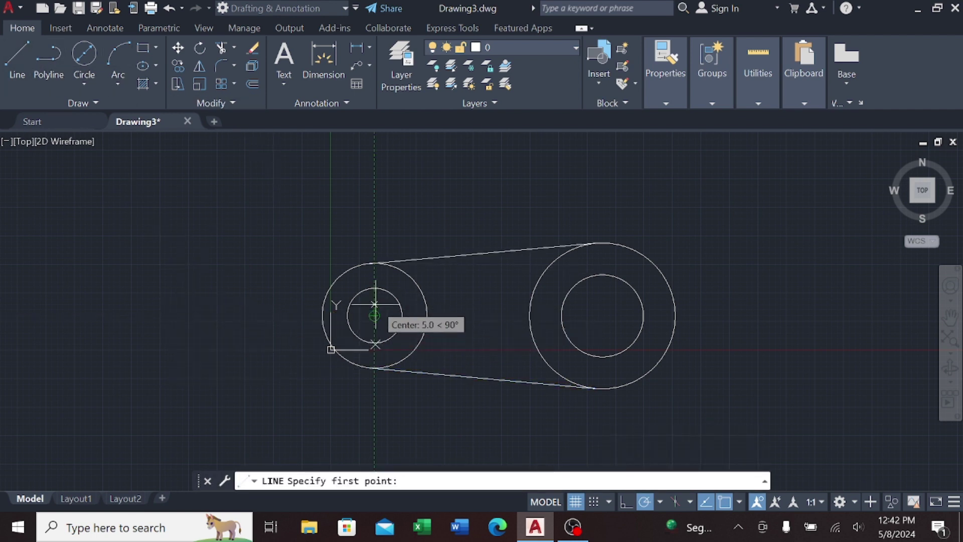
type("6")
key("Return")
left_click(531, 302)
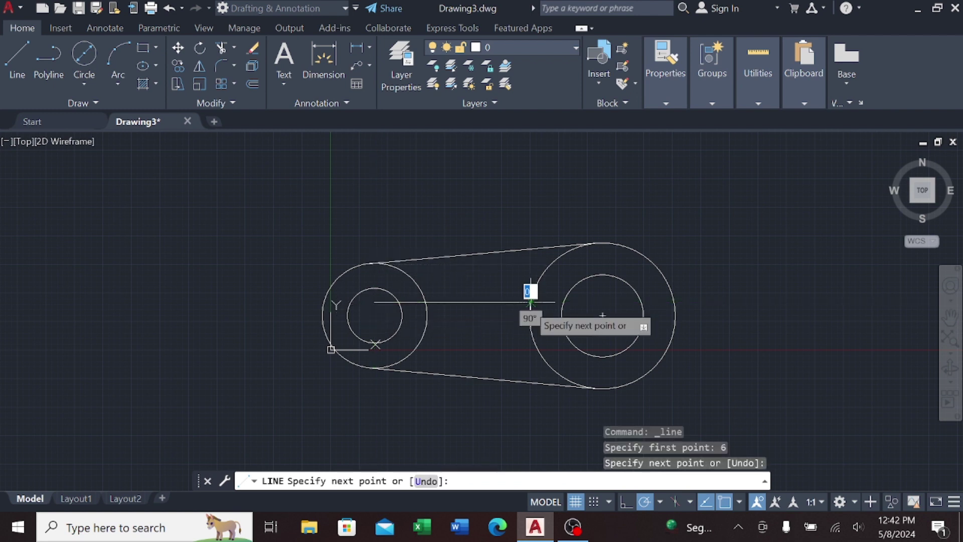
key("Escape")
left_click(221, 48)
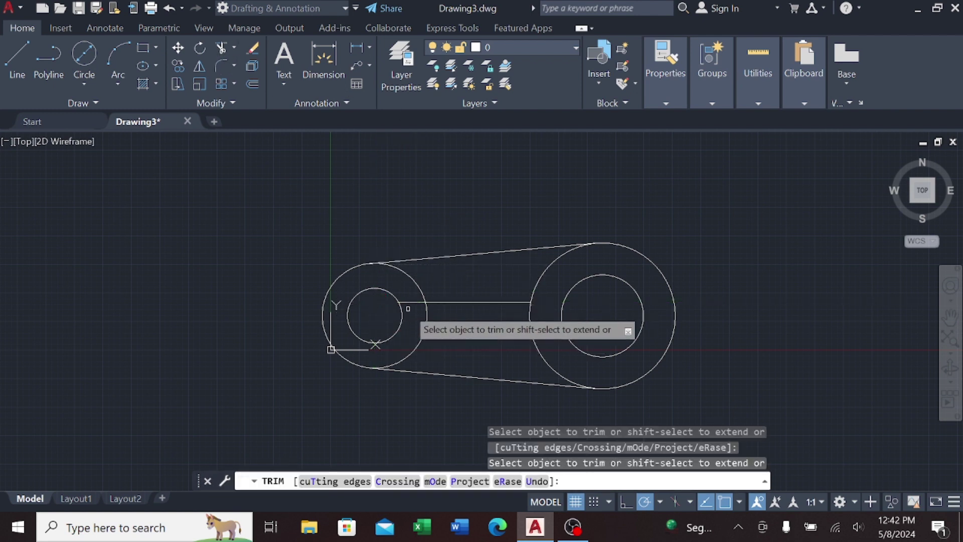
left_click(411, 302)
key("Return")
- Mirror the horizontal line below the centreline to form the arm's second edge
left_click(455, 302)
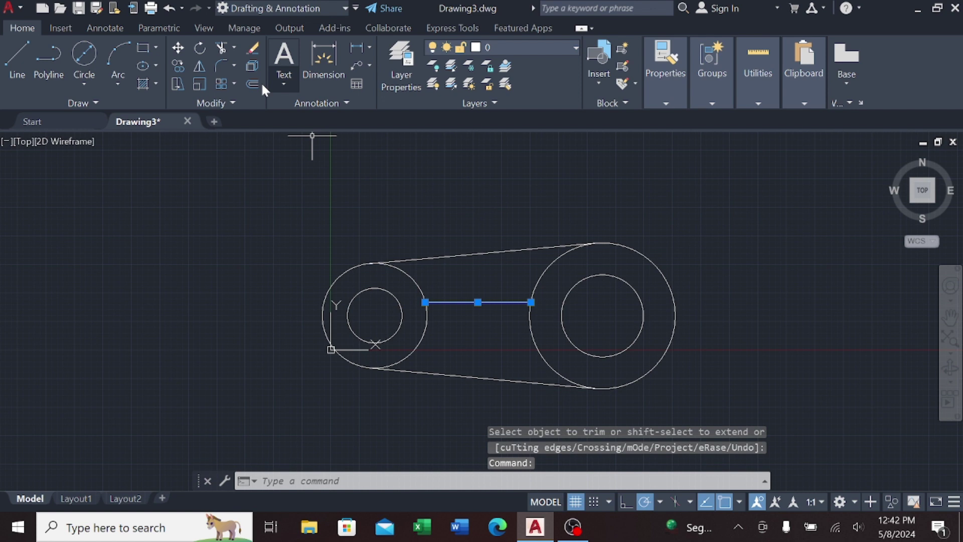
left_click(199, 66)
left_click(603, 315)
left_click(790, 314)
key("Return")
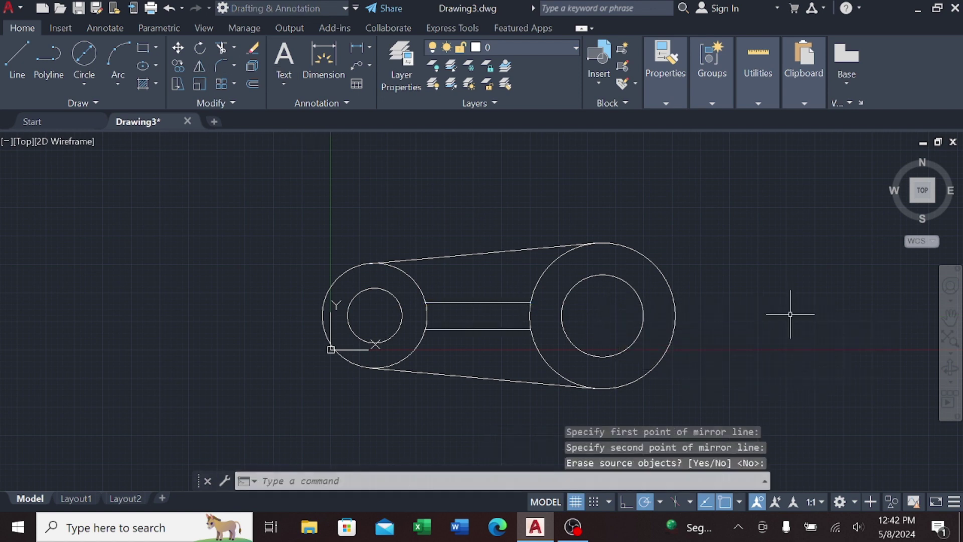
- Begin a keyway line 6 units from the right centre, then cancel it
type("l")
key("Return")
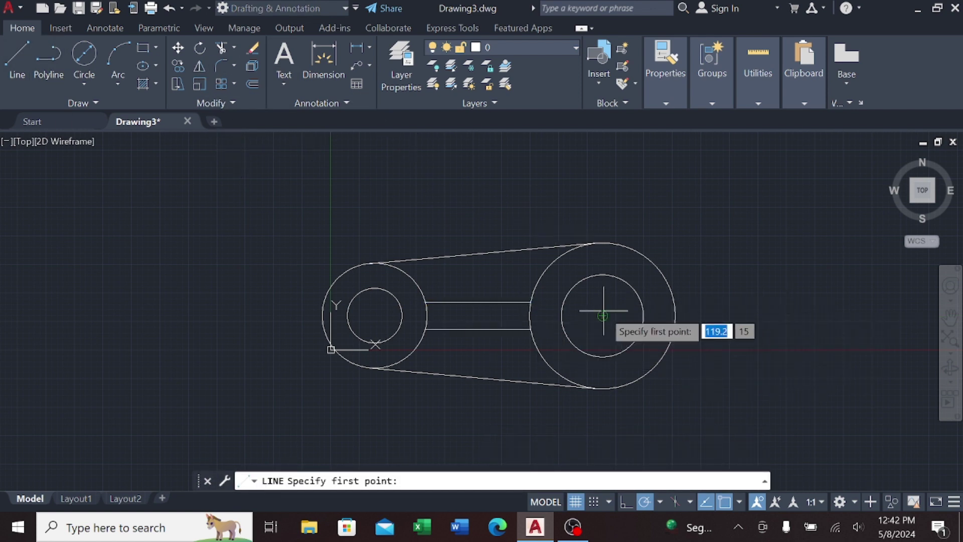
key("Return")
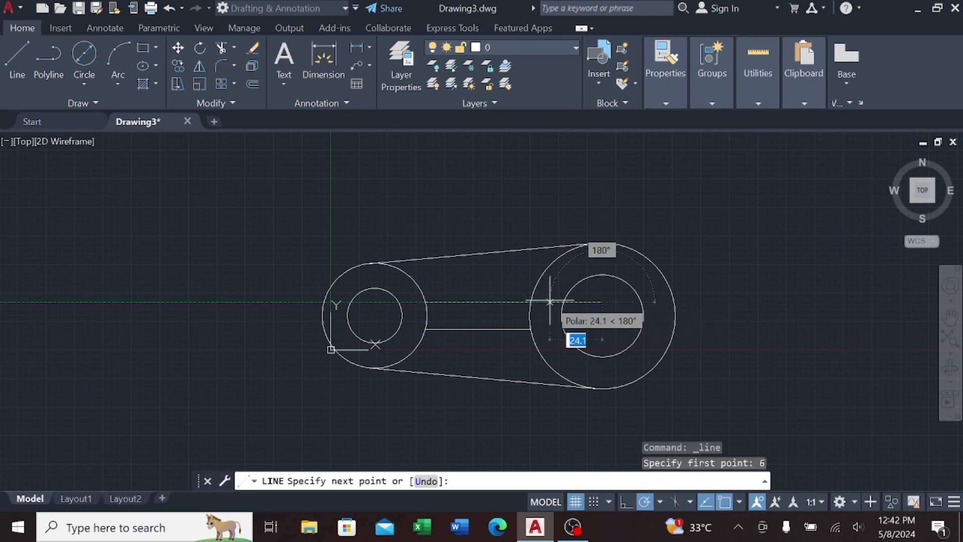
scroll(568, 301, "up", 5)
key("Escape")
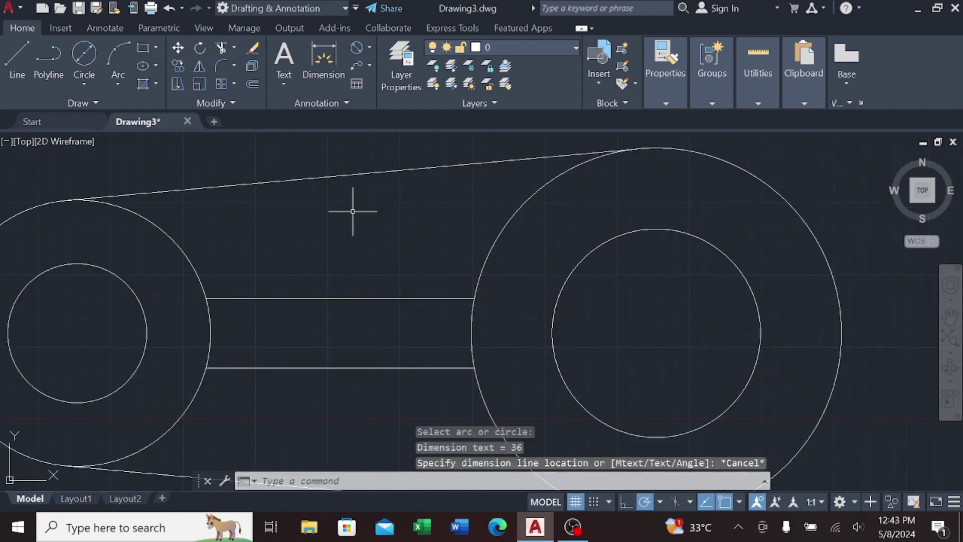
- Draw the 12-tall, 6-deep keyway rectangle starting 6 above the right circle's centre
left_click(17, 60)
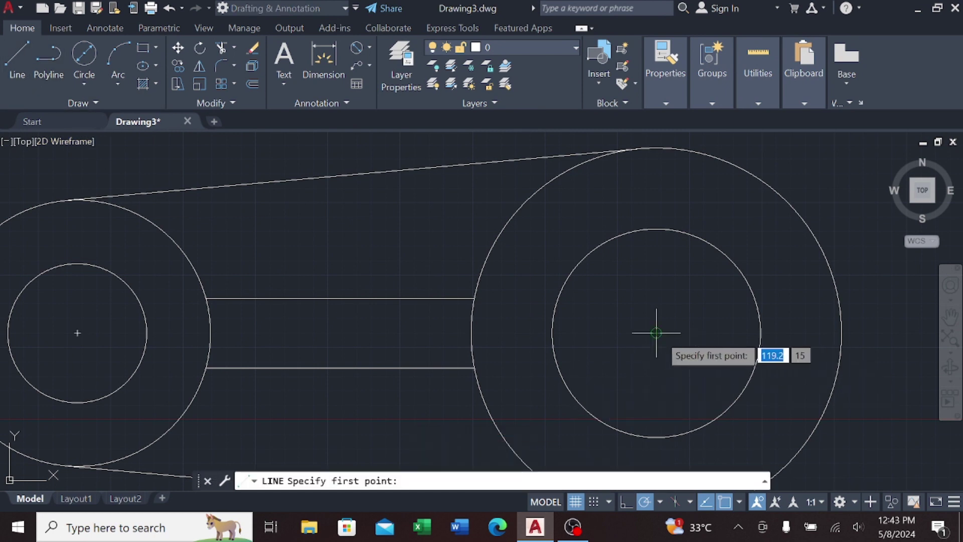
type("6")
key("Return")
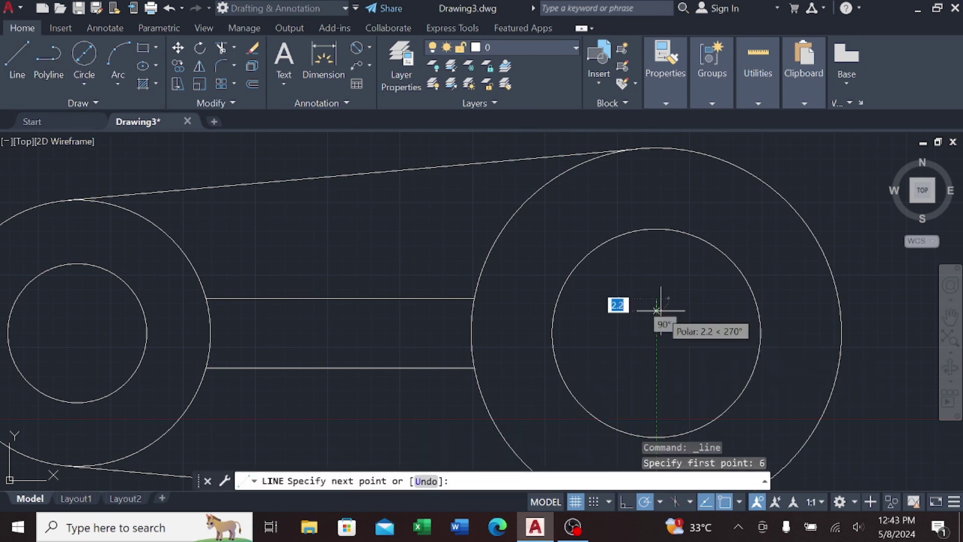
key("Return")
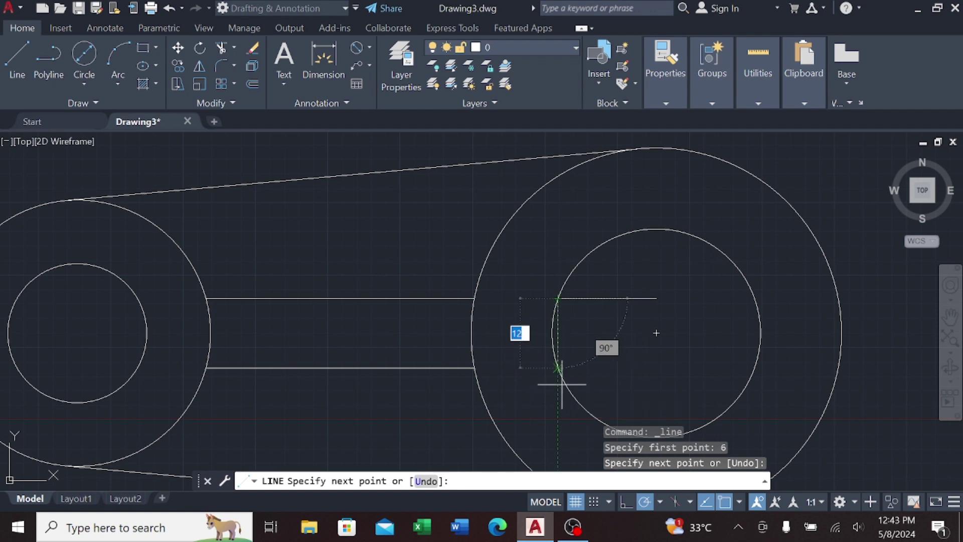
left_click(558, 368)
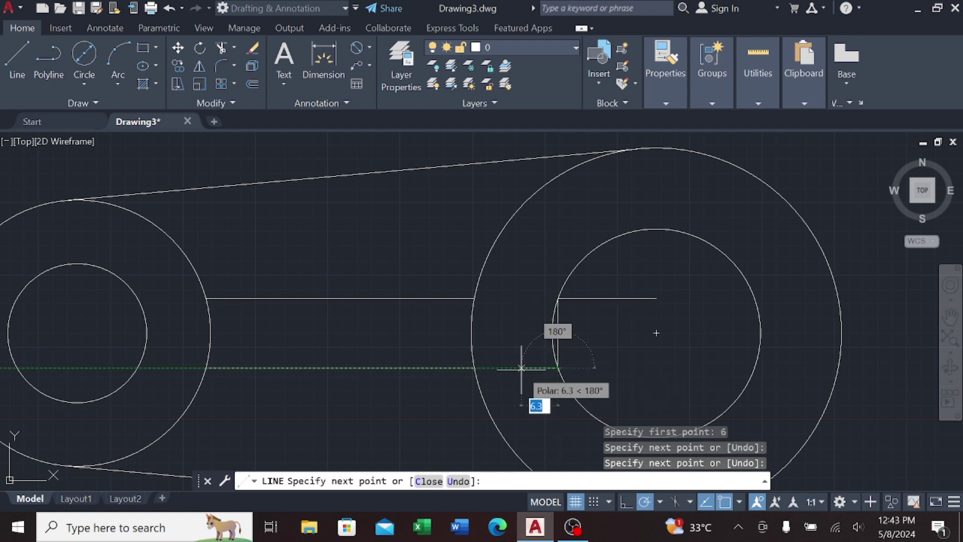
type("6")
key("Return")
left_click(524, 298)
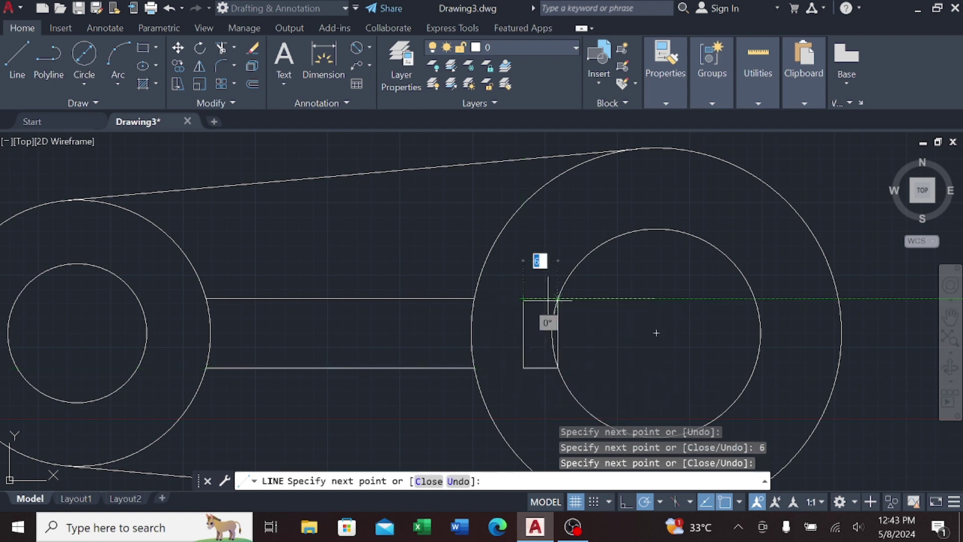
left_click(558, 299)
key("Escape")
- Trim away the inner arc and excess line inside the keyway with a fence
left_click(221, 47)
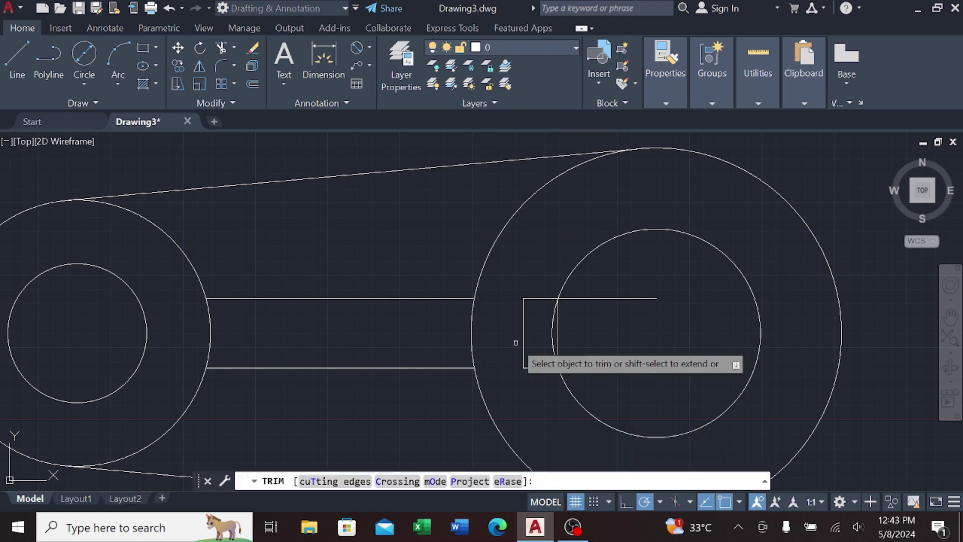
mouse_move(532, 336)
left_mouse_down()
mouse_move(569, 327)
mouse_move(606, 293)
left_mouse_up()
key("Return")
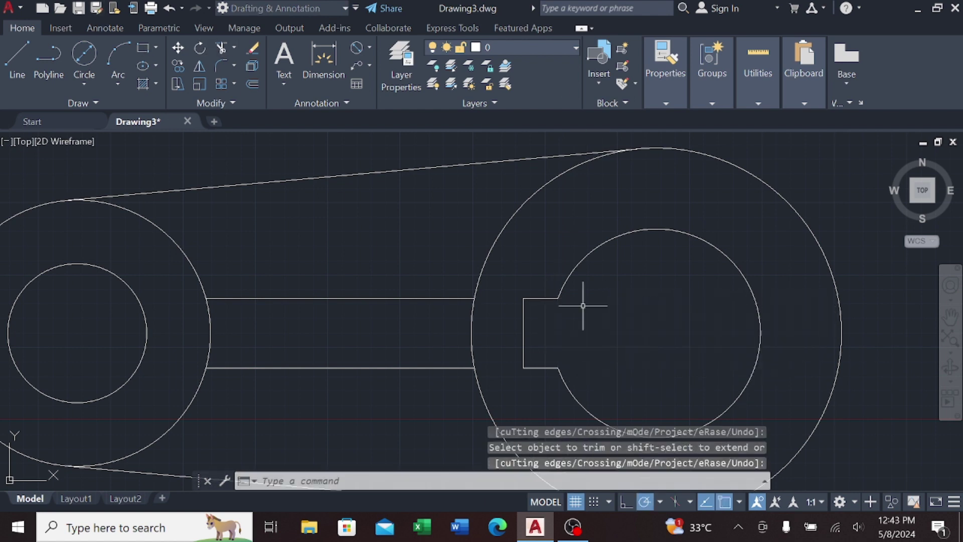
scroll(577, 303, "down", 4)
- Switch to the SW Isometric view and the 3D Modeling workspace
left_click(27, 142)
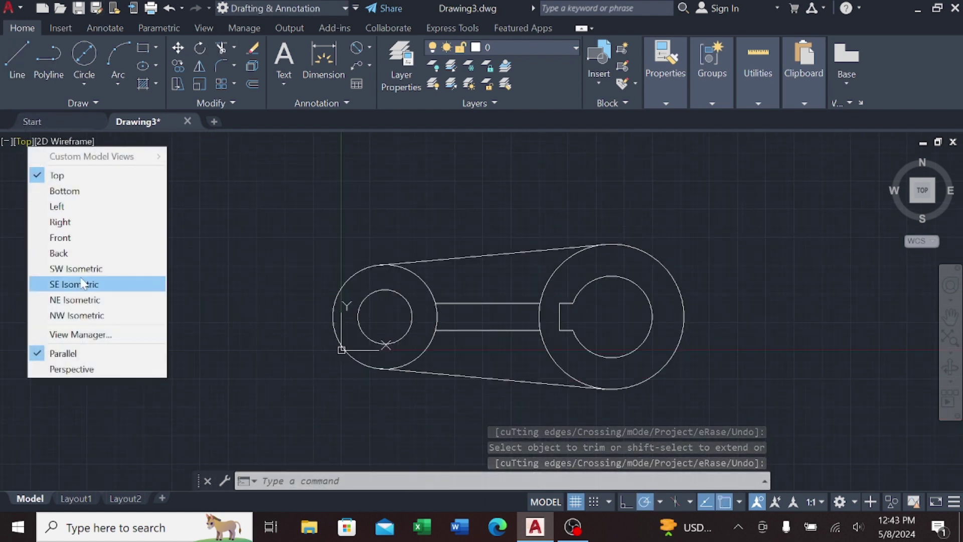
left_click(75, 267)
scroll(721, 377, "down", 2)
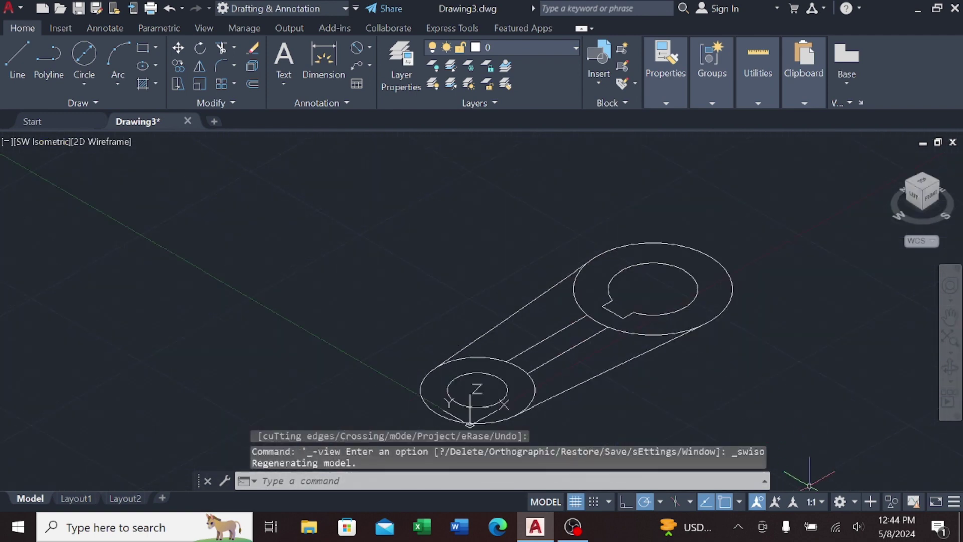
left_click(840, 501)
left_click(746, 394)
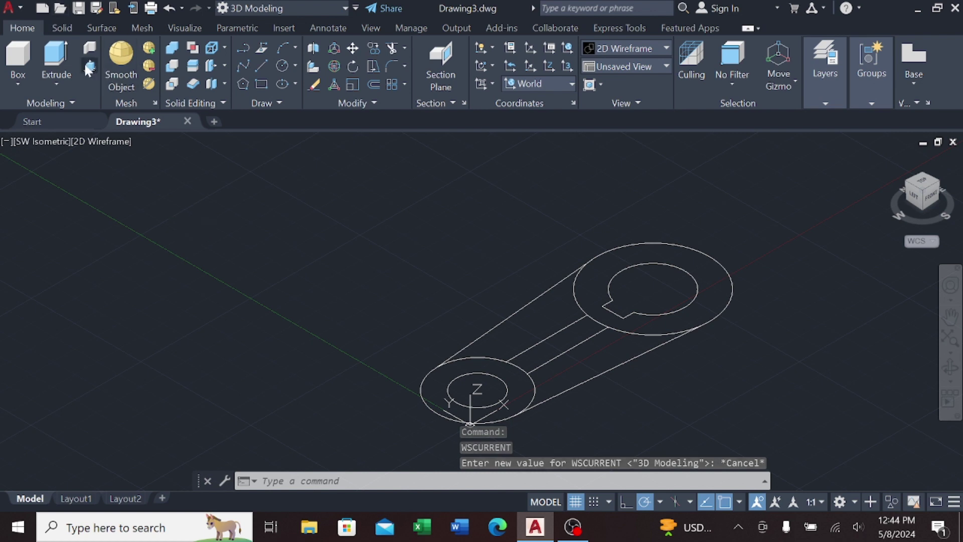
- Press-pull the two arm areas to a height of 12
left_click(89, 65)
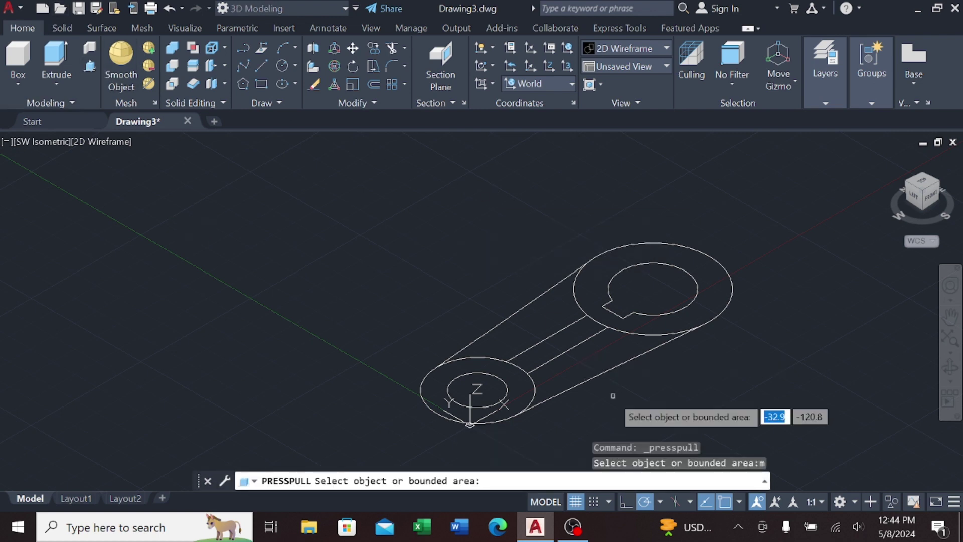
left_click(605, 356)
left_click(542, 312)
key("Return")
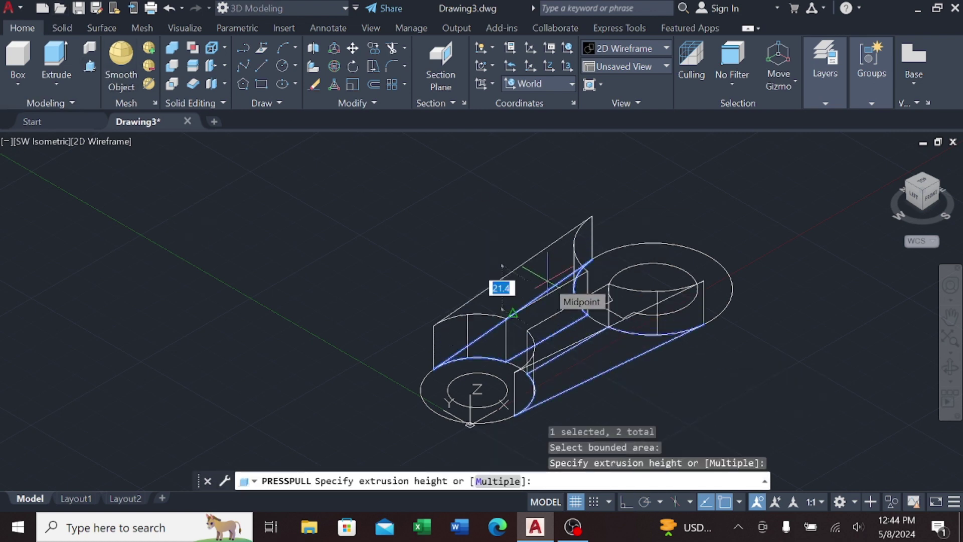
type("2")
key("BackSpace")
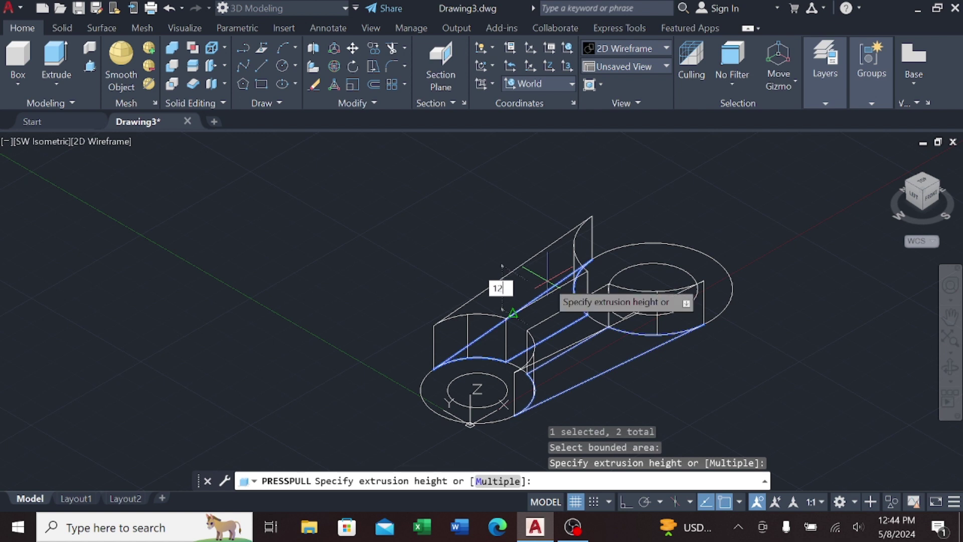
key("Return")
- Press-pull the small ring to 24 and the large ring to 36
left_click(91, 68)
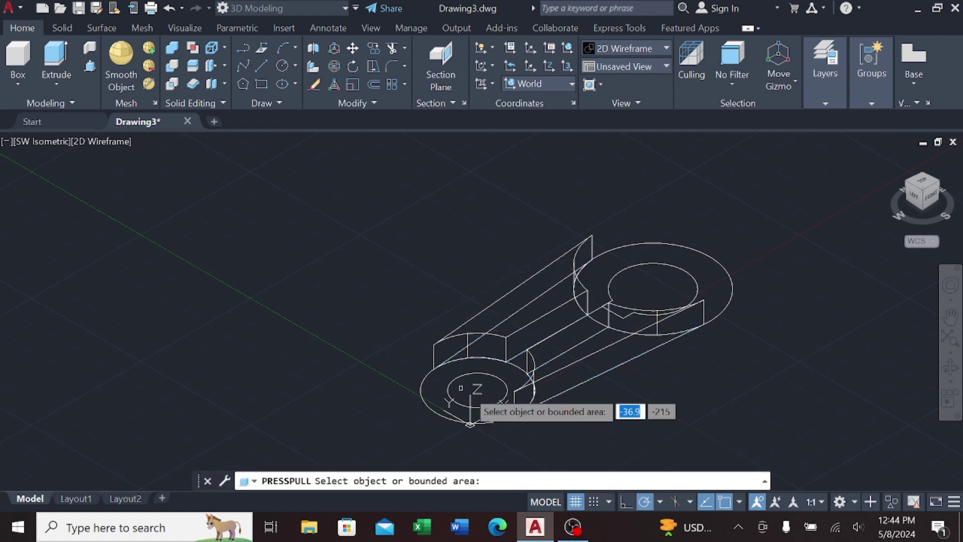
left_click(482, 415)
type("24")
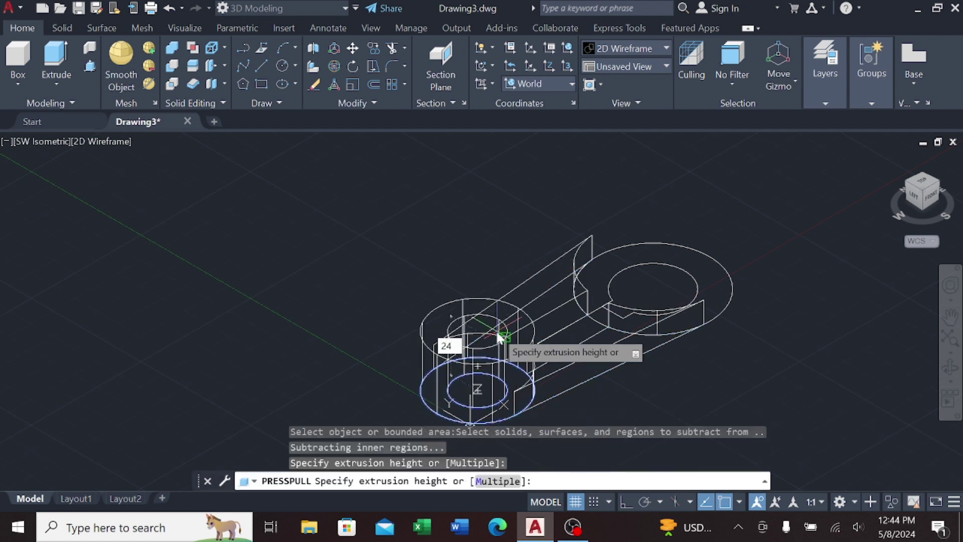
key("Return")
left_click(710, 308)
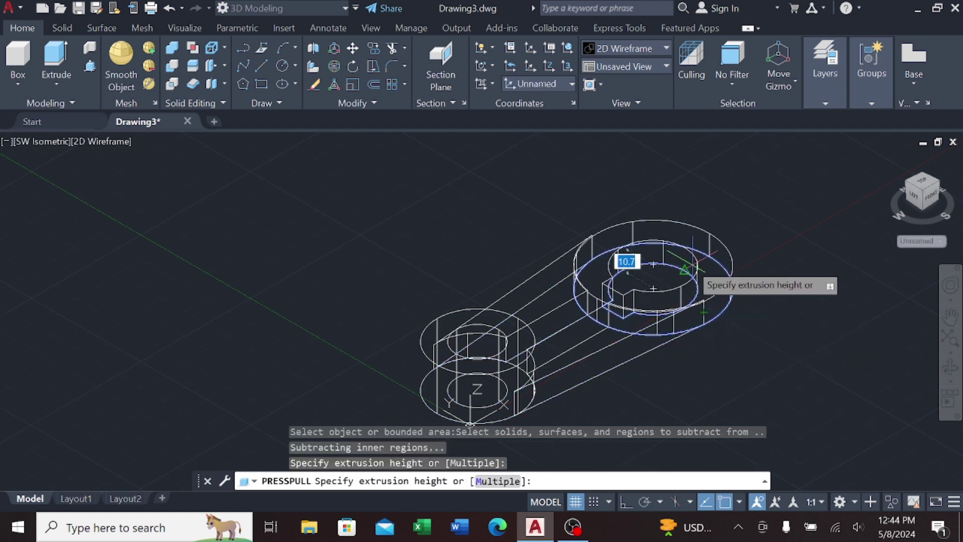
type("36")
key("Return")
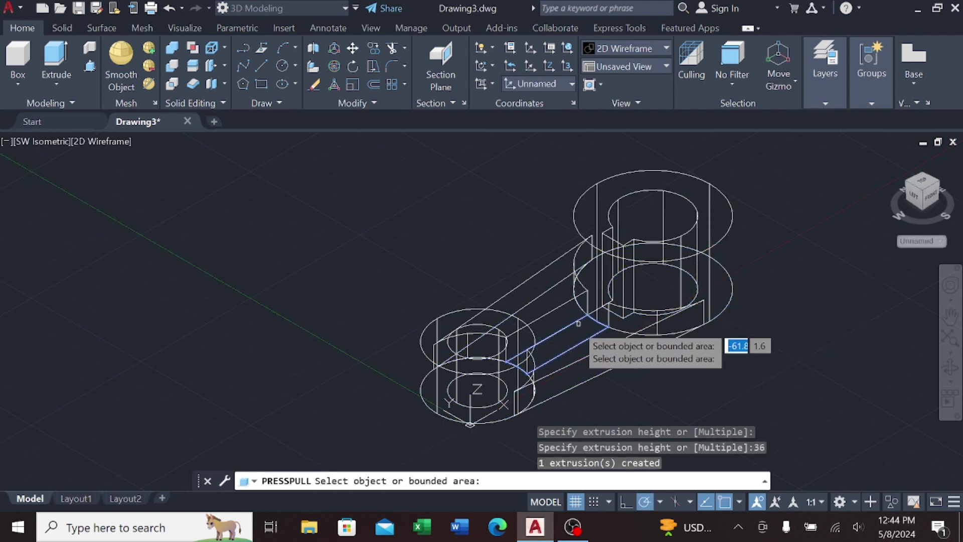
- Press-pull the centre web area to a height of 47
left_click(567, 331)
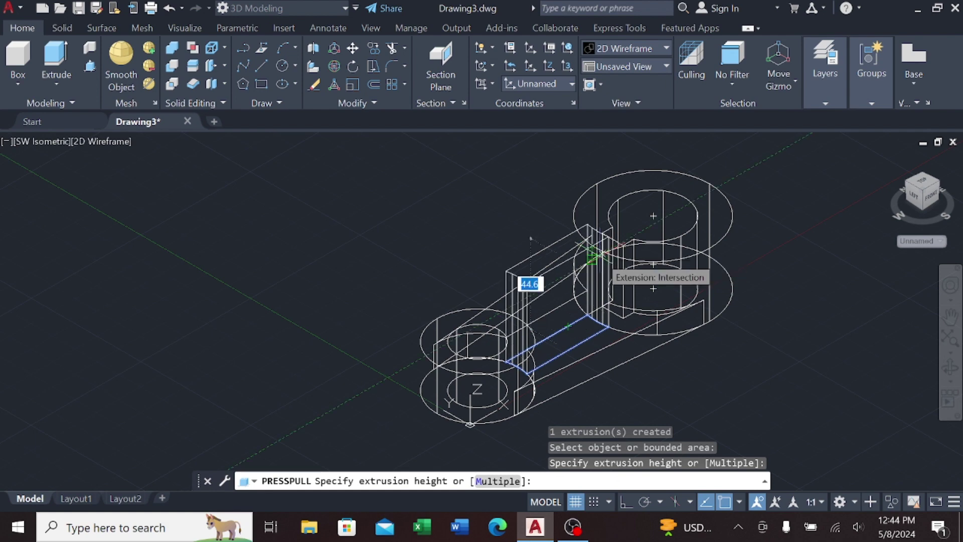
scroll(589, 249, "up", 2)
scroll(586, 254, "up", 1)
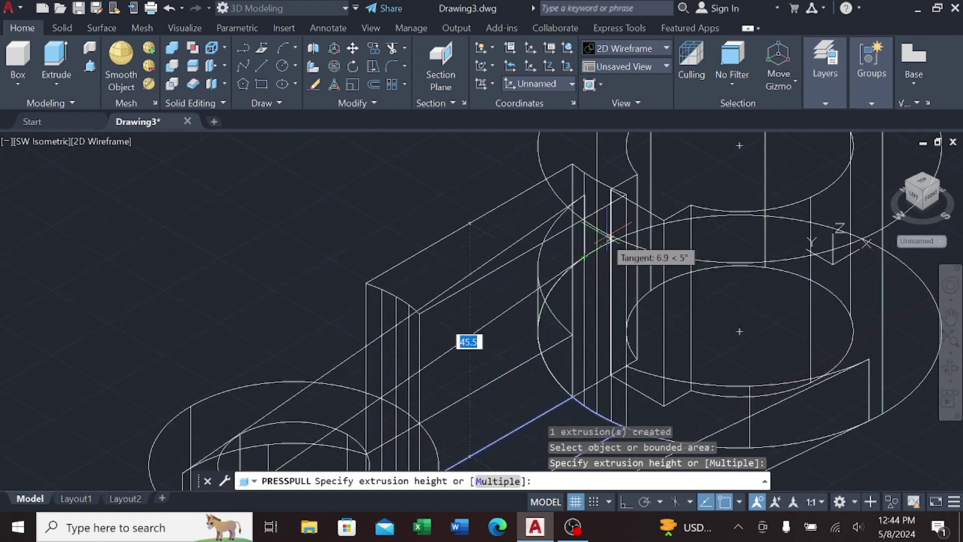
left_click(639, 200)
key("Return")
scroll(437, 232, "down", 2)
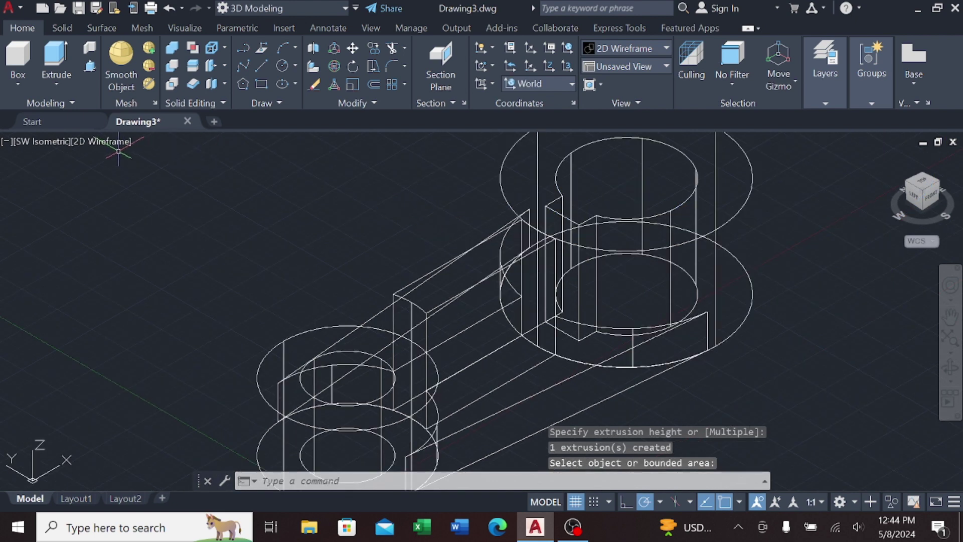
left_click(107, 141)
- Apply Conceptual style, orbit to the front, and draw a diagonal line across the web face
left_click(143, 189)
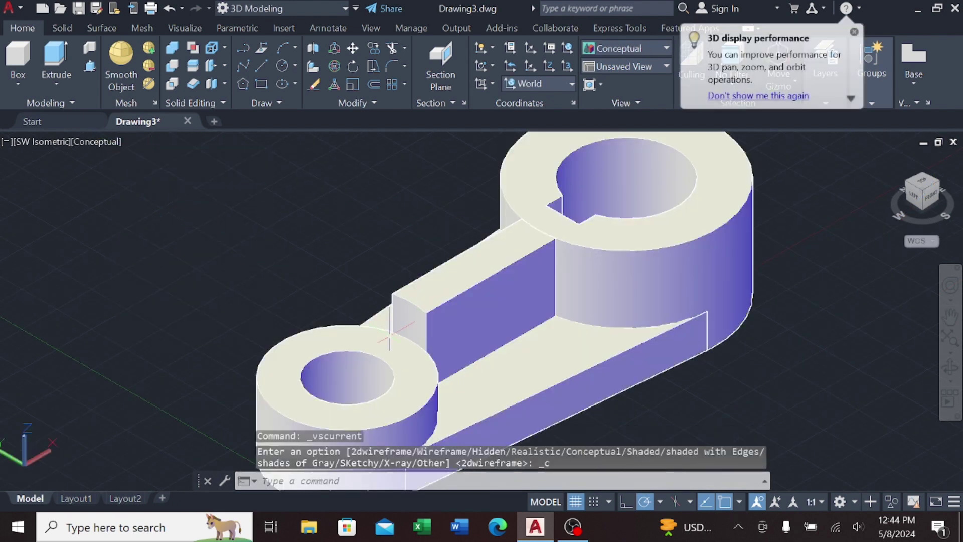
middle_click_drag(389, 337, 224, 277, "shift")
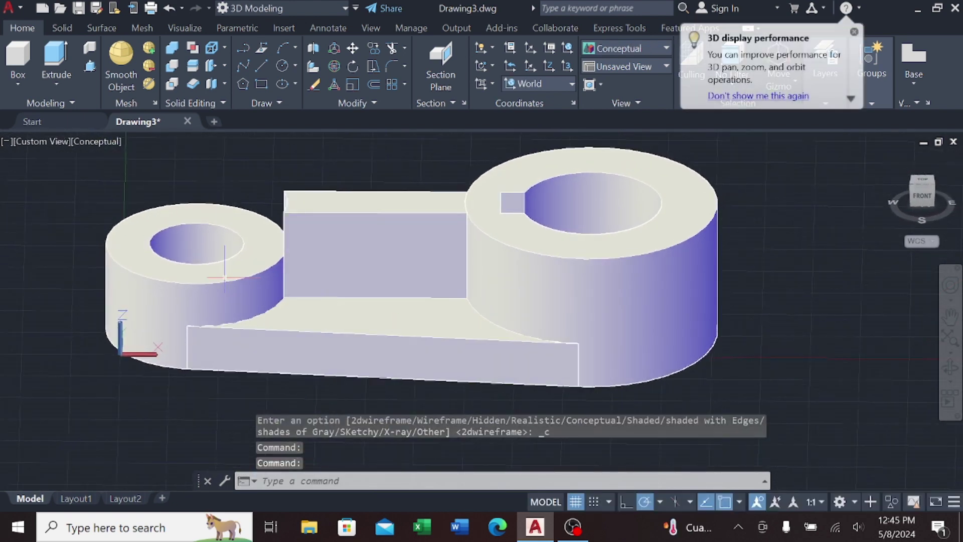
left_click(261, 65)
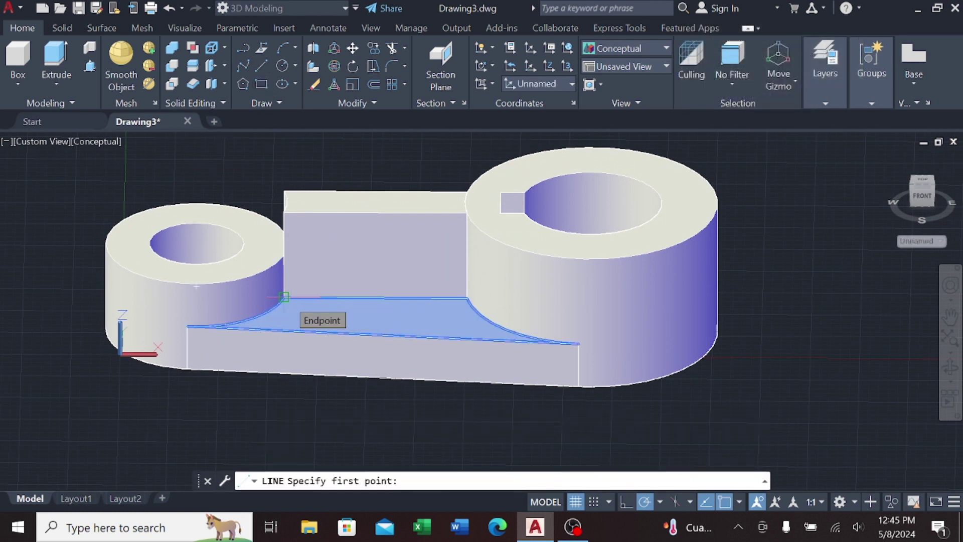
scroll(284, 297, "up", 3)
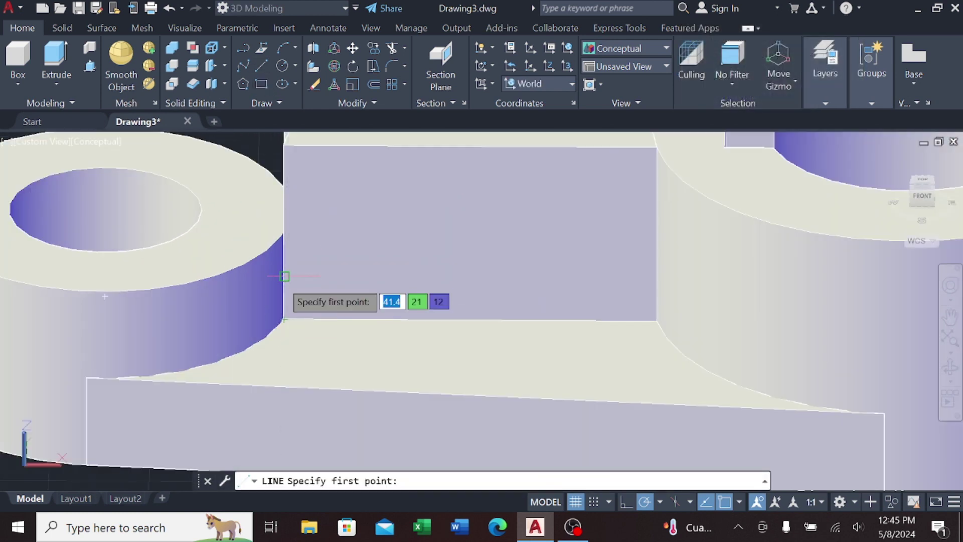
type("12")
key("Return")
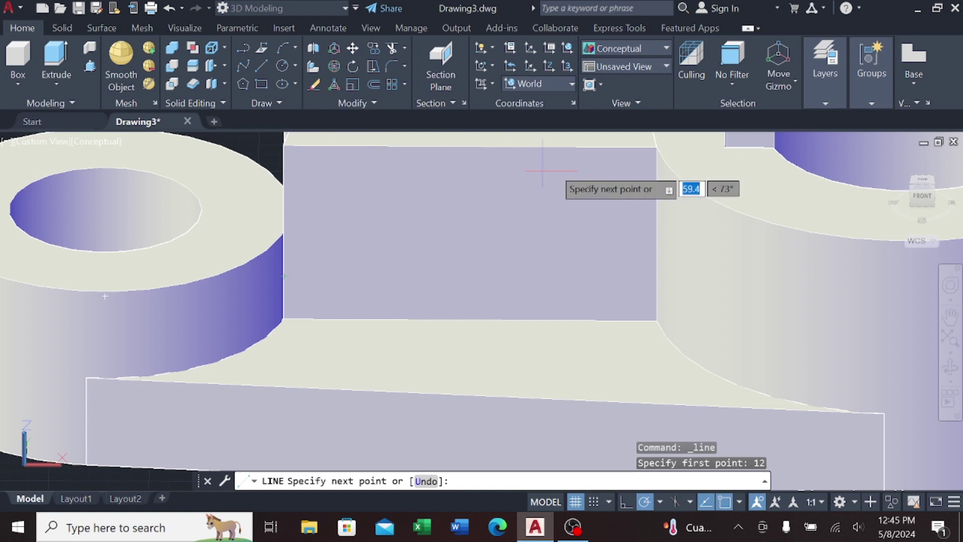
key("Escape")
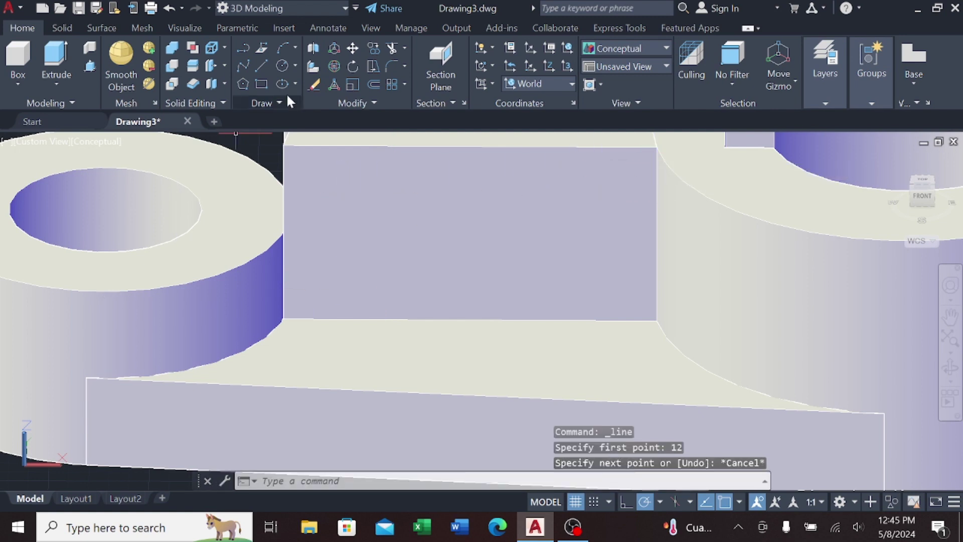
key("Return")
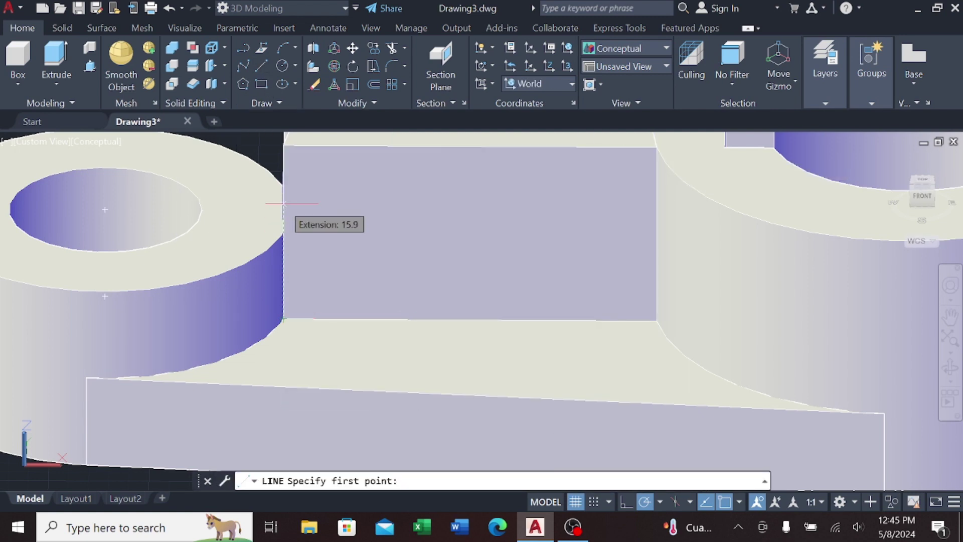
type("12")
key("Return")
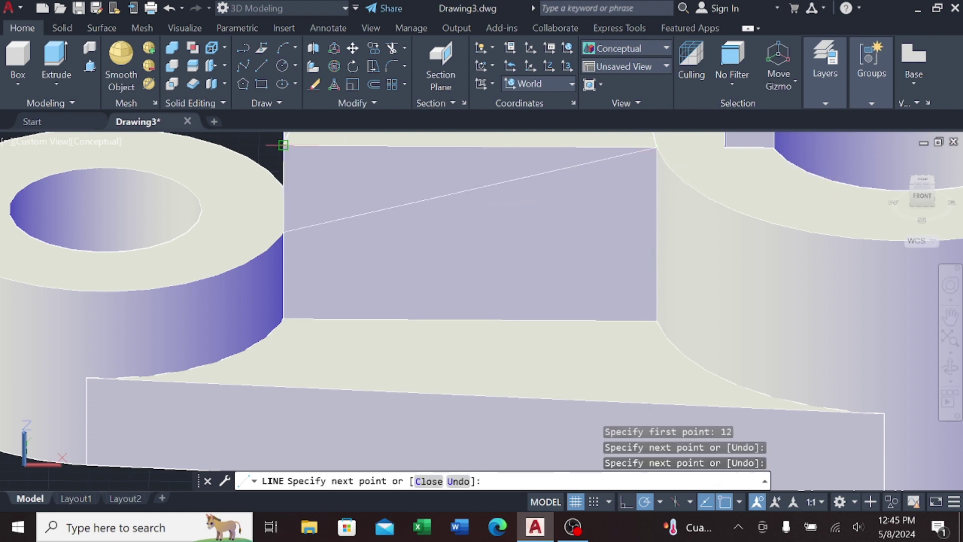
key("Escape")
- Press-pull away the triangular web corner above the diagonal and select the leftover objects
left_click(88, 67)
left_click(318, 210)
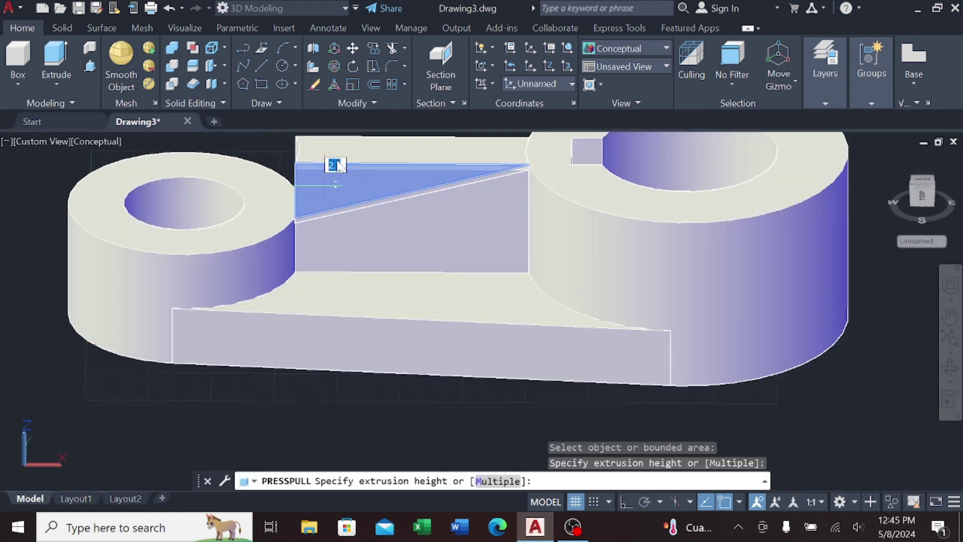
scroll(333, 161, "down", 5)
left_click(352, 179)
key("Return")
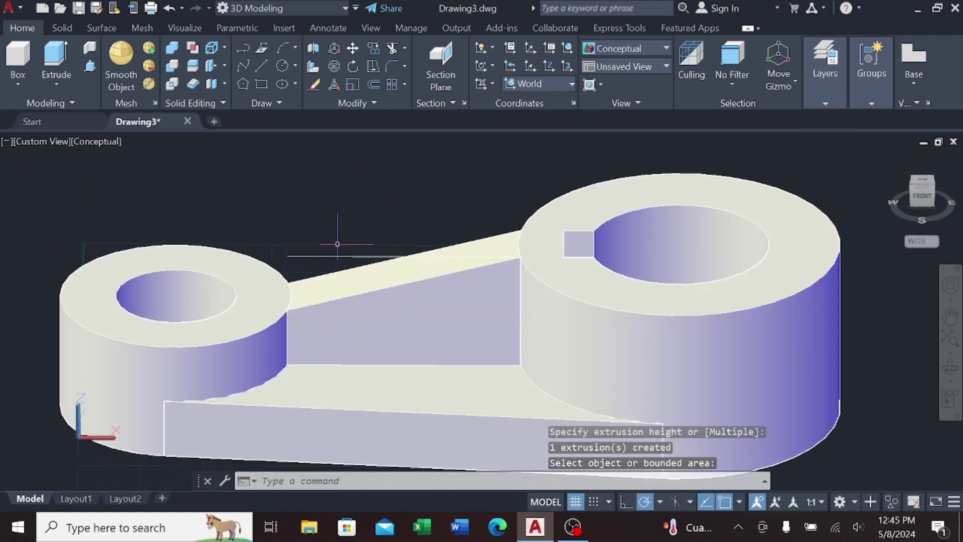
left_click(195, 209)
left_click(572, 351)
- Delete the leftover objects and draw a 50 by 50 square
key("Delete")
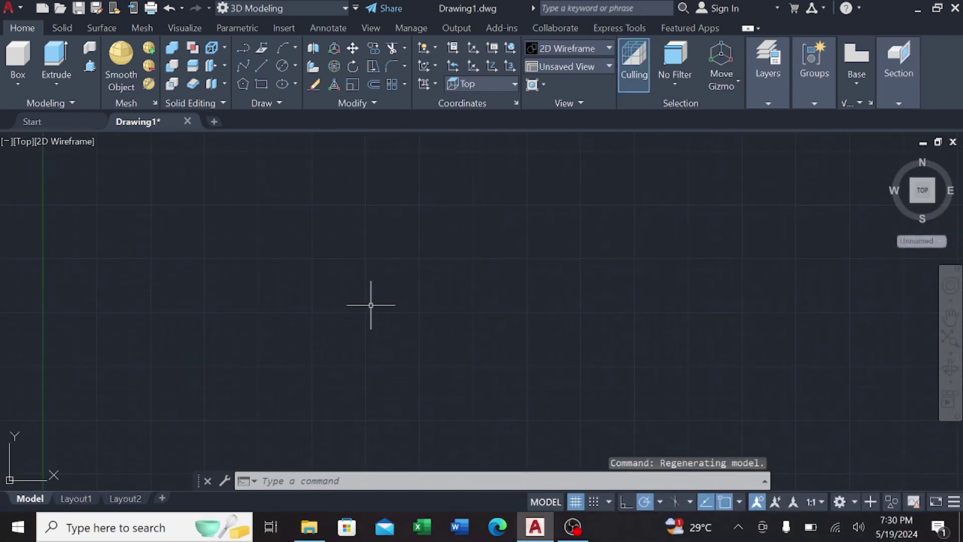
left_click(267, 84)
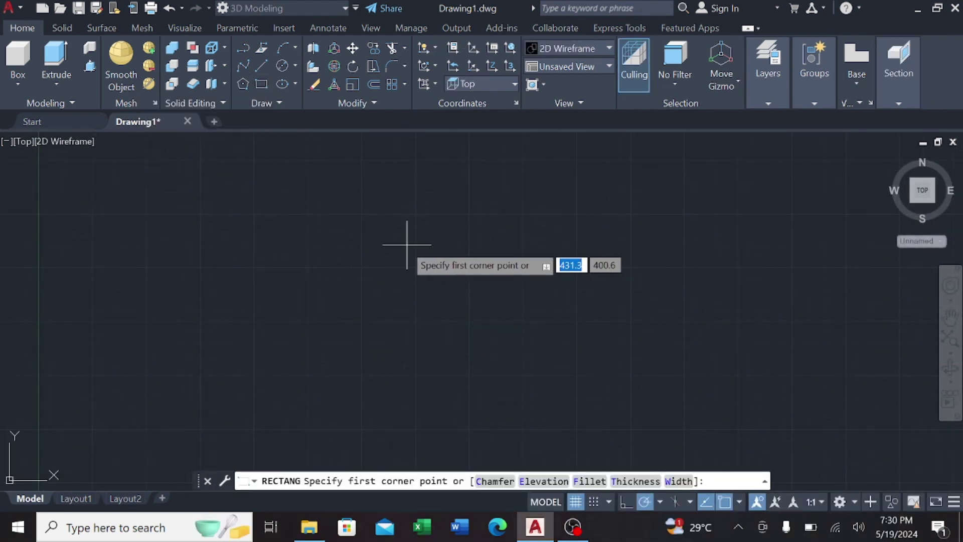
left_click(415, 237)
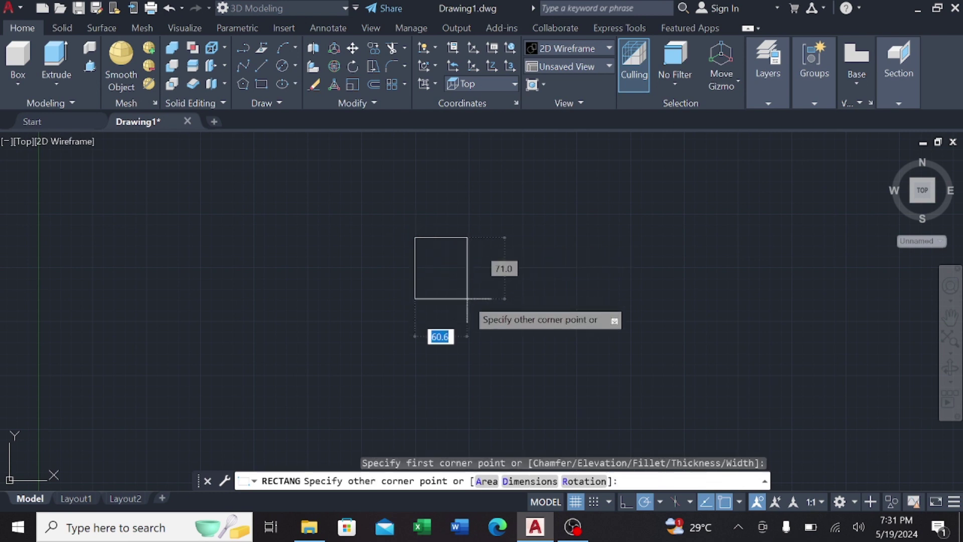
key("Tab")
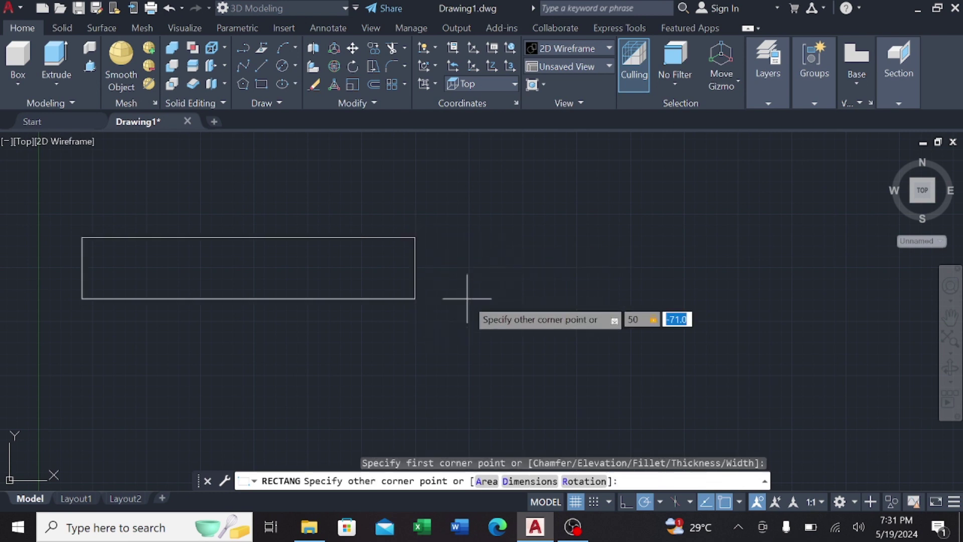
key("Return")
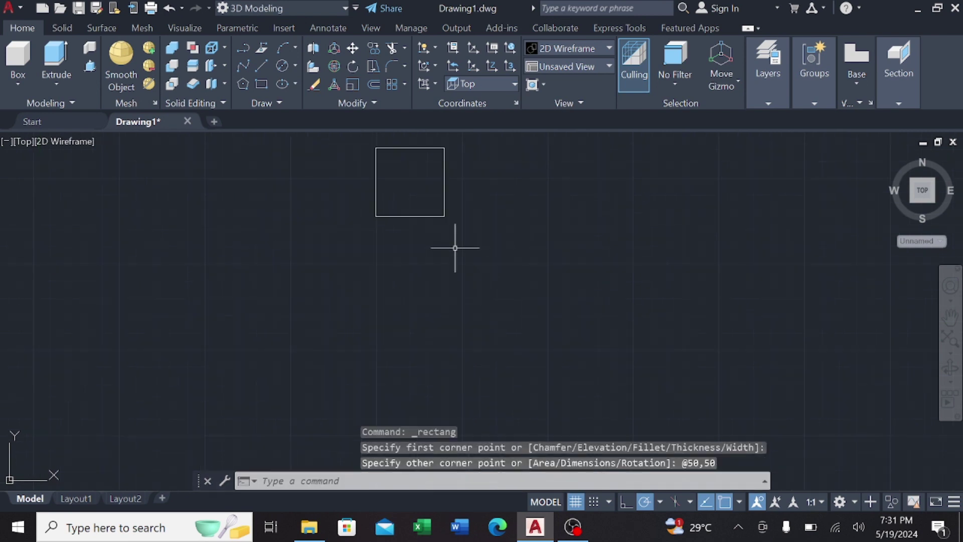
- Draw a helper line starting 20 up the square's right edge, running 15 units left
left_click(265, 69)
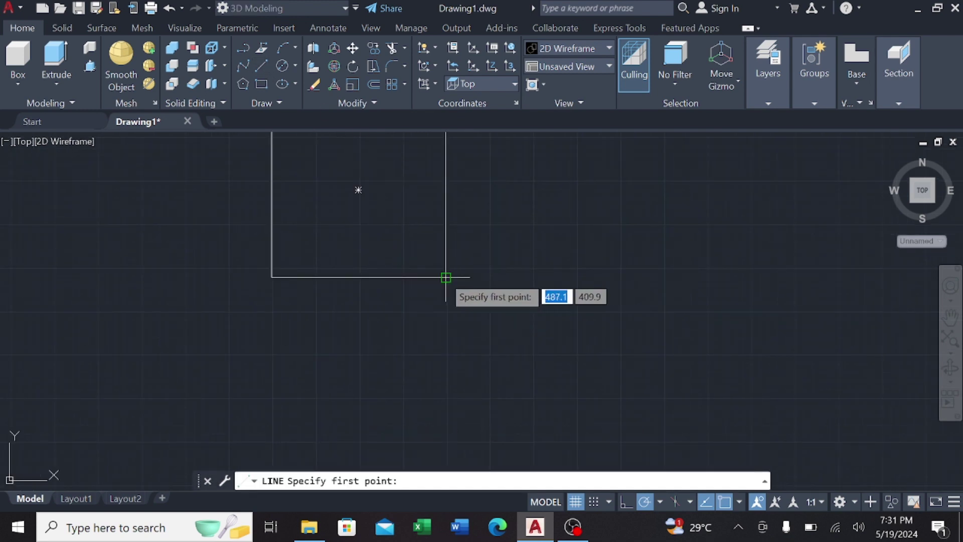
middle_click_drag(441, 245, 441, 312)
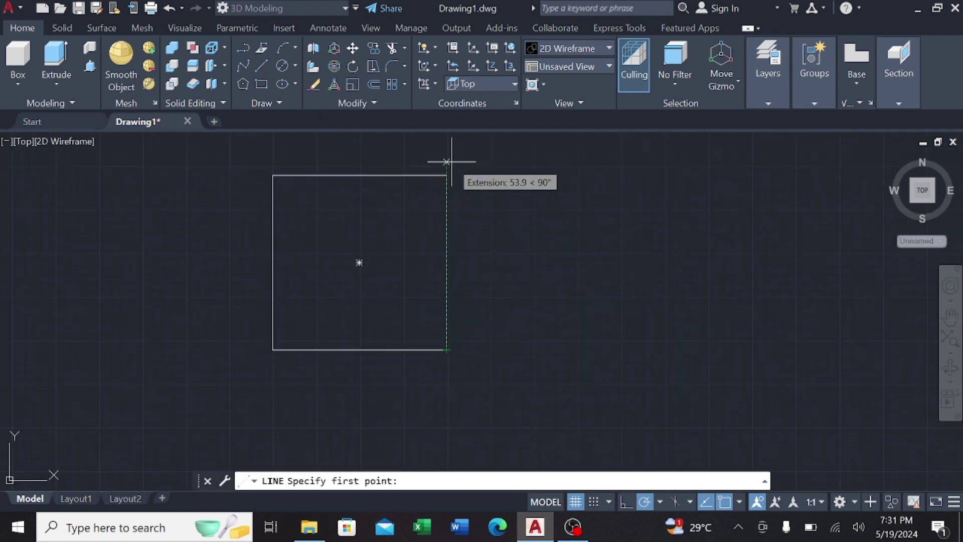
type("20")
key("Return")
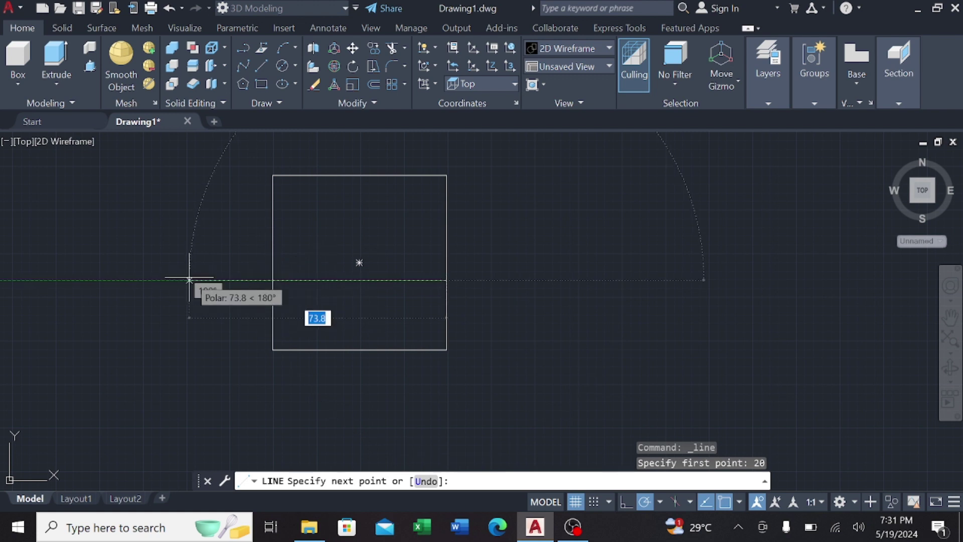
key("Return")
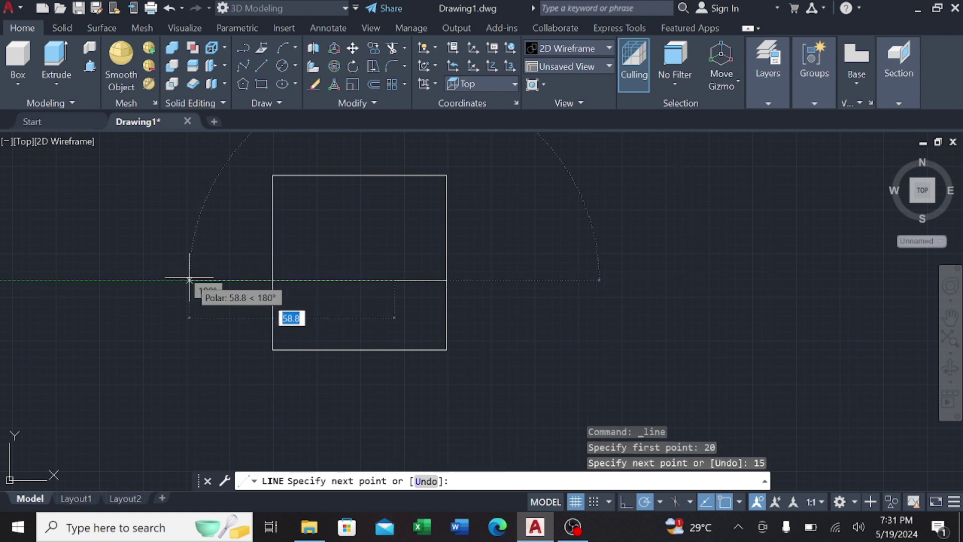
key("Escape")
- Draw a 10-diameter circle at the helper line's end, then delete the helper line
left_click(295, 66)
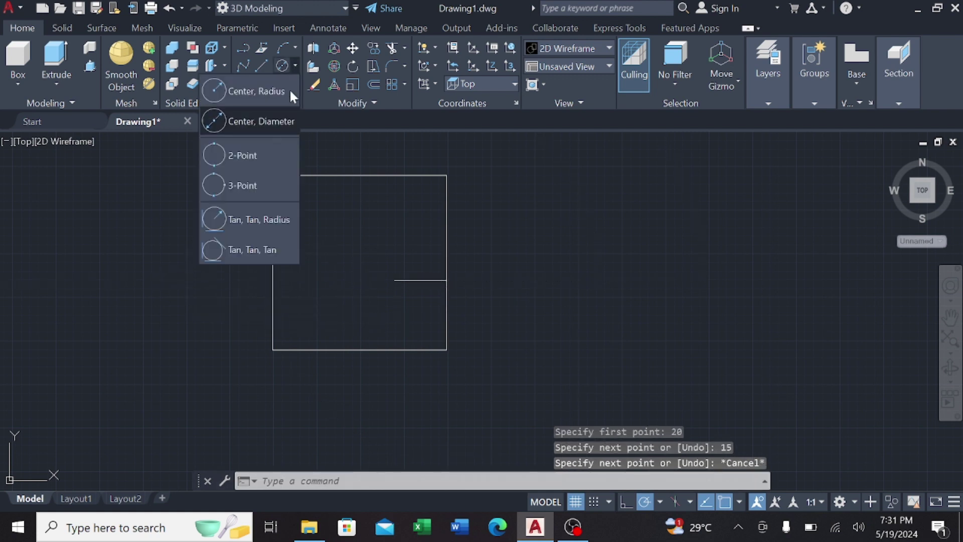
left_click(278, 123)
left_click(395, 280)
type("0")
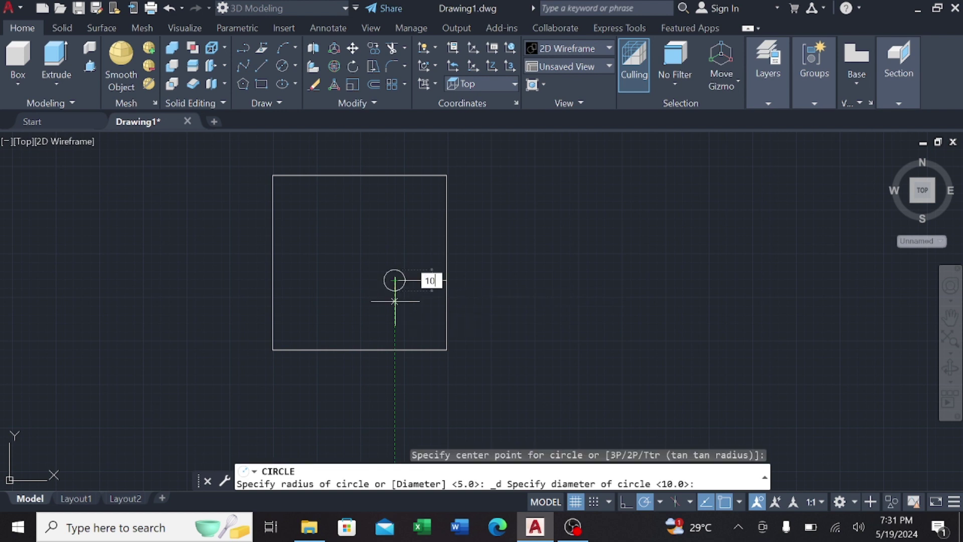
key("Return")
left_click(402, 280)
key("Delete")
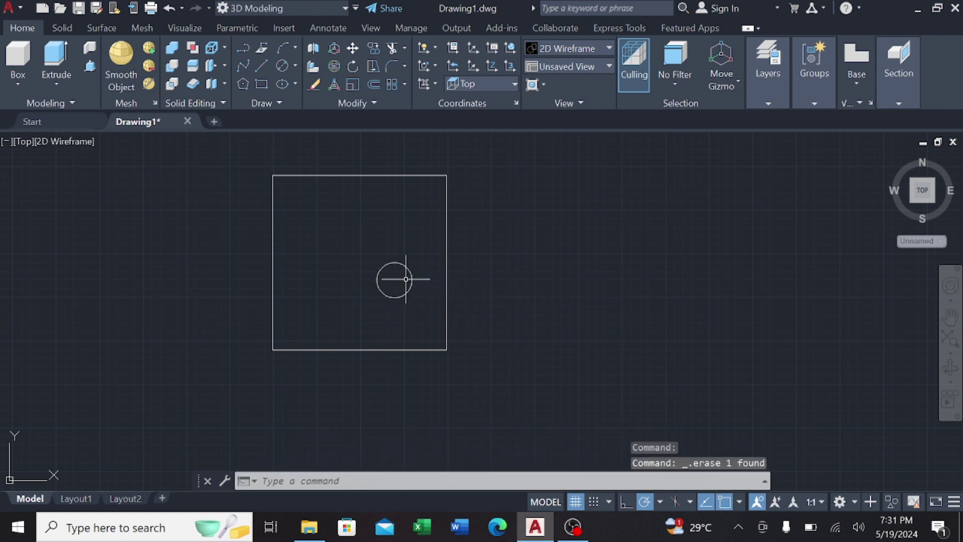
- Mirror the hole about the square's vertical centreline to make a second 10-diameter hole
left_click(410, 274)
left_click(391, 105)
left_click(389, 123)
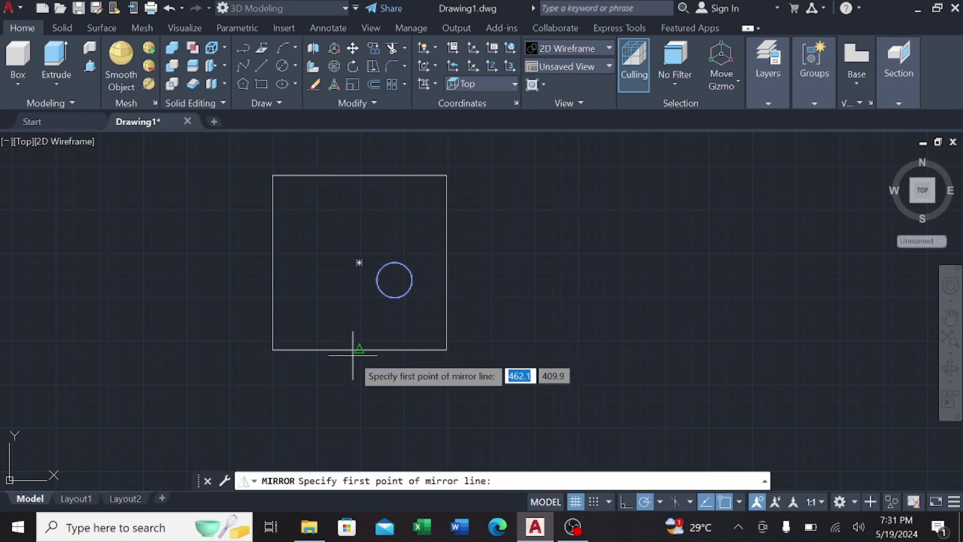
left_click(360, 350)
left_click(359, 428)
key("Return")
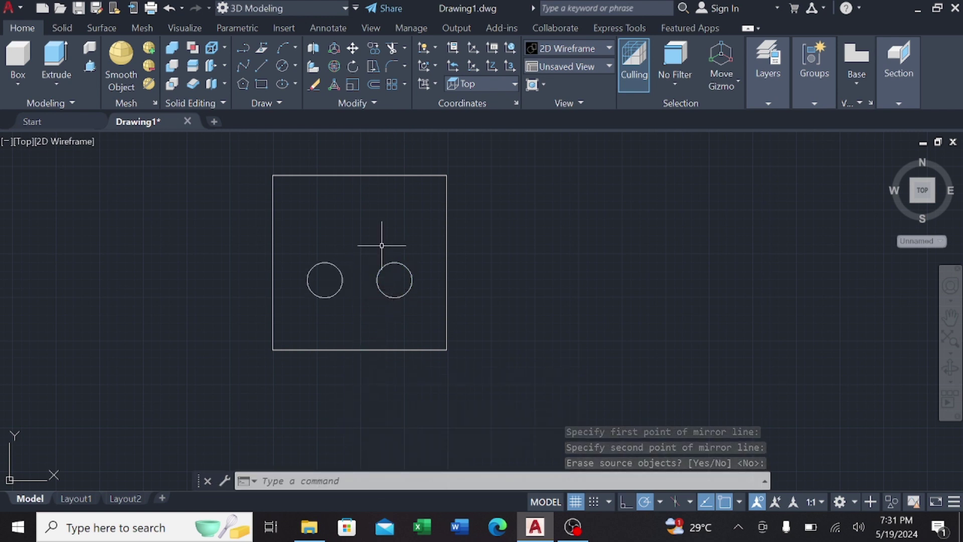
middle_click_drag(415, 240, 193, 209)
mouse_move(433, 198)
middle_mouse_down()
mouse_move(293, 234)
mouse_move(303, 275)
middle_mouse_up()
left_click(262, 89)
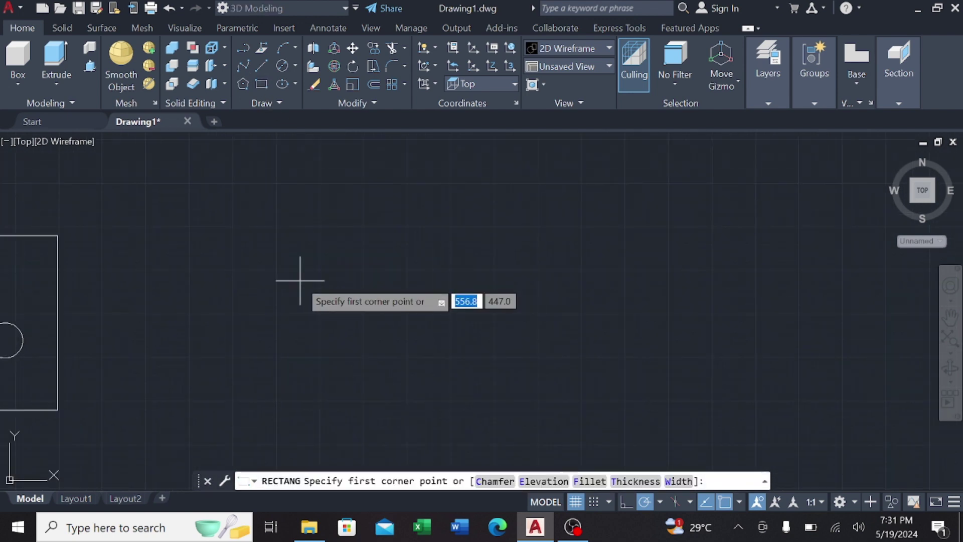
- Draw a 50 by 75 rectangle in empty space
middle_click_drag(324, 230, 307, 267)
left_click(357, 203)
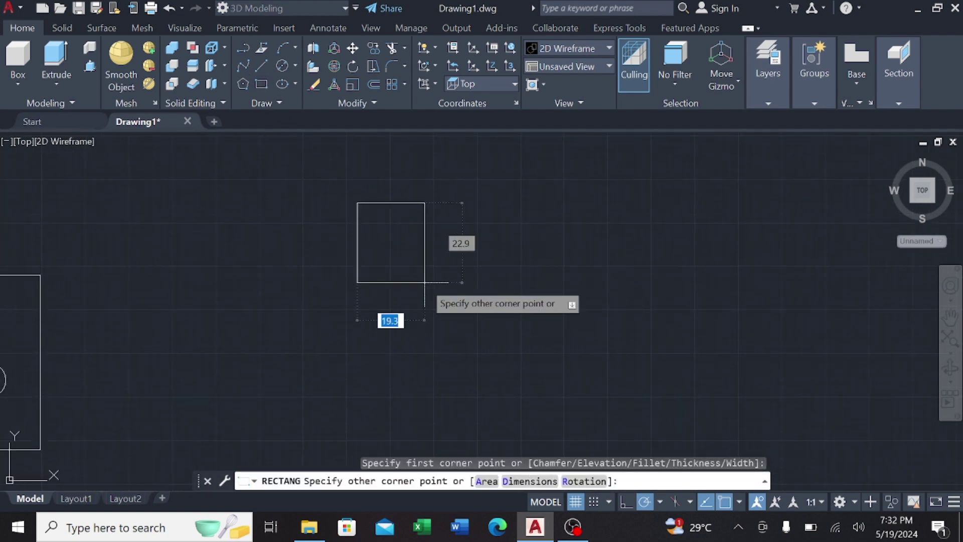
key("Tab")
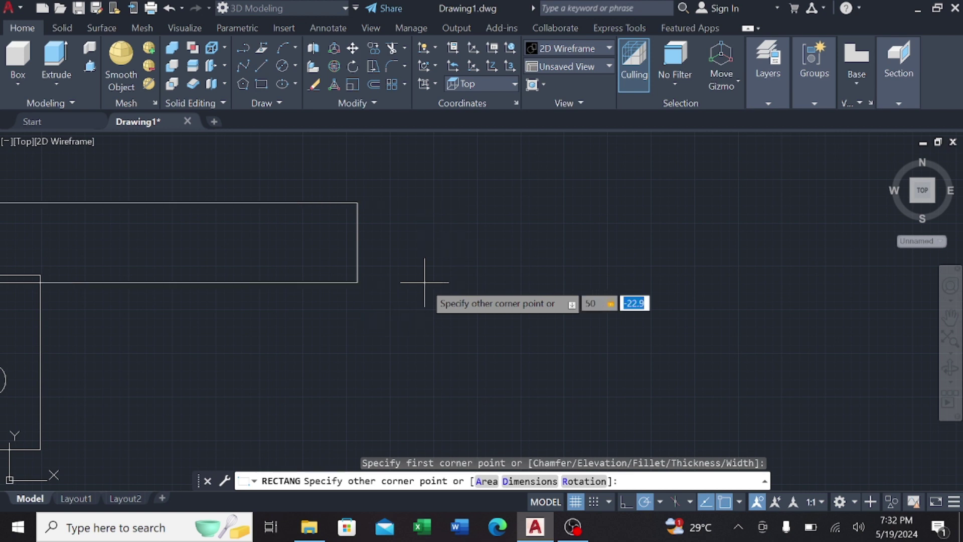
key("Return")
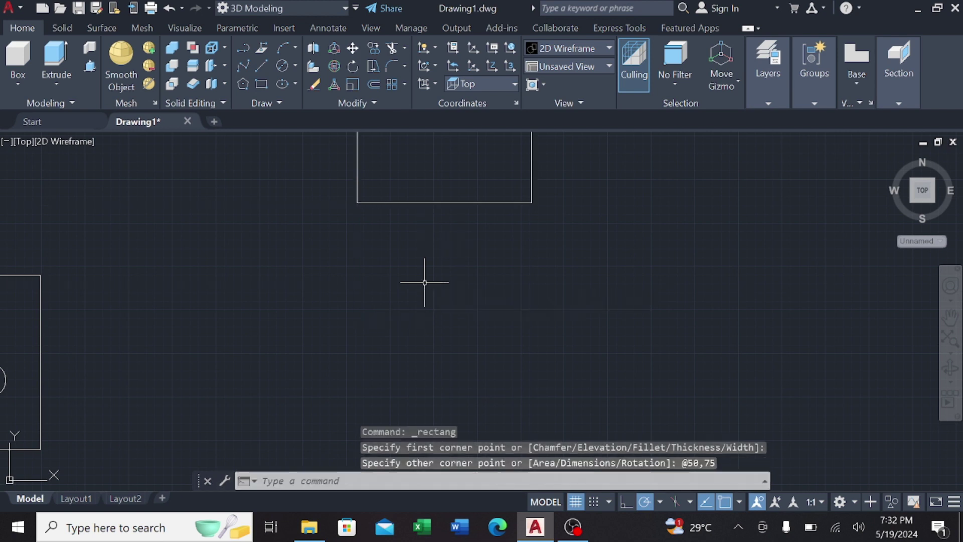
middle_click_drag(423, 280, 394, 404)
scroll(419, 295, "down", 2)
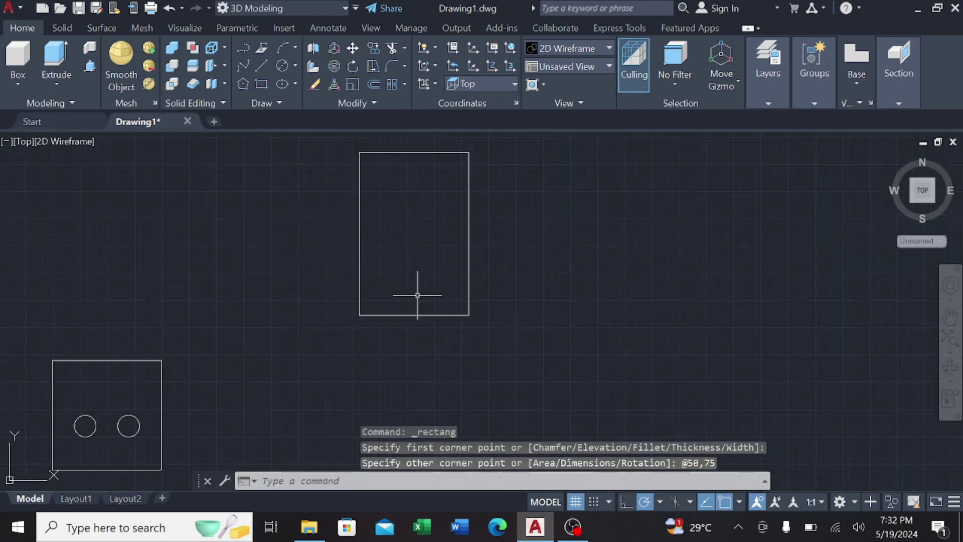
- Add a 10-diameter circle centred on the rectangle's top-edge midpoint
left_click(283, 66)
left_click(414, 152)
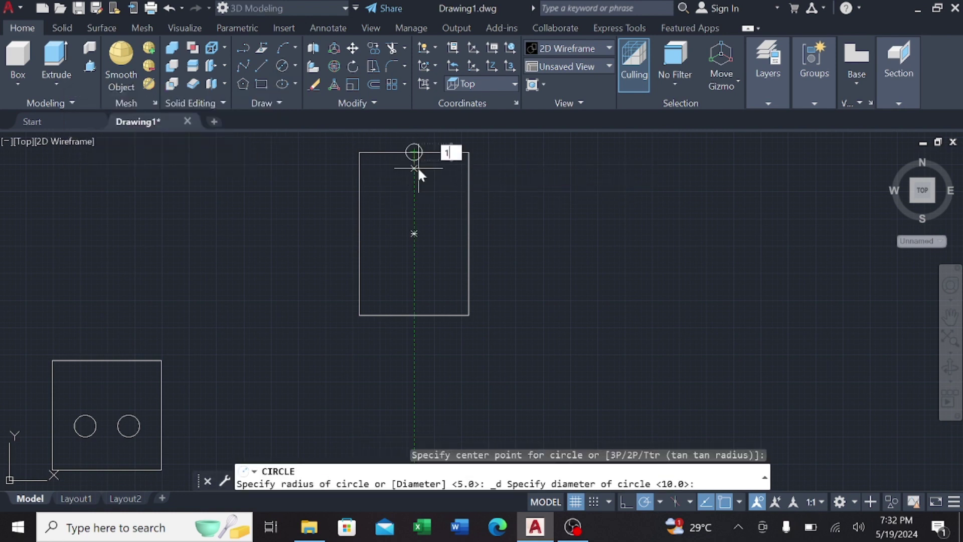
type("10")
key("Return")
- Add a concentric radius-15 circle at the same centre using Center-Radius
left_click(295, 66)
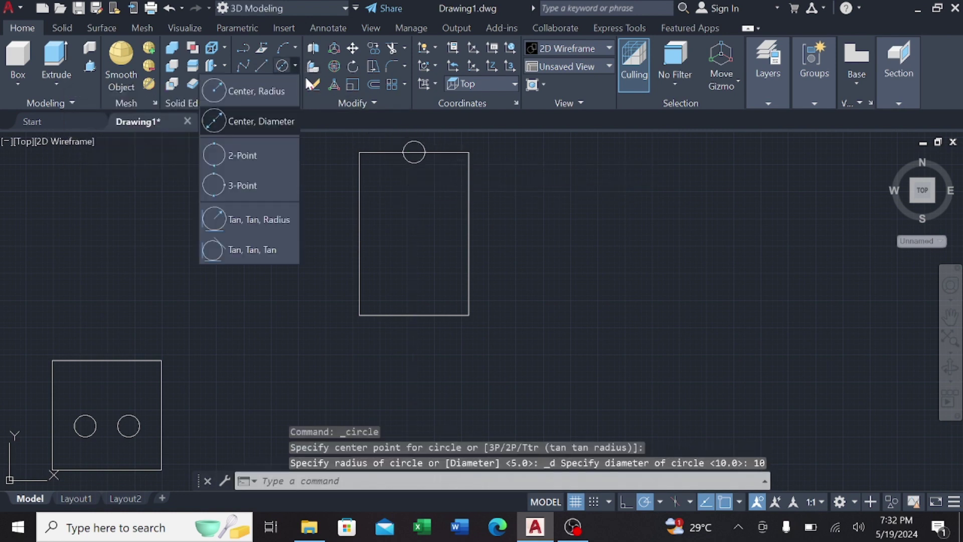
left_click(261, 88)
left_click(414, 152)
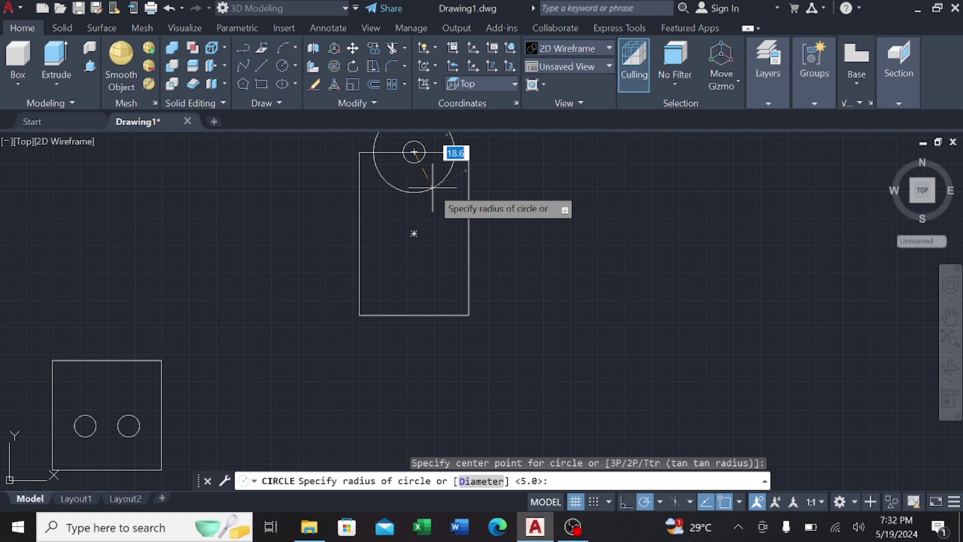
type("15")
key("Return")
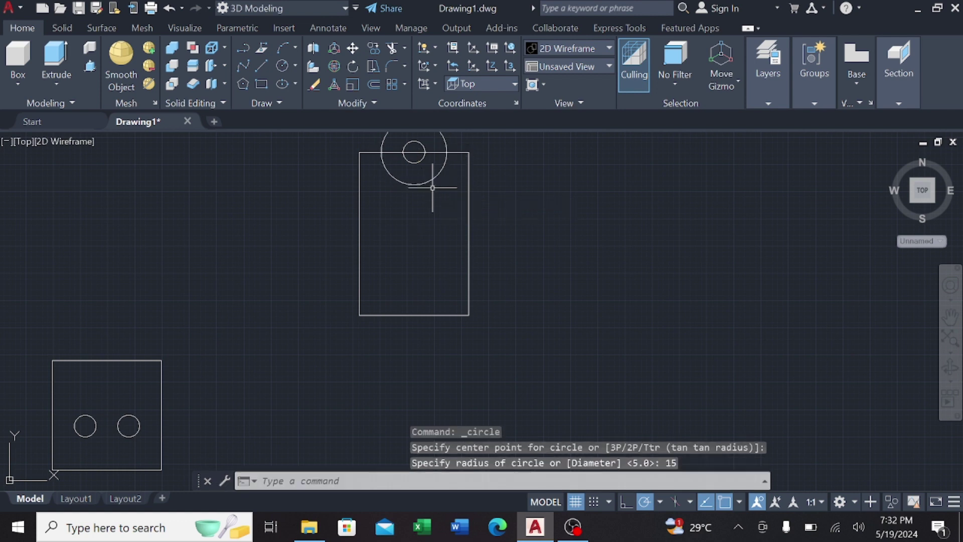
middle_click_drag(433, 188, 348, 280)
scroll(346, 279, "up", 2)
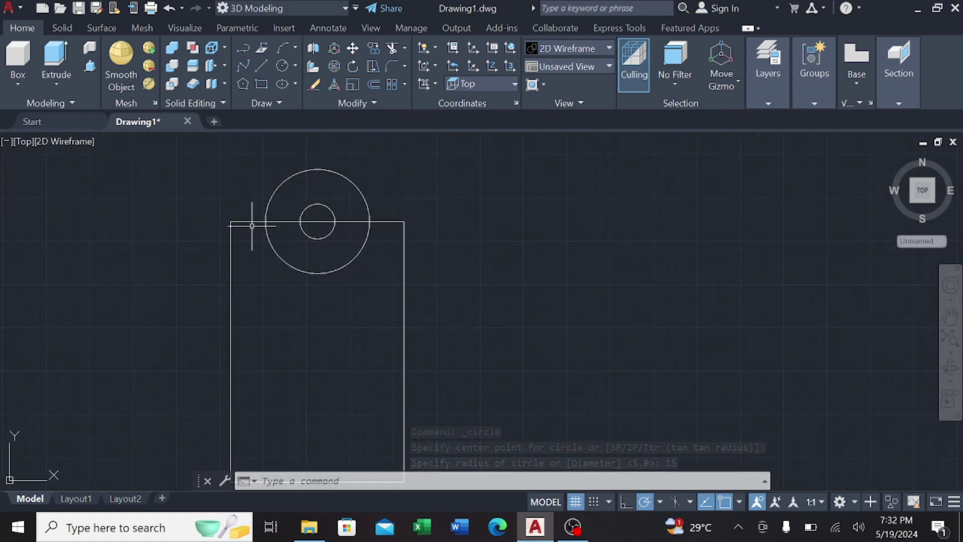
- Explode the rectangle and fillet its left edge into the large circle with radius 10
left_click(229, 248)
type("EX")
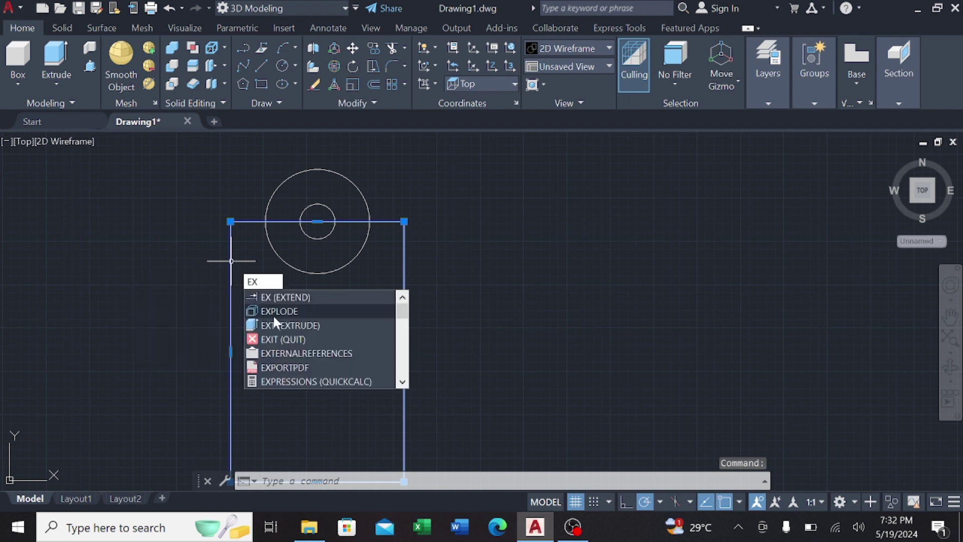
left_click(272, 314)
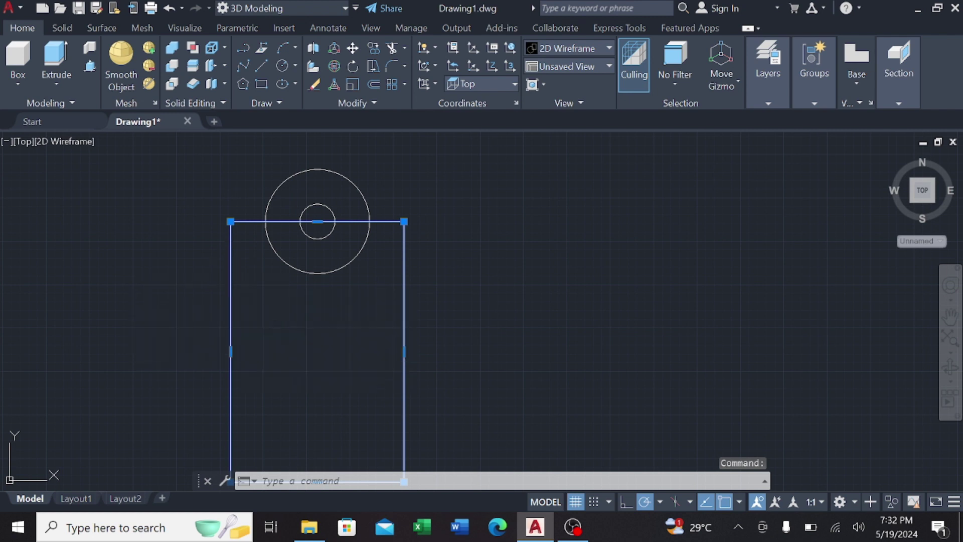
left_click(394, 67)
type("r")
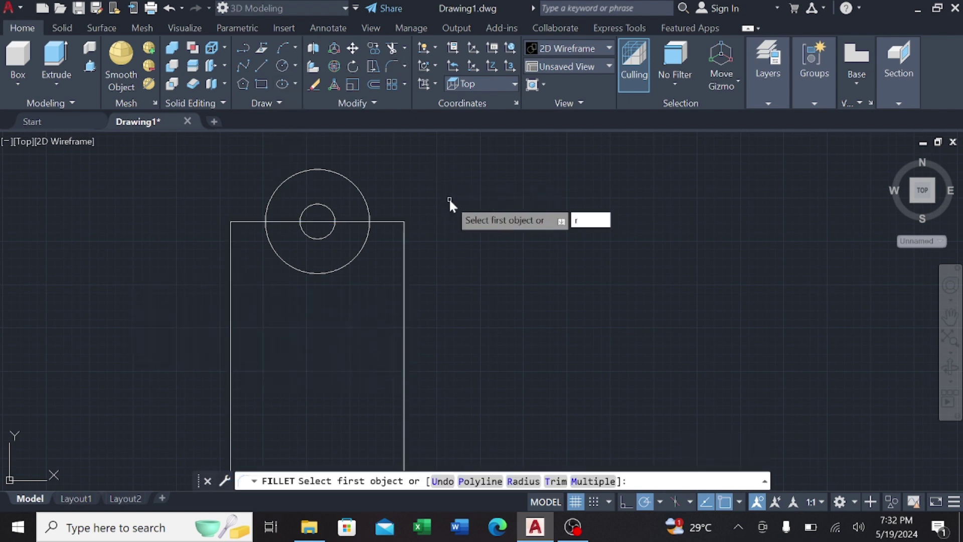
key("Return")
type("10")
key("Return")
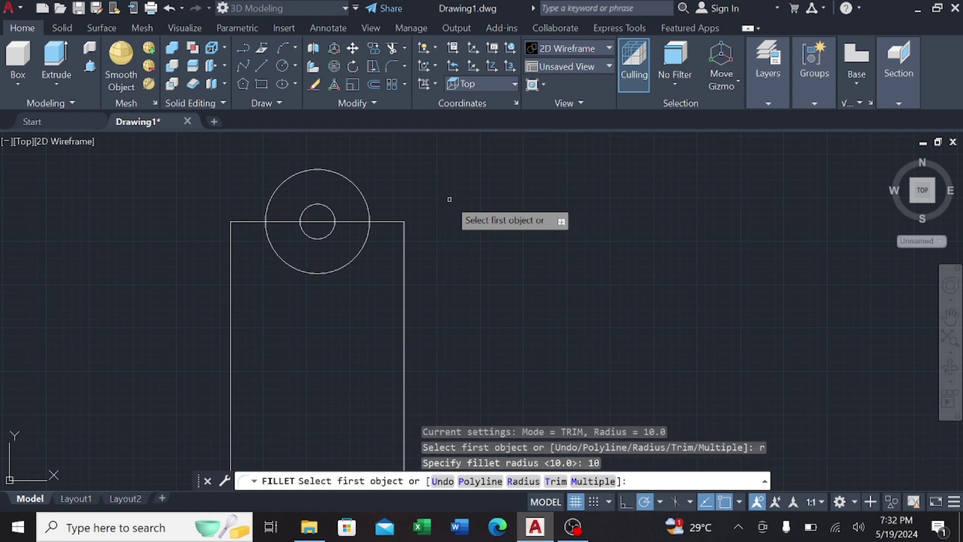
type("m")
key("Return")
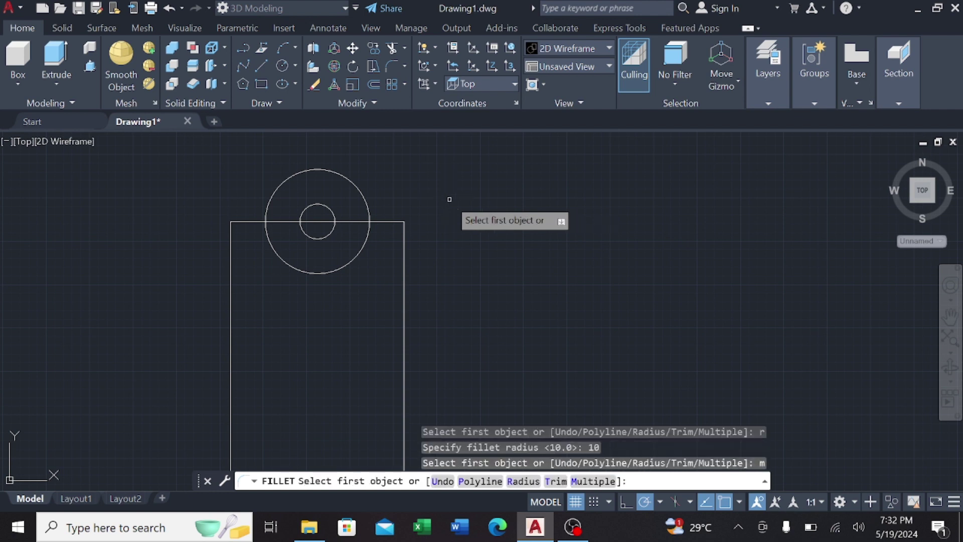
left_click(230, 270)
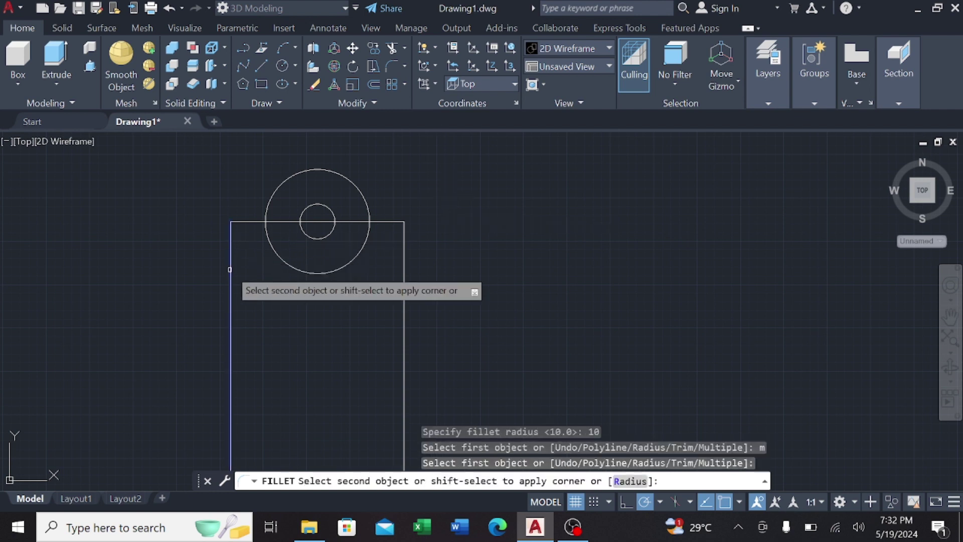
left_click(279, 257)
left_click(271, 259)
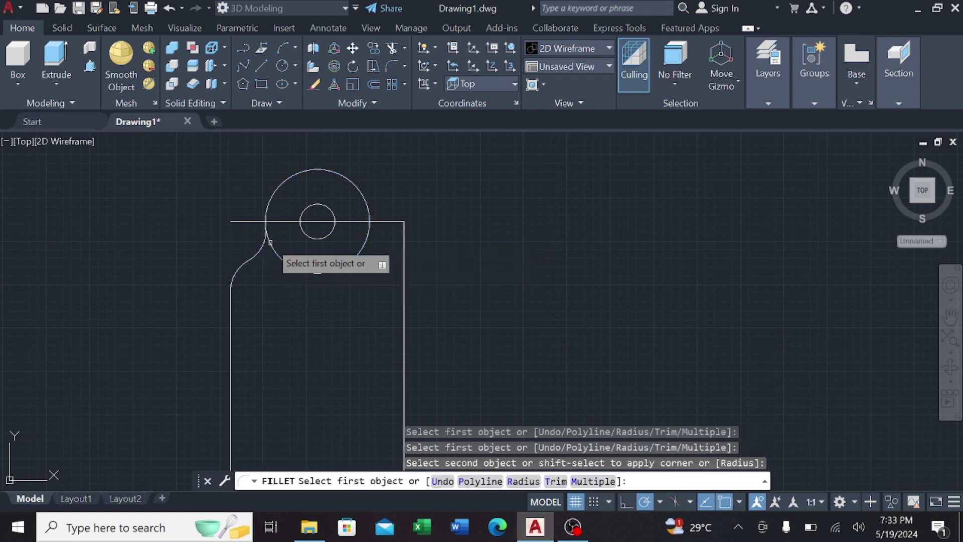
key("Return")
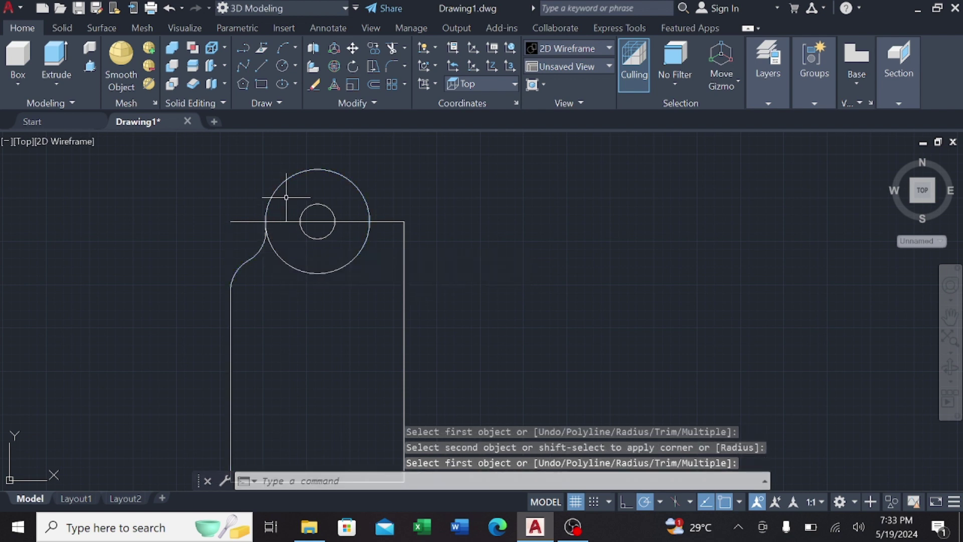
key("Escape")
- Mirror the fillet arc to the right side of the tag
left_click(258, 255)
left_click(365, 103)
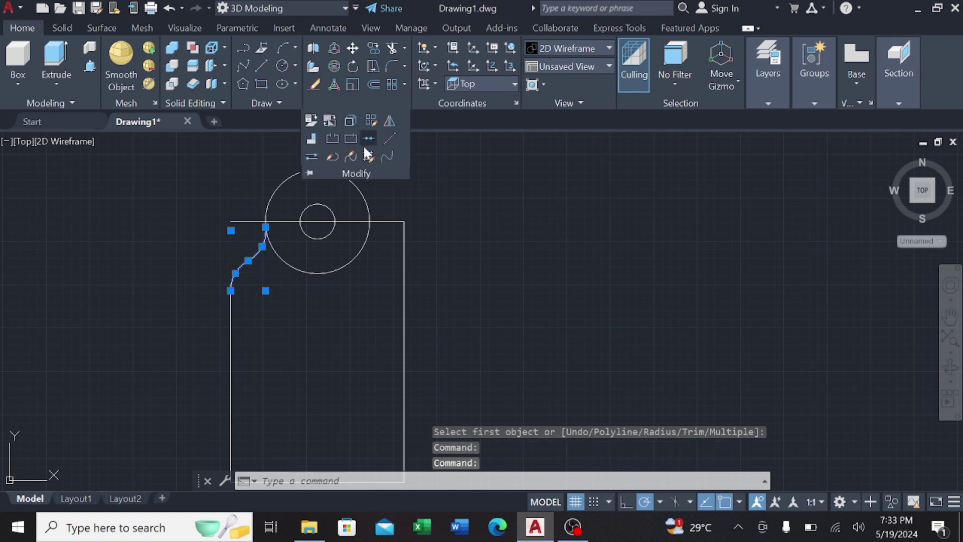
left_click(390, 126)
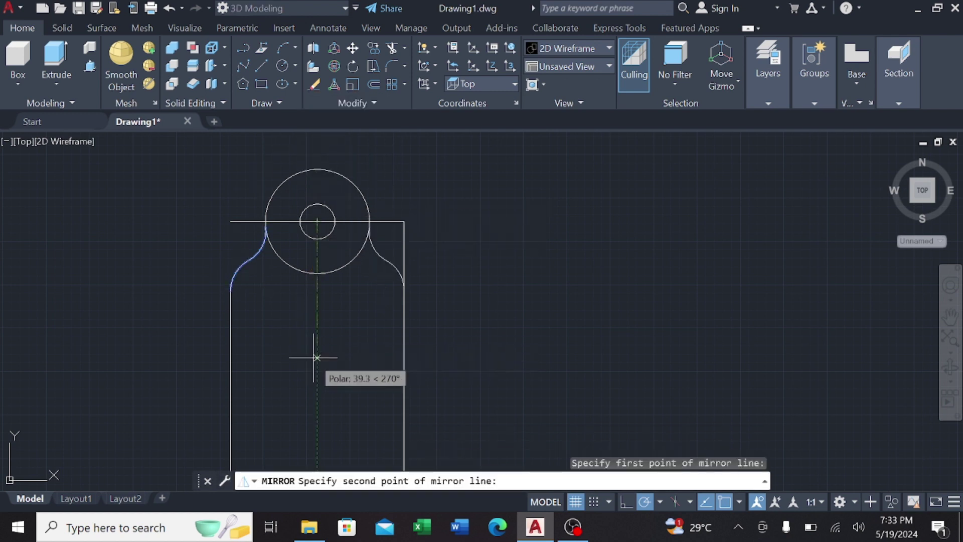
left_click(316, 357)
key("Return")
- Trim the construction line, stray segments and the big circle's lower arc
left_click(393, 49)
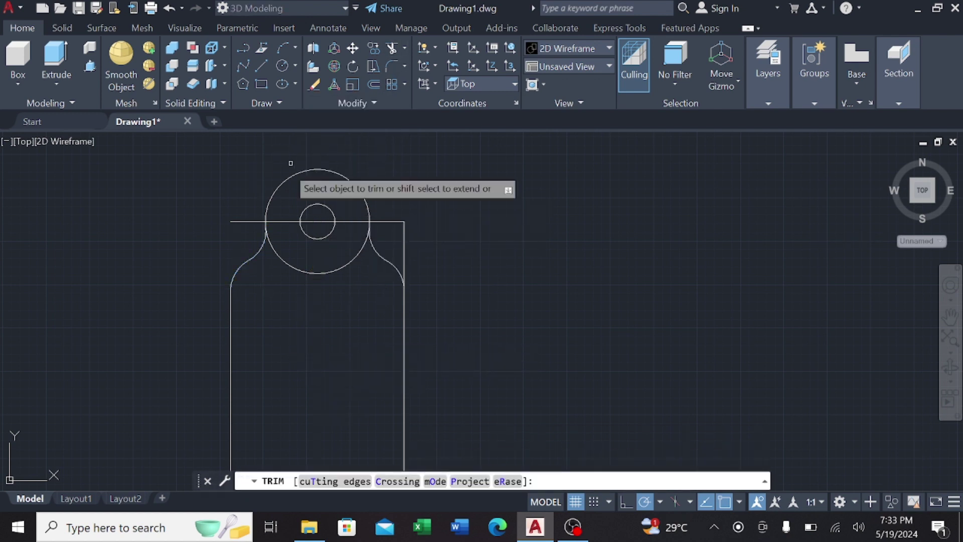
left_click(248, 222)
left_click(283, 221)
left_click(316, 221)
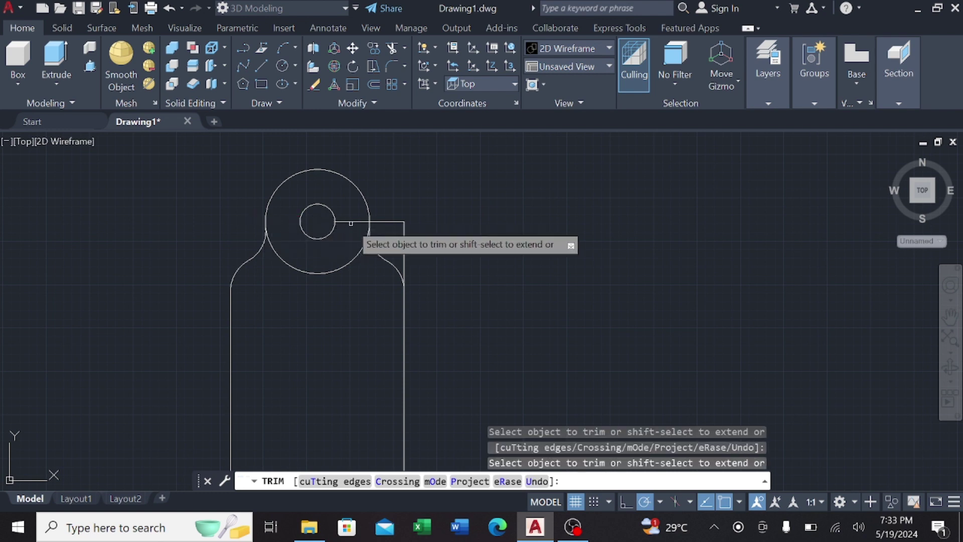
left_click(385, 221)
left_click(405, 236)
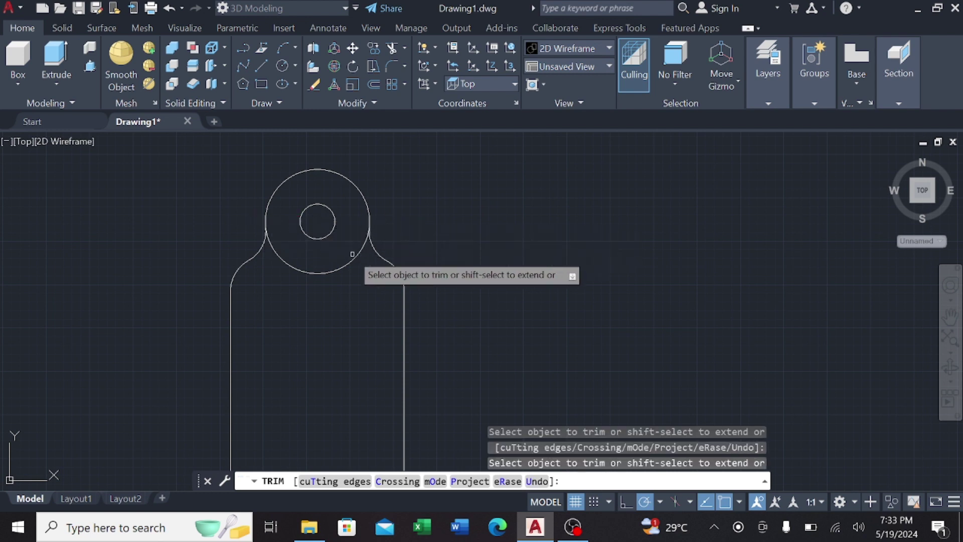
left_click(352, 254)
key("Return")
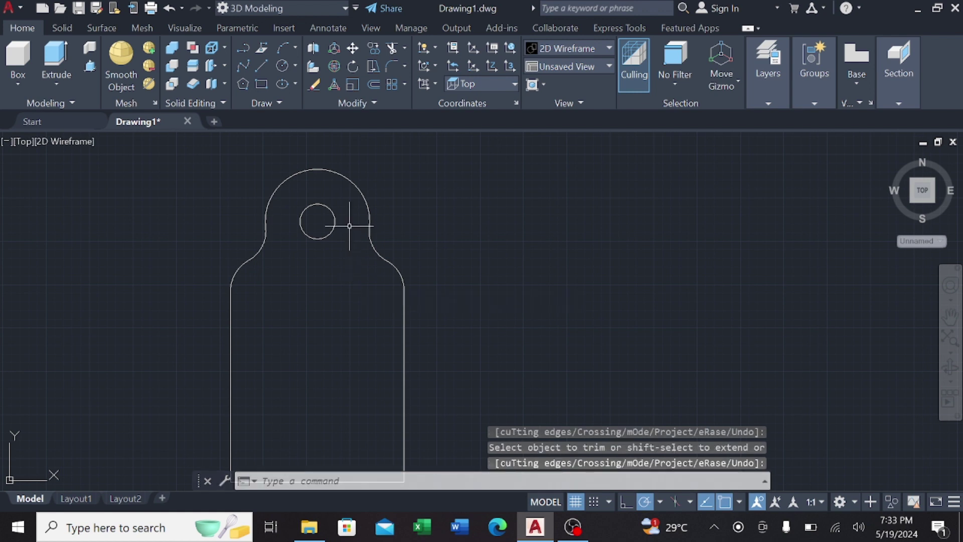
- Draw a six-sided polygon centred 45 along the centreline, circumscribed with radius 12.5
left_click(243, 83)
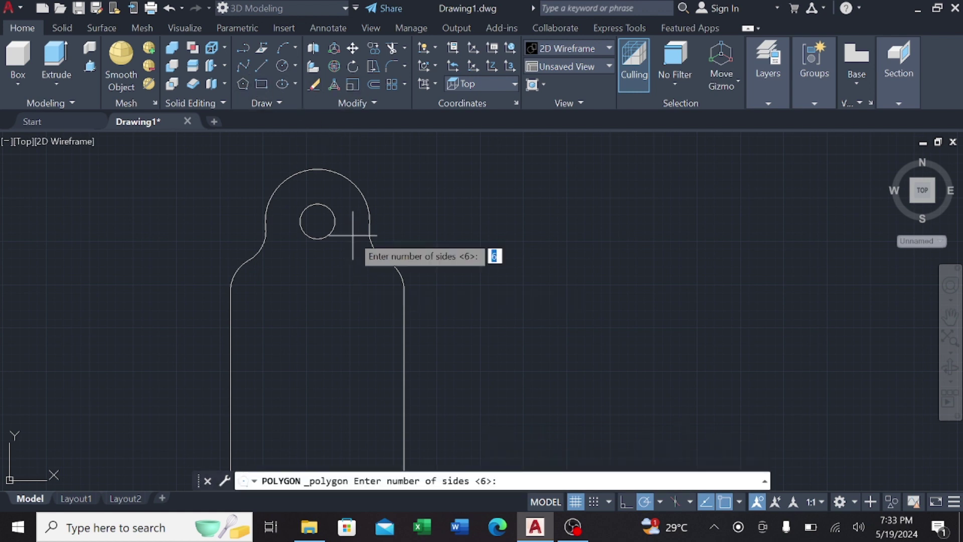
key("Return")
middle_click_drag(352, 237, 385, 180)
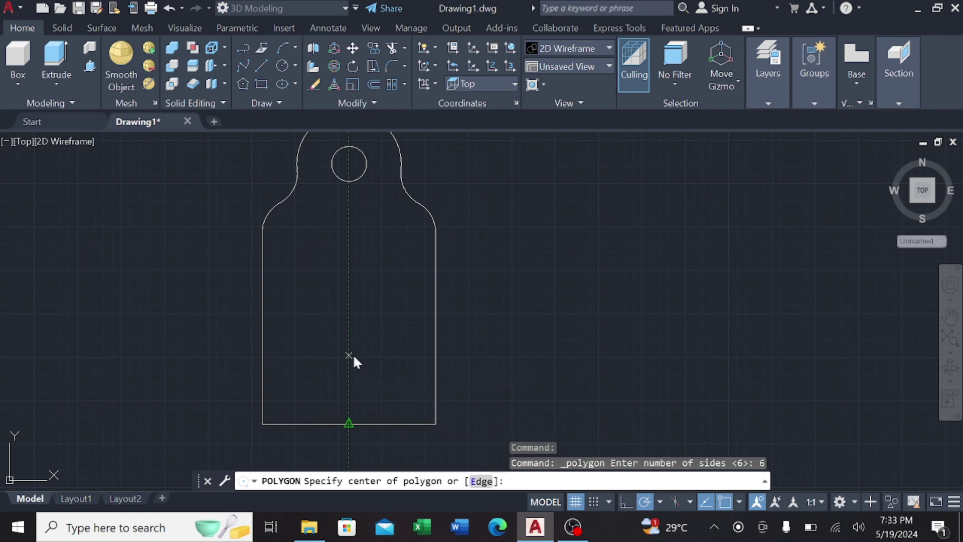
type("45")
key("Return")
key("Return")
type("12.5")
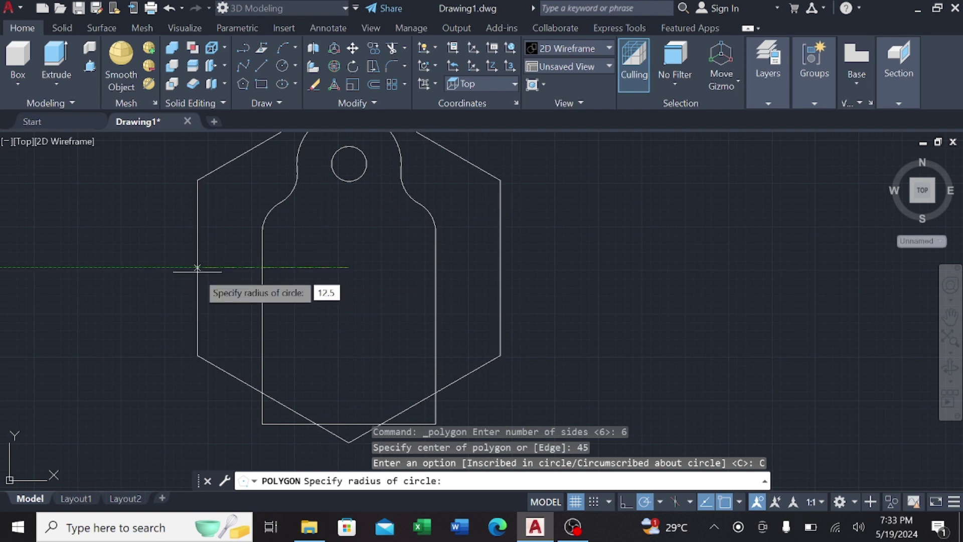
key("Return")
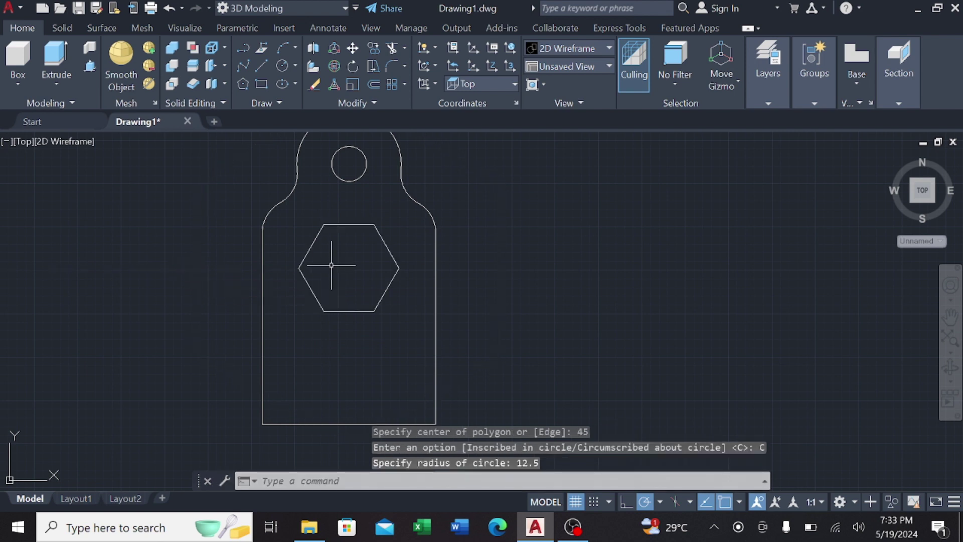
- Rotate the hexagon about its centre so a corner points up, then zoom out
left_click(331, 228)
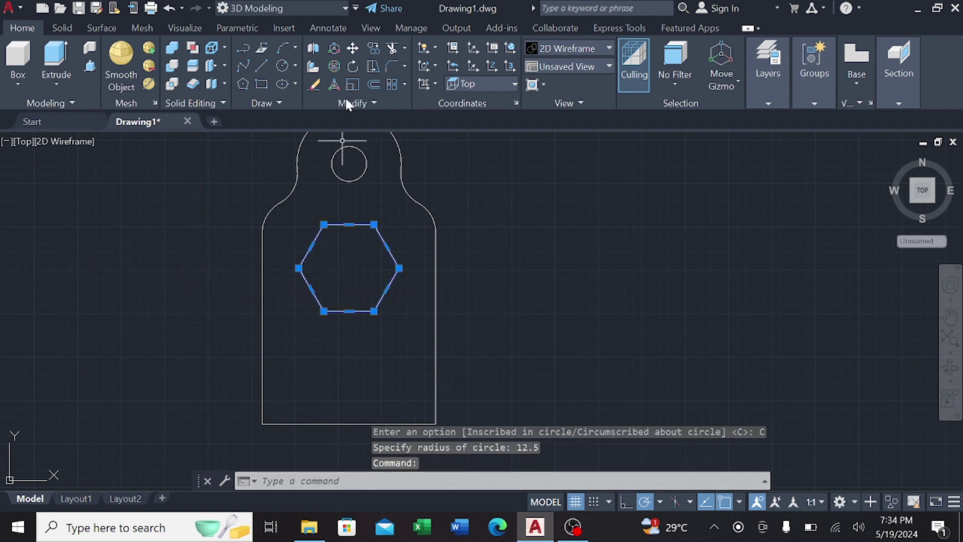
left_click(353, 66)
left_click(349, 268)
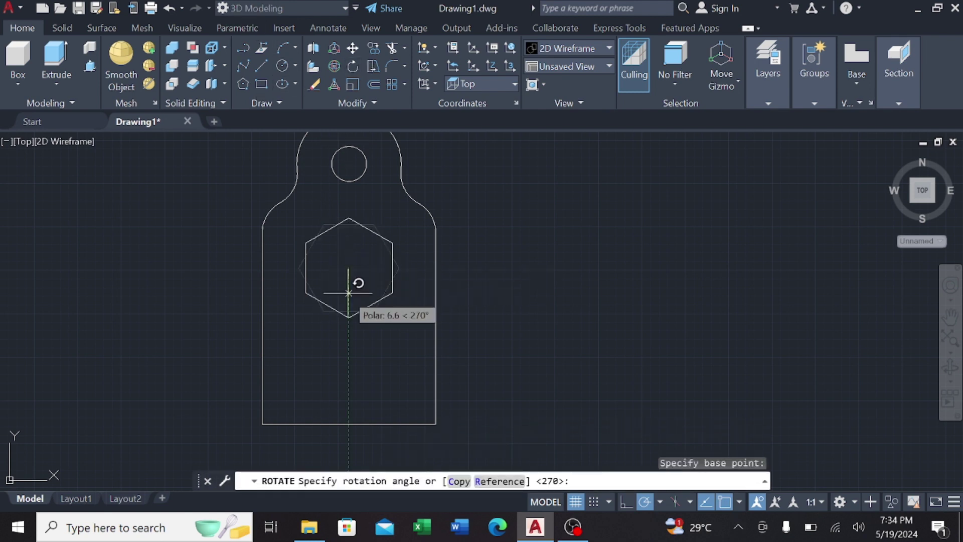
left_click(348, 365)
scroll(362, 345, "down", 2)
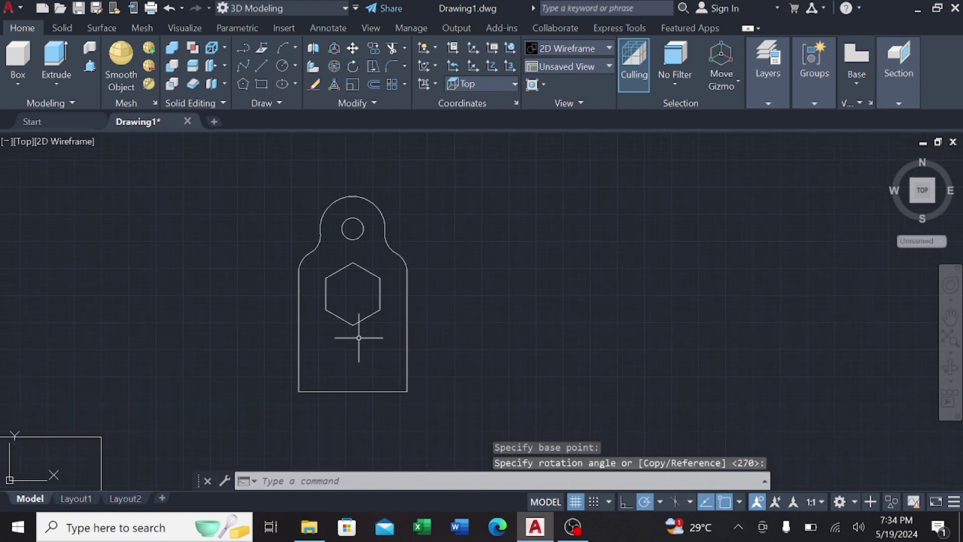
middle_click_drag(359, 339, 406, 306)
scroll(407, 305, "down", 2)
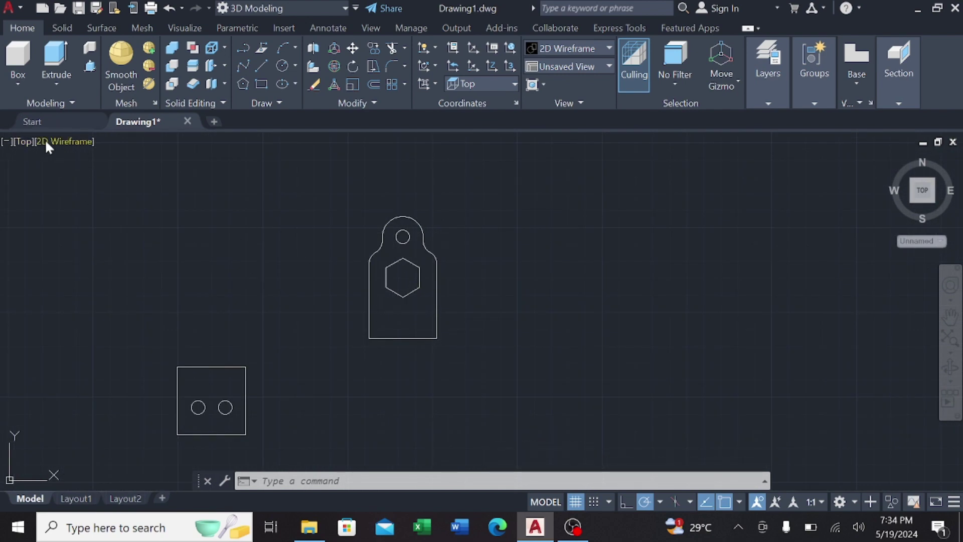
- Set the viewport to Conceptual visual style and SW Isometric view
left_click(76, 143)
left_click(108, 190)
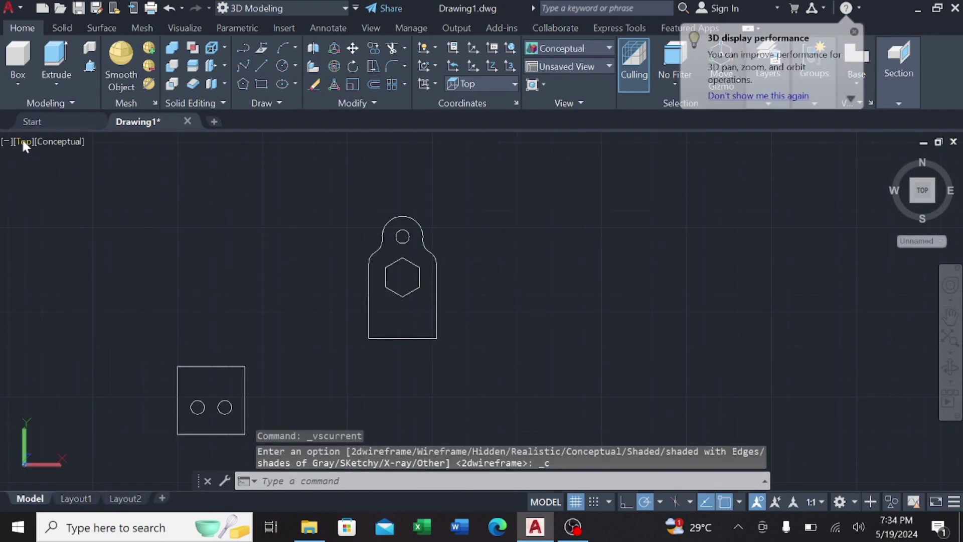
left_click(23, 142)
left_click(137, 262)
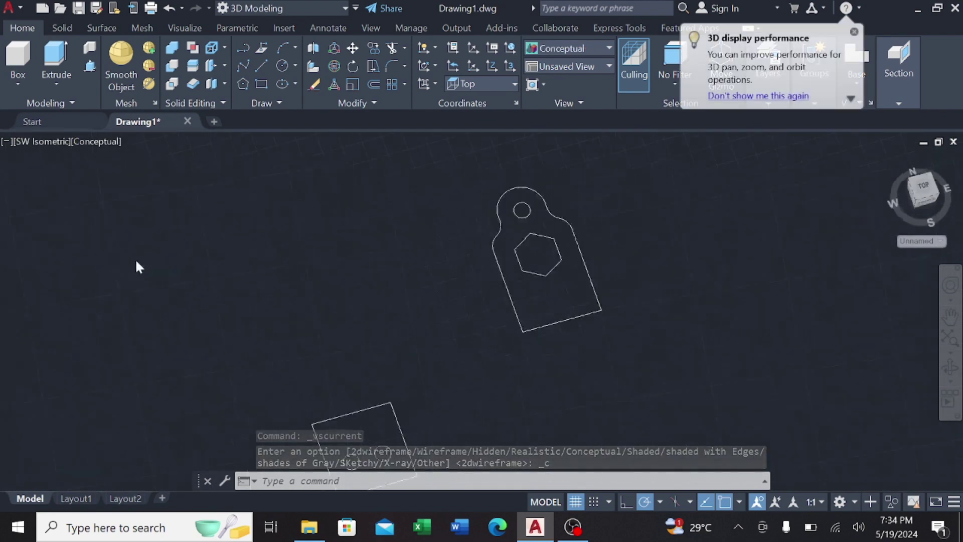
- Press-pull the square plate 20 units and the hex-holed tag profile into solids
left_click(90, 66)
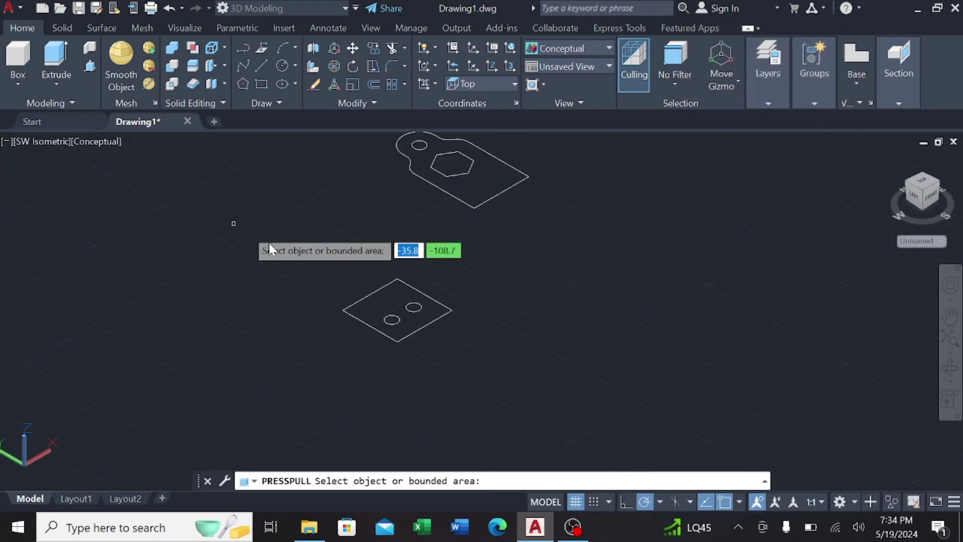
left_click(407, 314)
type("20")
key("Return")
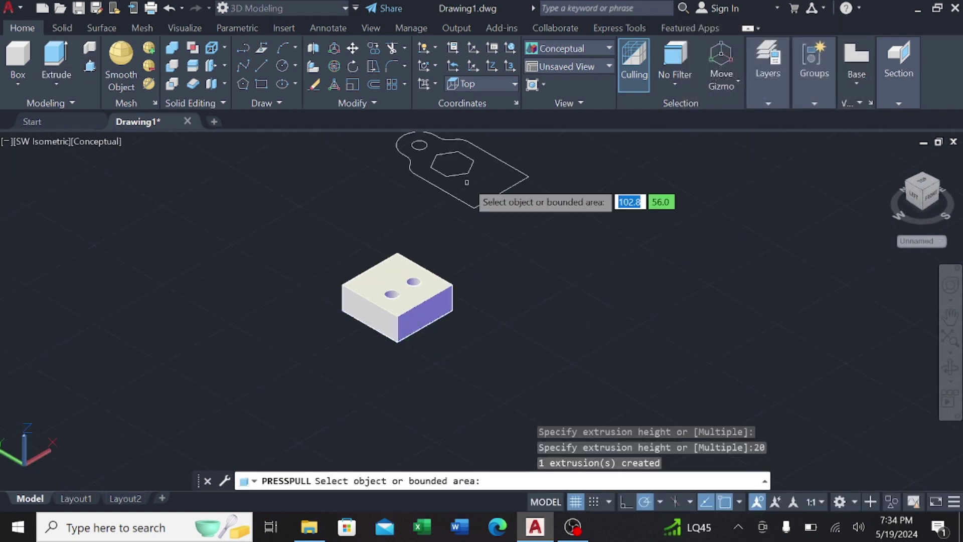
left_click(477, 187)
middle_click_drag(477, 187, 454, 266)
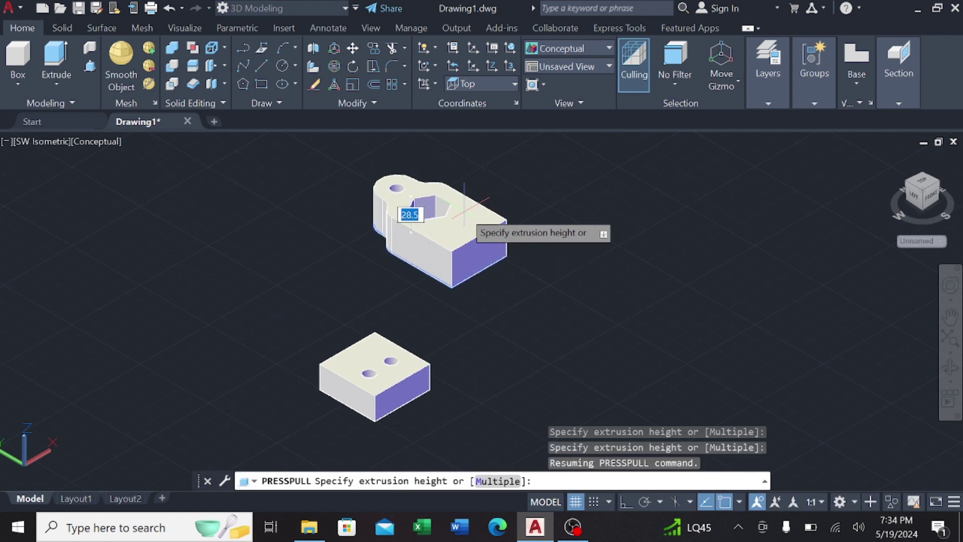
key("Return")
key("Return")
- Rotate the square plate 90° upright with 3DROTATE
left_click(392, 399)
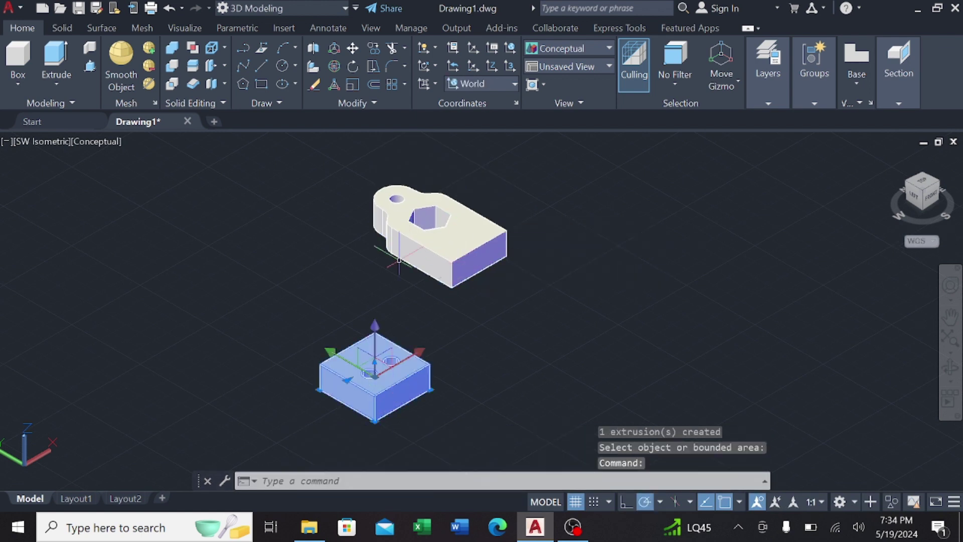
left_click(334, 66)
left_click(375, 373)
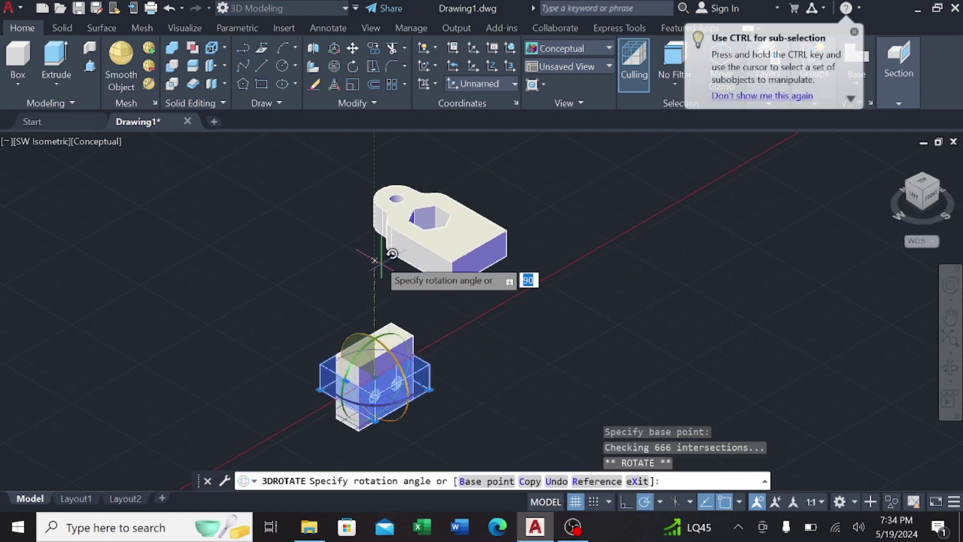
key("Return")
key("Escape")
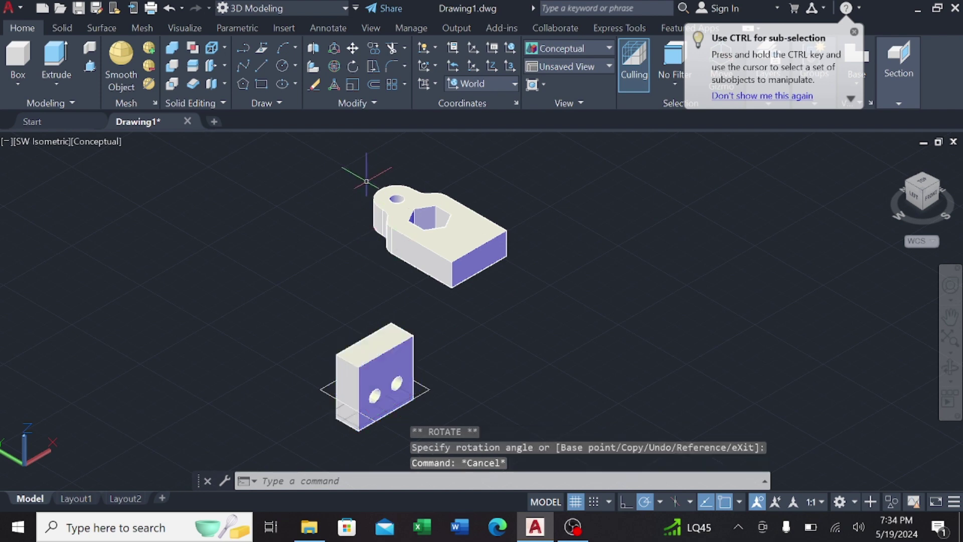
- Rotate the eye tag 90° so it stands upright
left_click(396, 236)
left_click(334, 66)
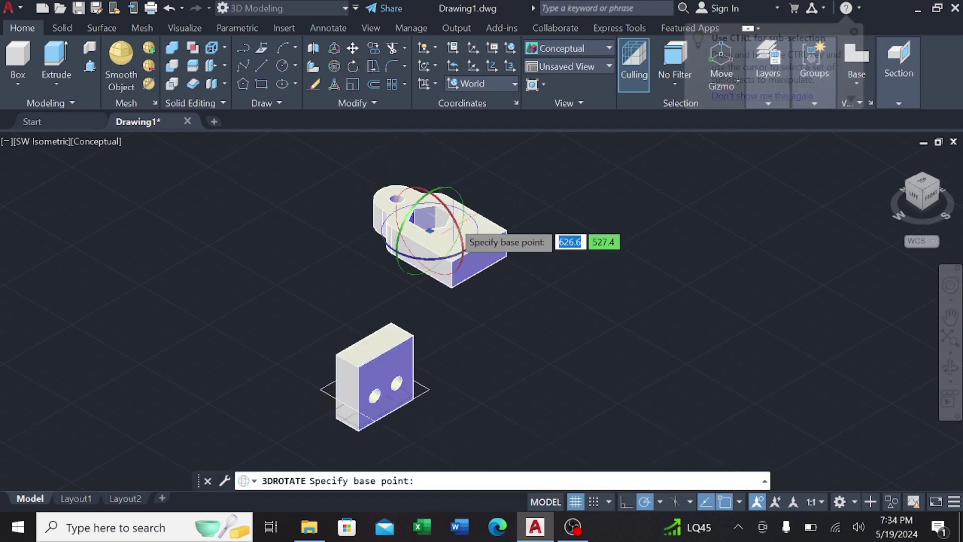
left_click(441, 236)
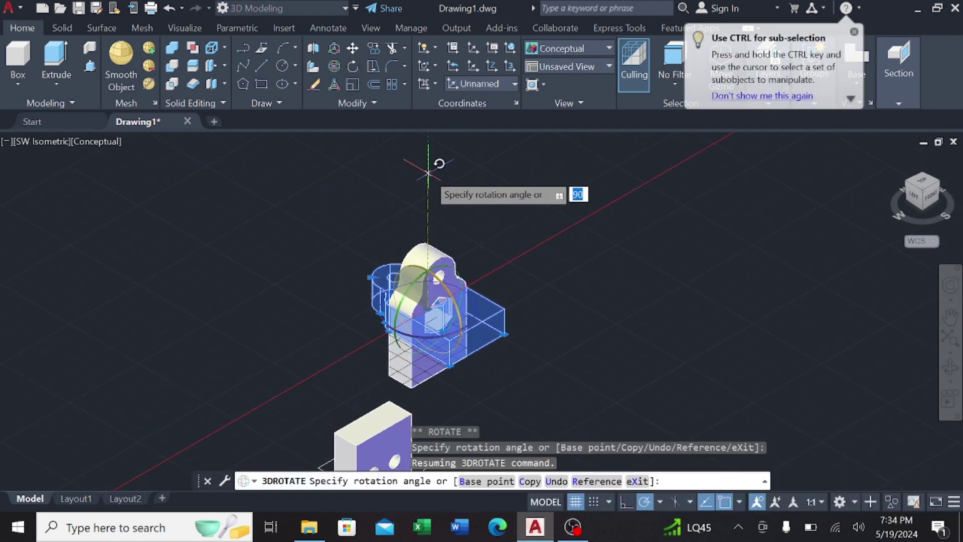
key("Escape")
key("Escape")
- Window-select the square plate and delete it
middle_click_drag(264, 356, 229, 263)
left_click(275, 273)
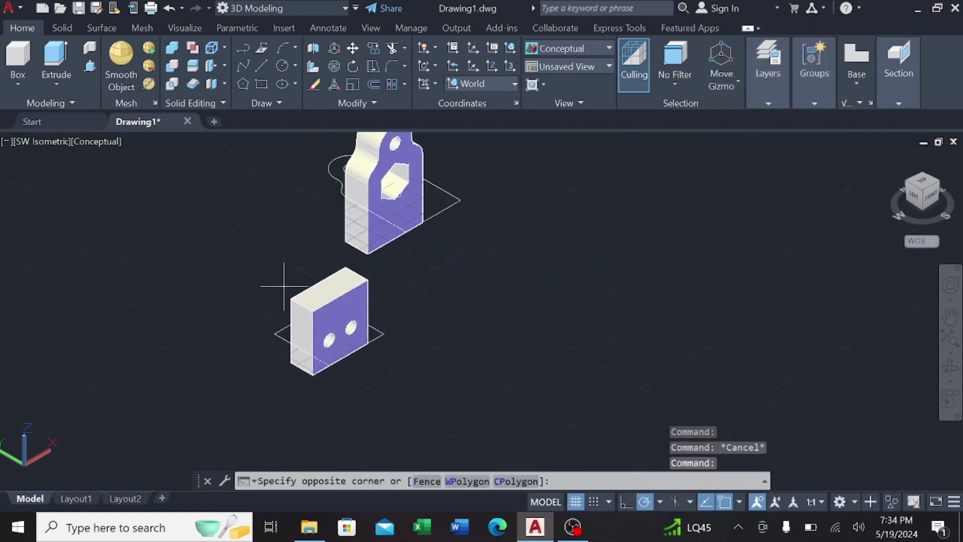
left_click(391, 387)
left_click(196, 231)
left_click(415, 387)
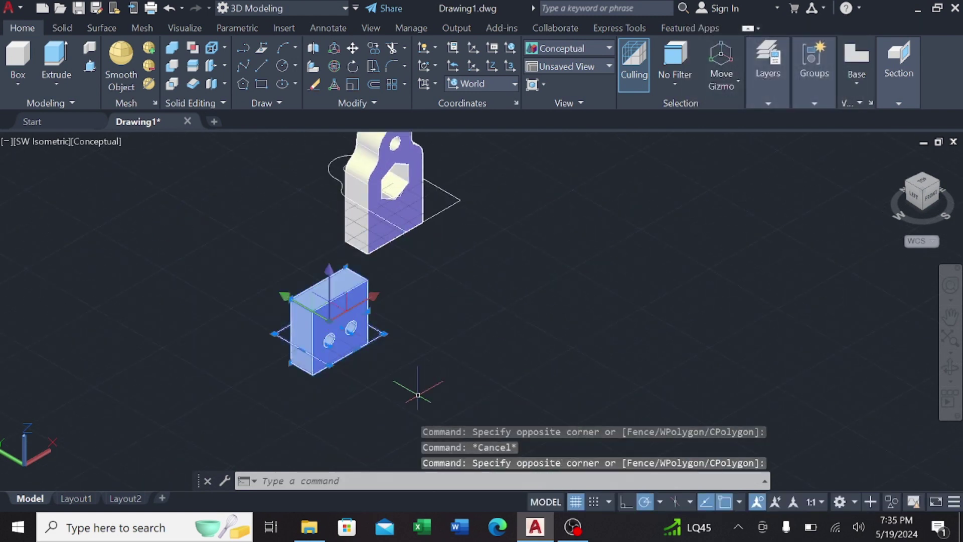
key("Delete")
scroll(415, 386, "down", 2)
- Move the square plate above and to the right of the tag
left_click(173, 9)
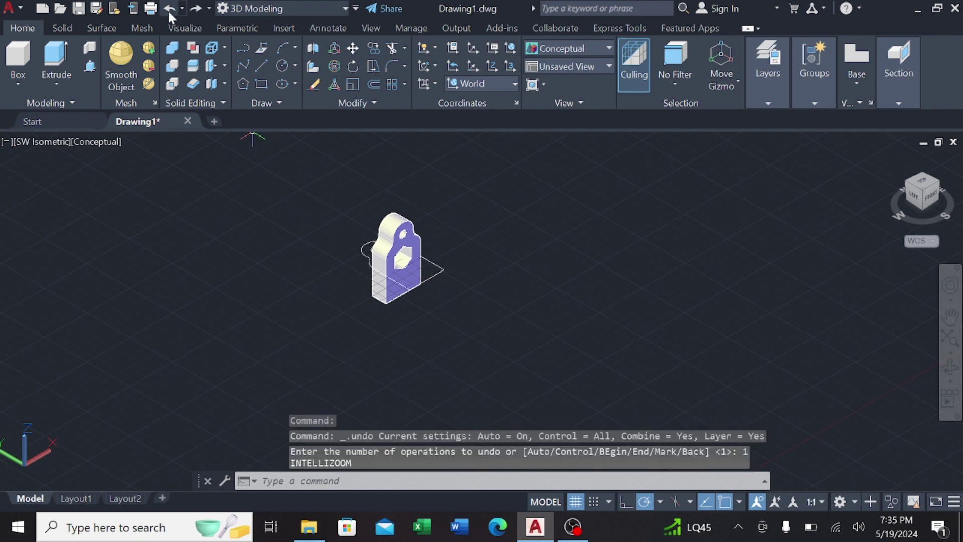
left_click(311, 314)
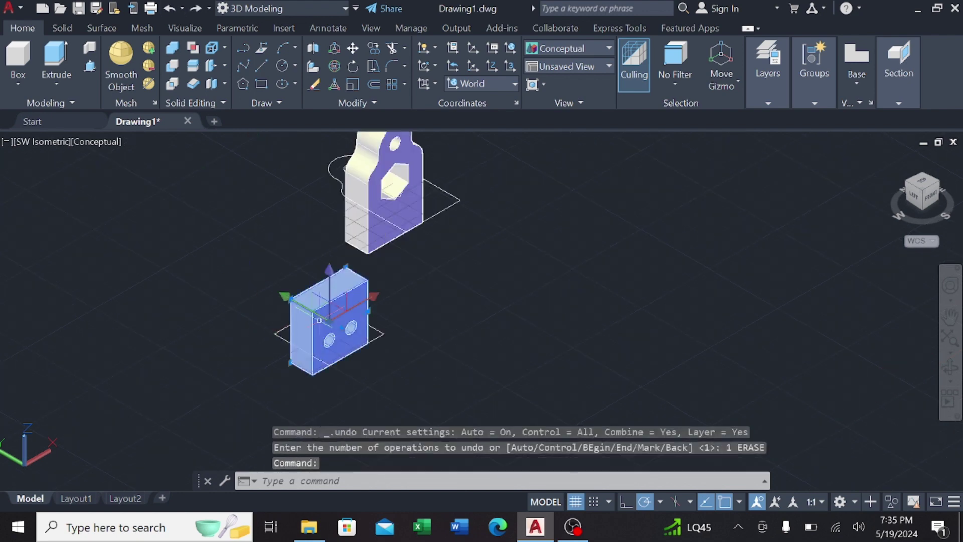
right_click(322, 316)
key("Escape")
right_click(321, 316)
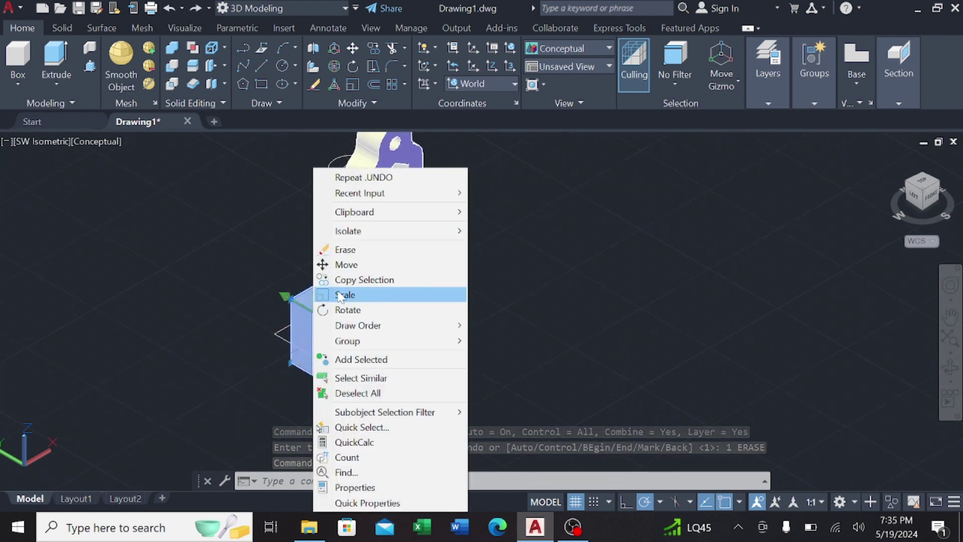
left_click(344, 262)
left_click(329, 315)
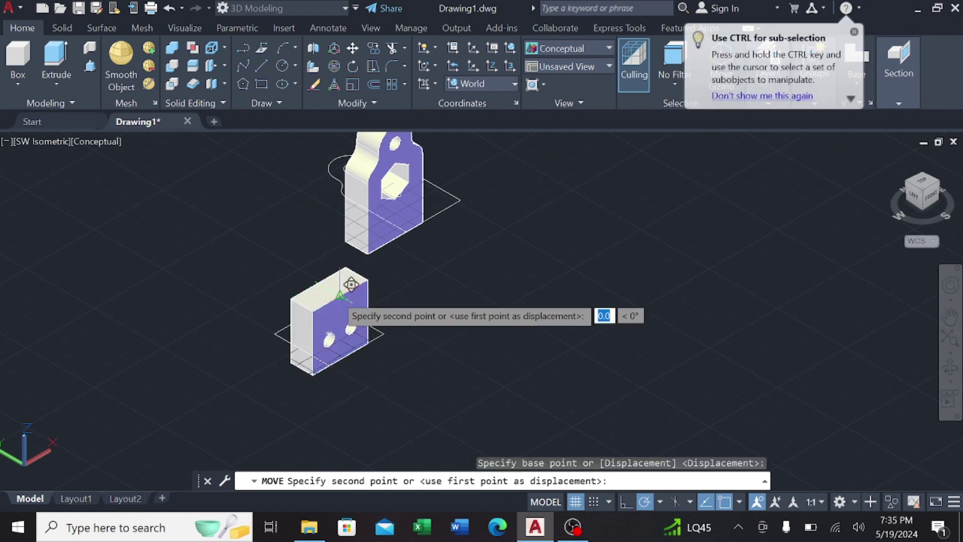
middle_click_drag(334, 301, 188, 501)
left_click(467, 217)
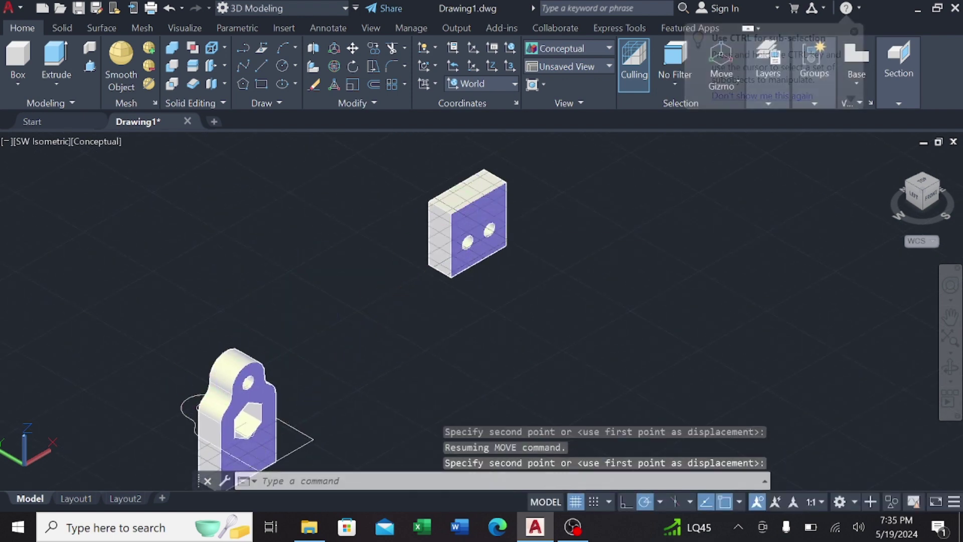
- Move the eye tag using its lower corner as the base point
left_click(236, 397)
right_click(230, 258)
right_click(225, 431)
left_click(256, 185)
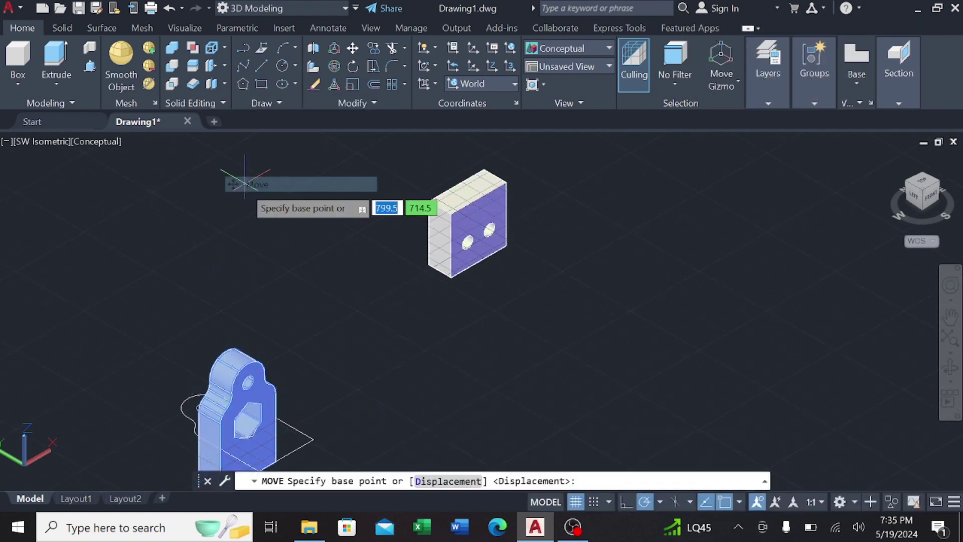
scroll(271, 401, "down", 1)
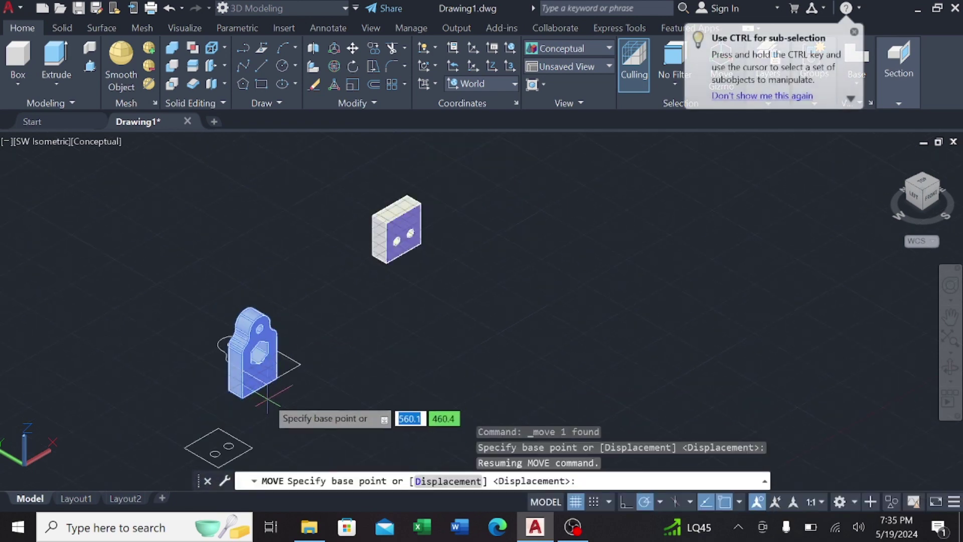
scroll(271, 396, "up", 2)
scroll(266, 384, "up", 4)
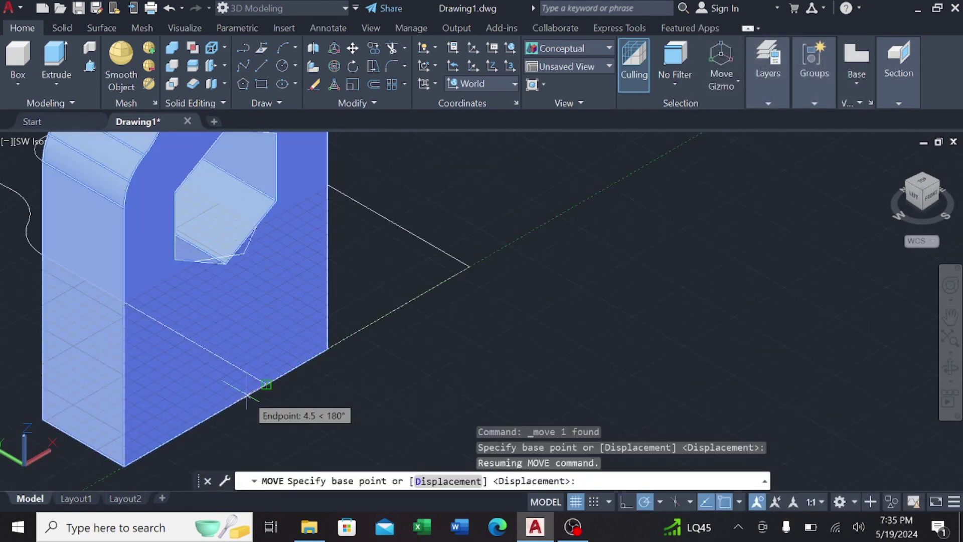
left_click(124, 465)
scroll(221, 331, "down", 3)
left_click(249, 285)
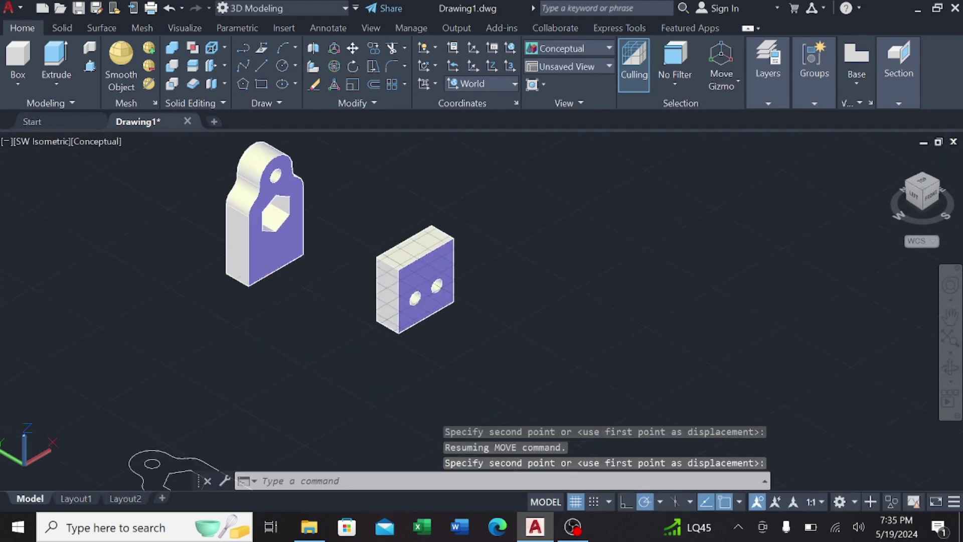
- Move the eye piece again to seat it on the holed block's top
left_click(279, 173)
right_click(279, 175)
left_click(304, 265)
left_click(275, 271)
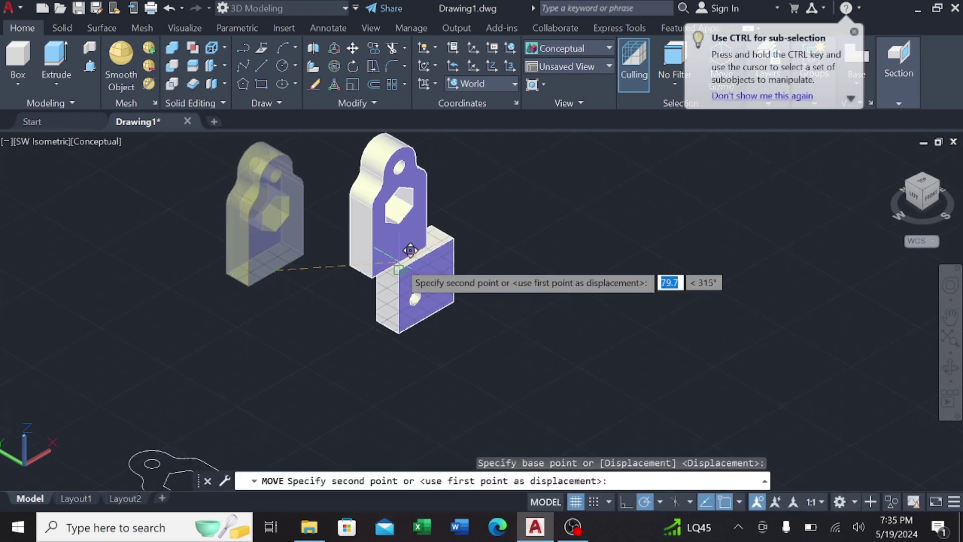
scroll(411, 250, "up", 5)
left_click(475, 244)
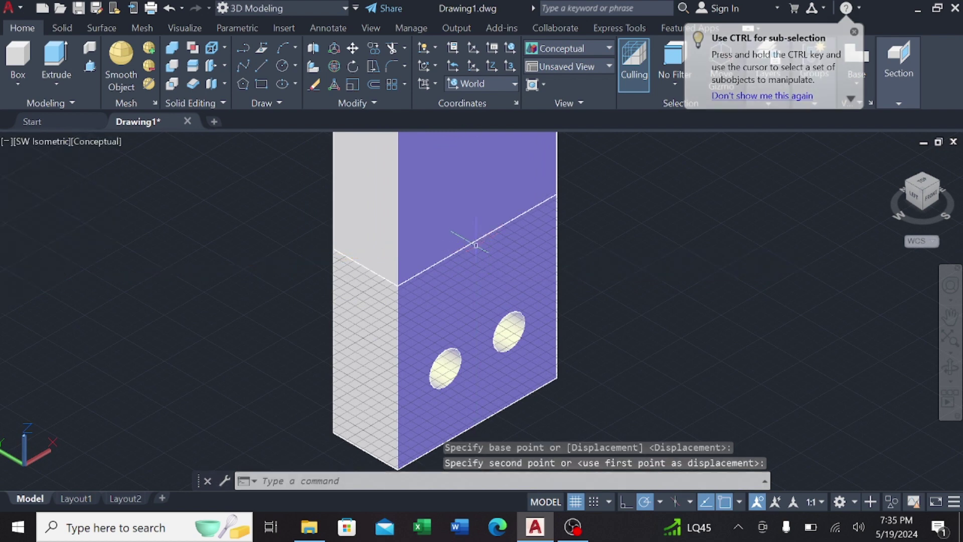
scroll(476, 245, "down", 2)
scroll(478, 259, "down", 2)
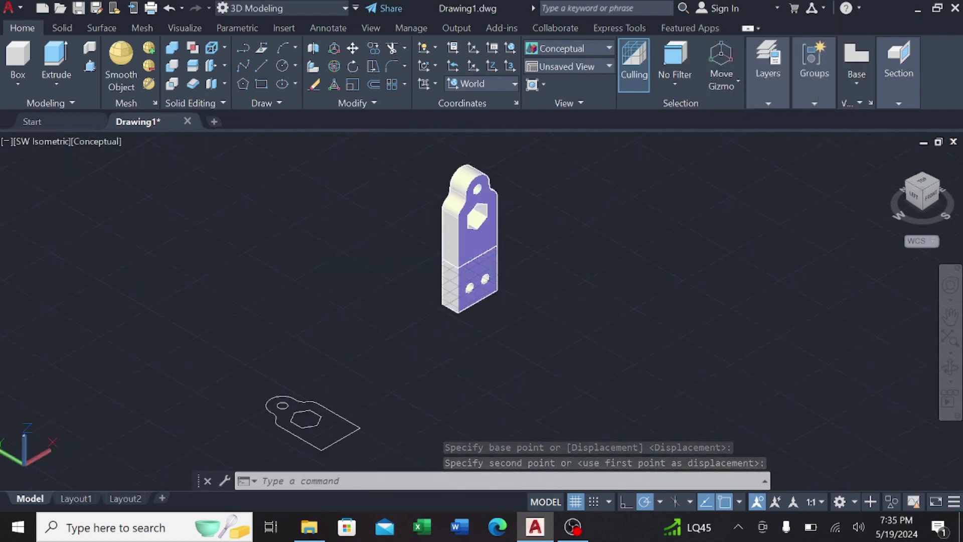
- Tilt the eye piece 30 degrees with 3DROTATE about a pivot on its base
left_click(471, 226)
left_click(334, 66)
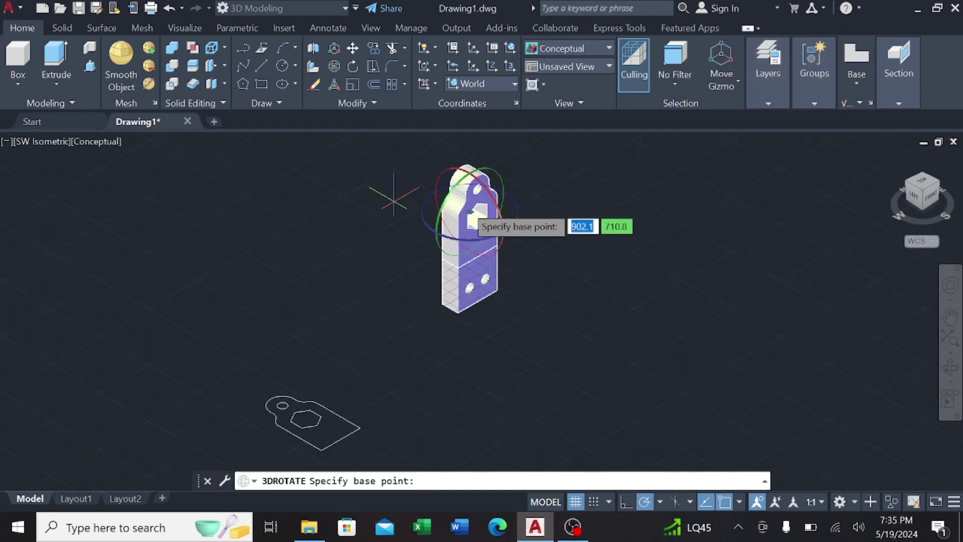
left_click(499, 211)
type("30")
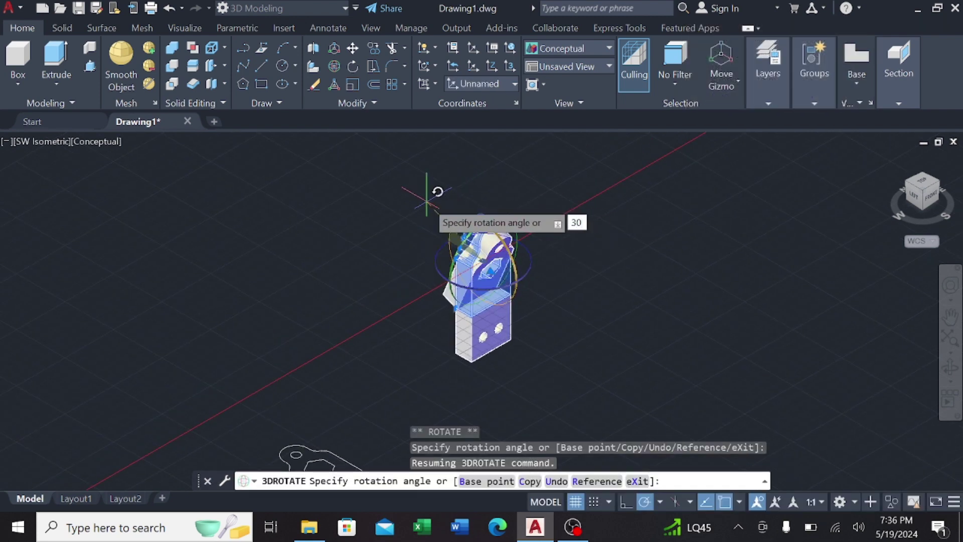
key("Return")
key("Escape")
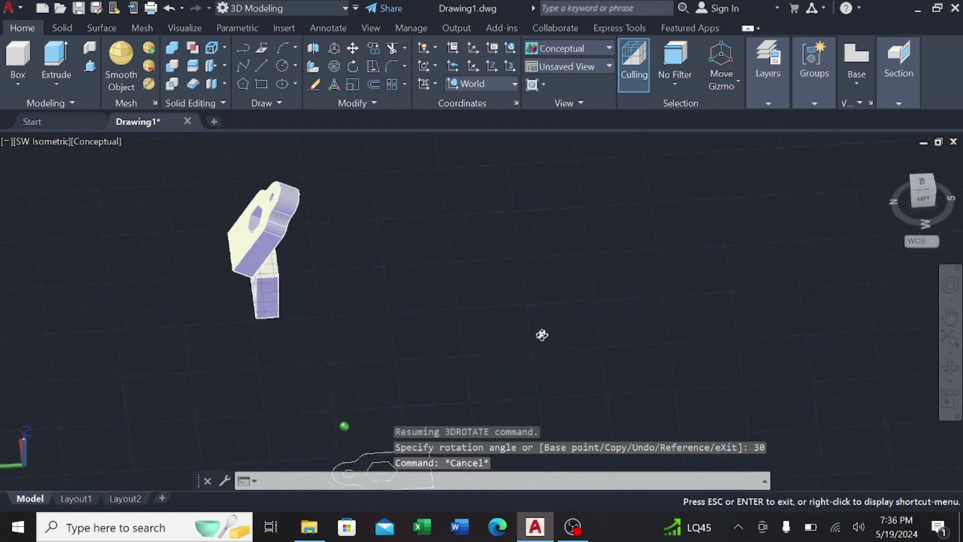
mouse_move(541, 333)
middle_mouse_down("shift")
mouse_move(200, 318)
mouse_move(412, 336)
mouse_move(618, 398)
mouse_move(322, 352)
middle_mouse_up("shift")
- Move the tilted eye piece so it snaps onto the block's corner
scroll(321, 371, "up", 5)
mouse_move(317, 394)
middle_mouse_down("shift")
mouse_move(402, 364)
mouse_move(391, 241)
middle_mouse_up("shift")
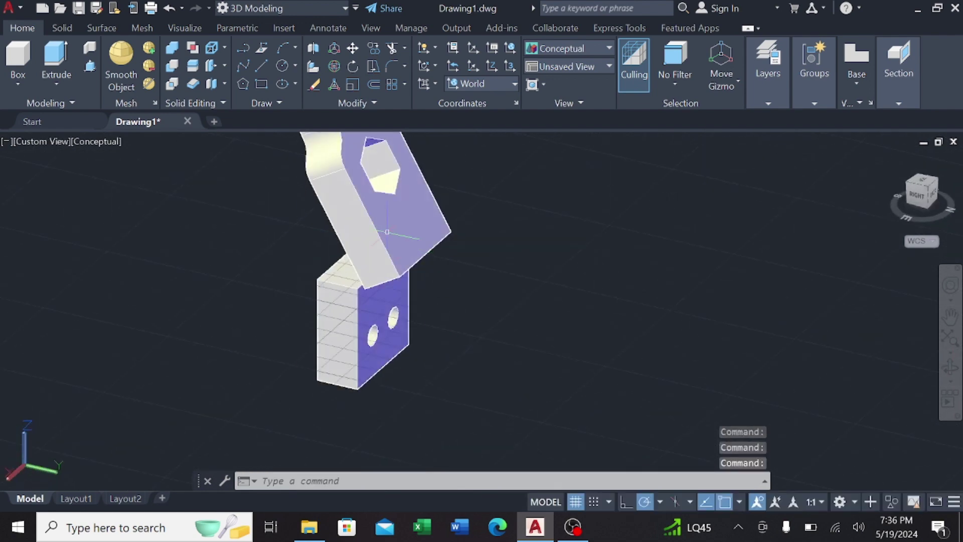
left_click(391, 236)
right_click(397, 233)
left_click(417, 264)
scroll(381, 291, "up", 3)
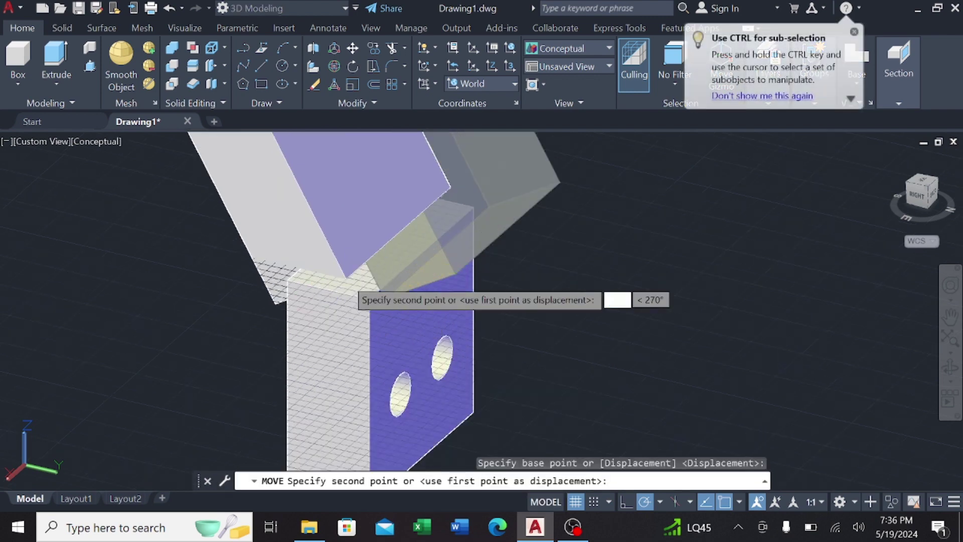
scroll(371, 298, "up", 2)
left_click(379, 310)
scroll(379, 312, "down", 5)
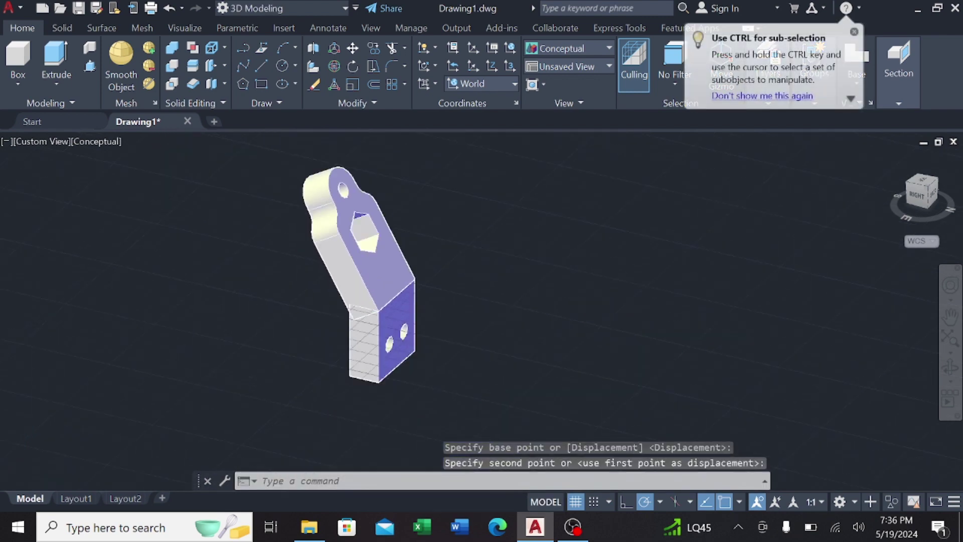
scroll(402, 286, "down", 2)
key("Escape")
type("un")
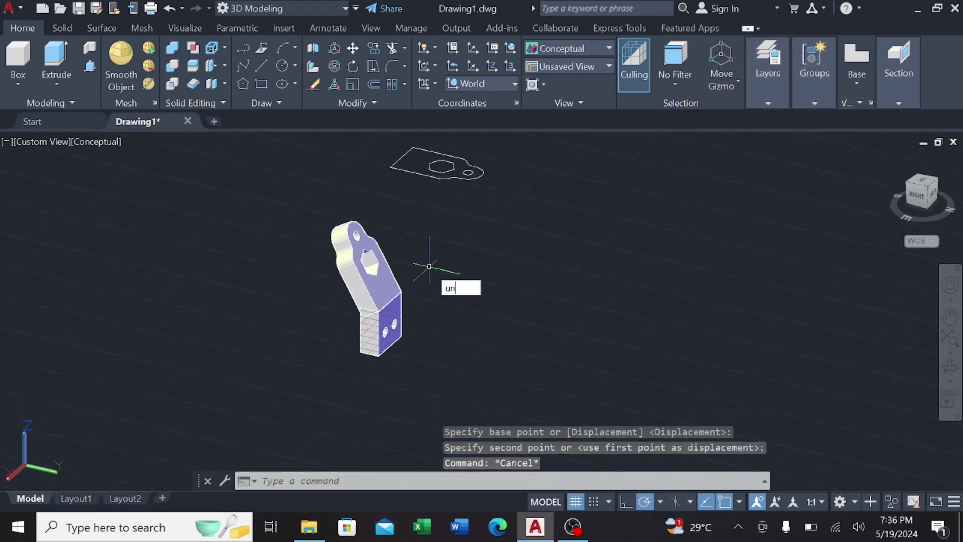
- Union the eye piece and block into one solid by crossing-selecting both
type("i")
key("Return")
left_click_drag(437, 254, 301, 362)
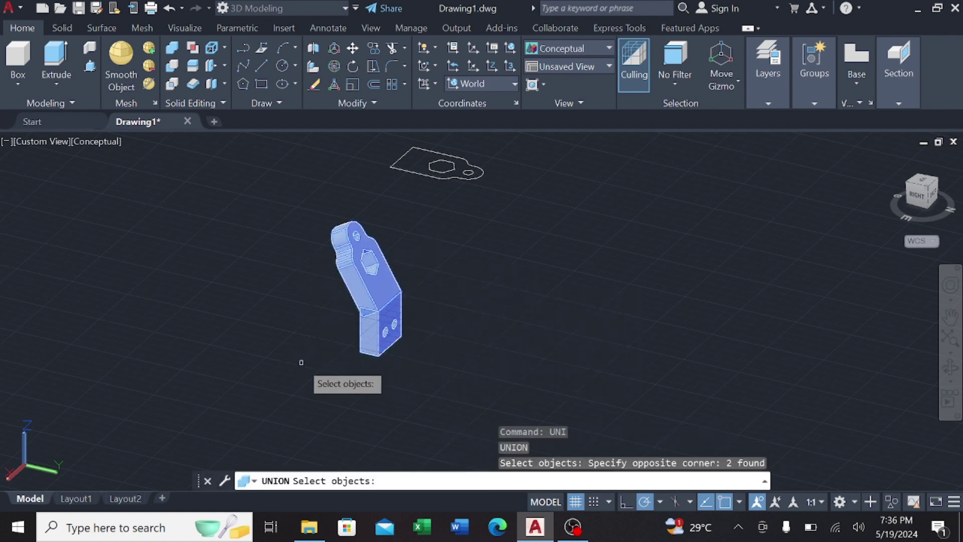
key("Return")
scroll(380, 312, "up", 3)
mouse_move(383, 312)
middle_mouse_down("shift")
mouse_move(161, 299)
mouse_move(241, 295)
middle_mouse_up("shift")
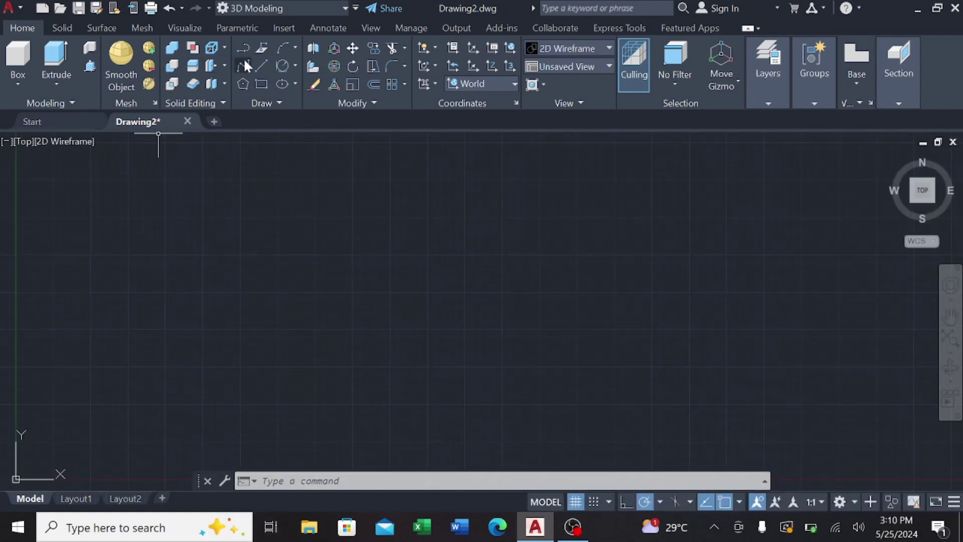
- Draw a 300-unit vertical line upward
middle_click_drag(499, 368, 423, 384)
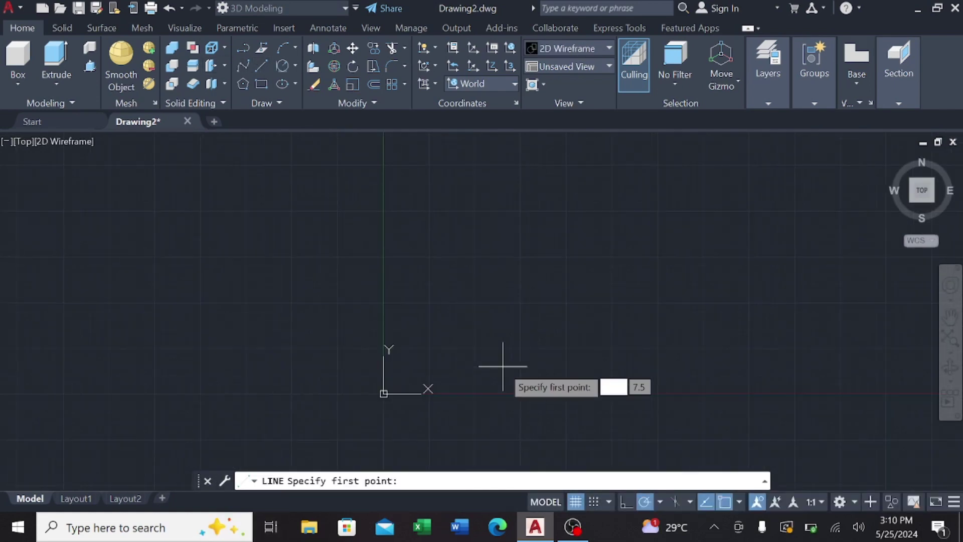
middle_click_drag(659, 231, 658, 235)
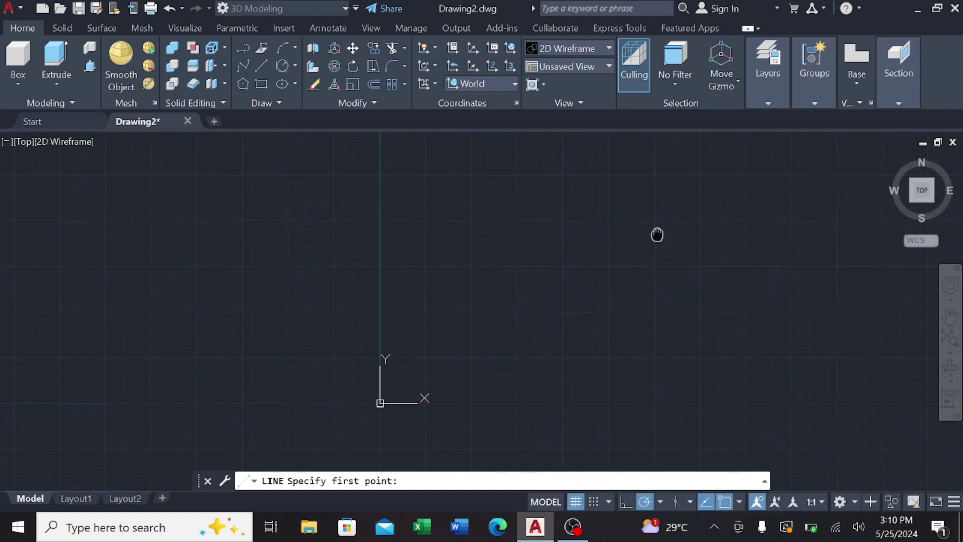
left_click(617, 249)
middle_click_drag(569, 341, 568, 349)
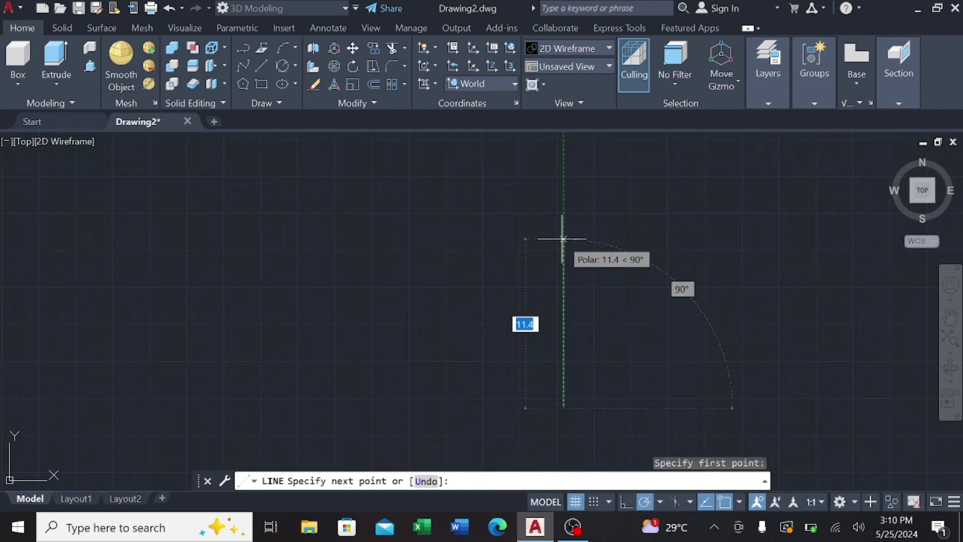
key("Return")
scroll(602, 236, "down", 2)
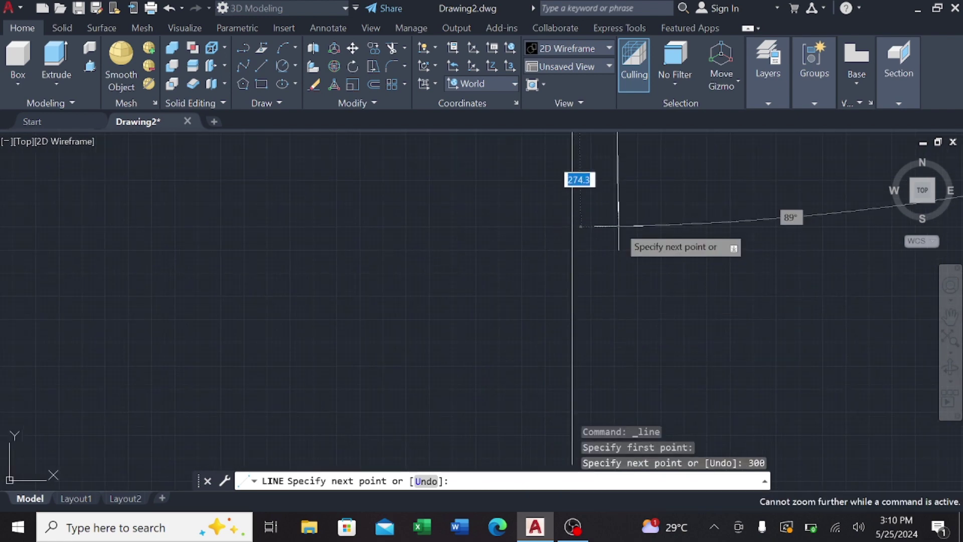
key("Escape")
scroll(568, 245, "down", 3)
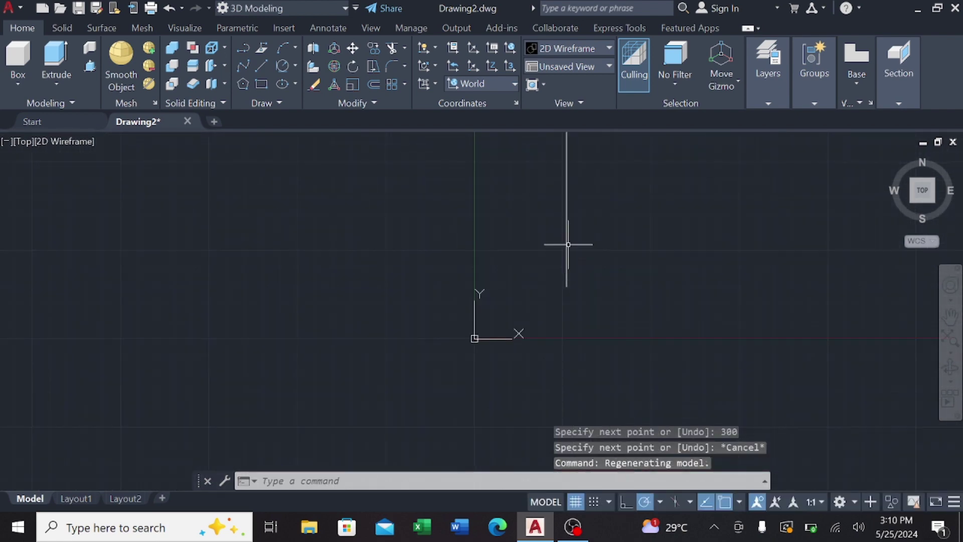
scroll(539, 267, "up", 2)
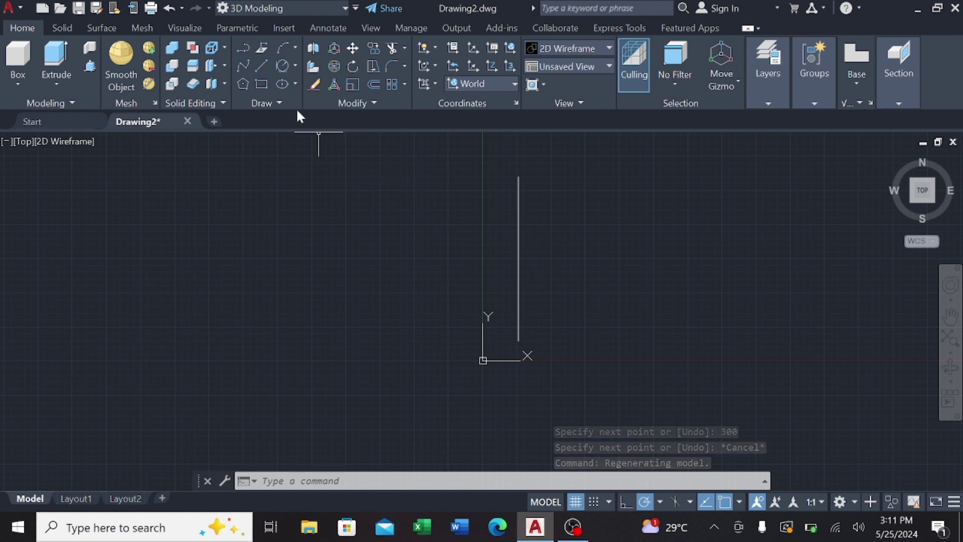
- From the line's top, draw segments 44 right, 20 down and 20 left
left_click(262, 66)
left_click(520, 177)
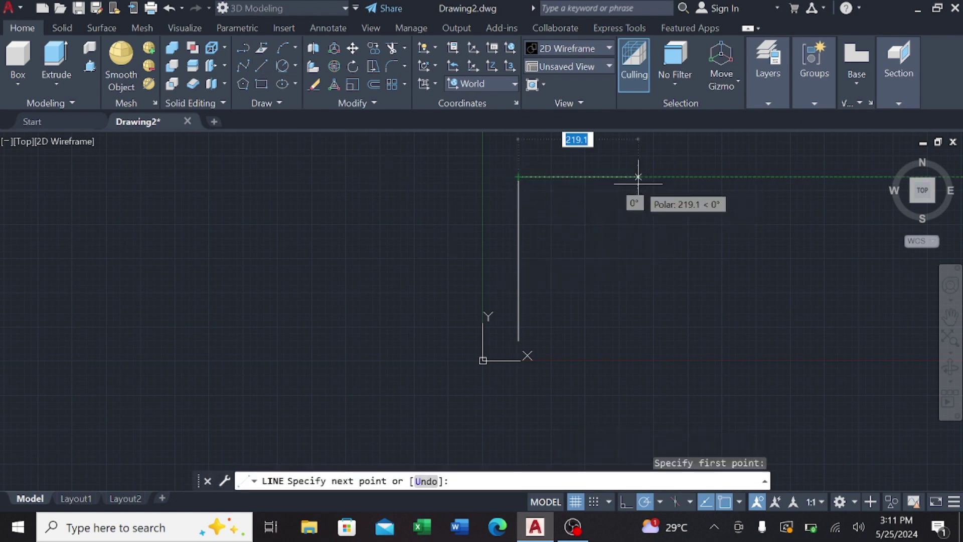
type("4")
key("Return")
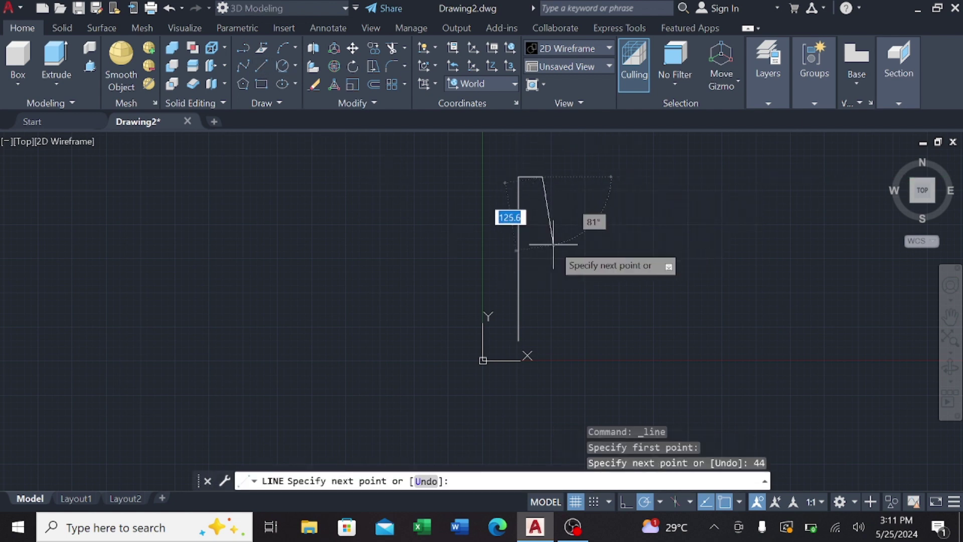
key("Return")
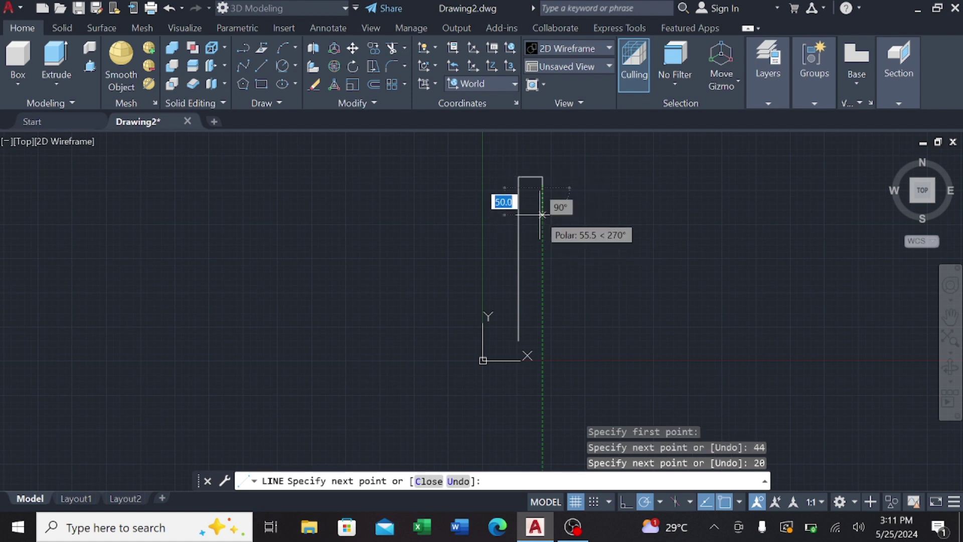
scroll(532, 223, "up", 2)
type("2")
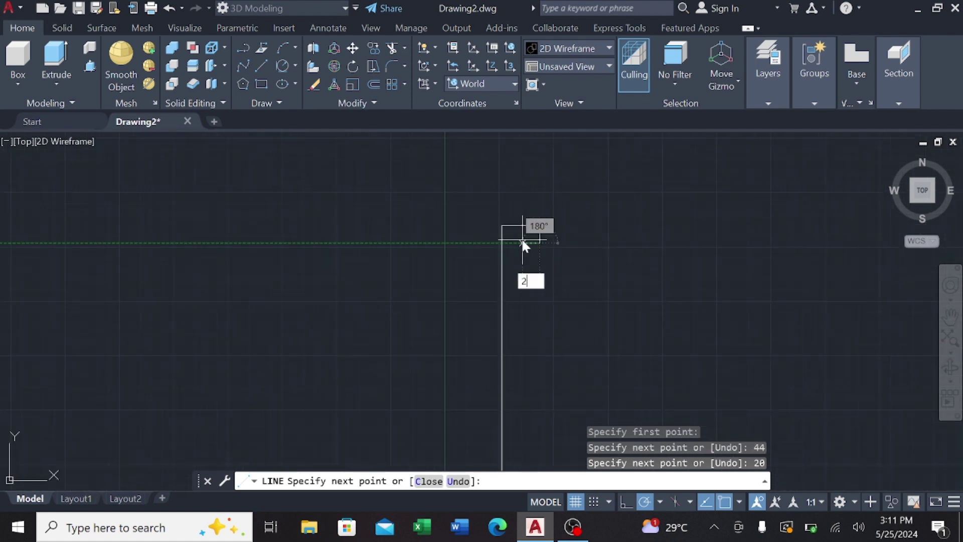
type("0")
key("Return")
scroll(525, 351, "down", 2)
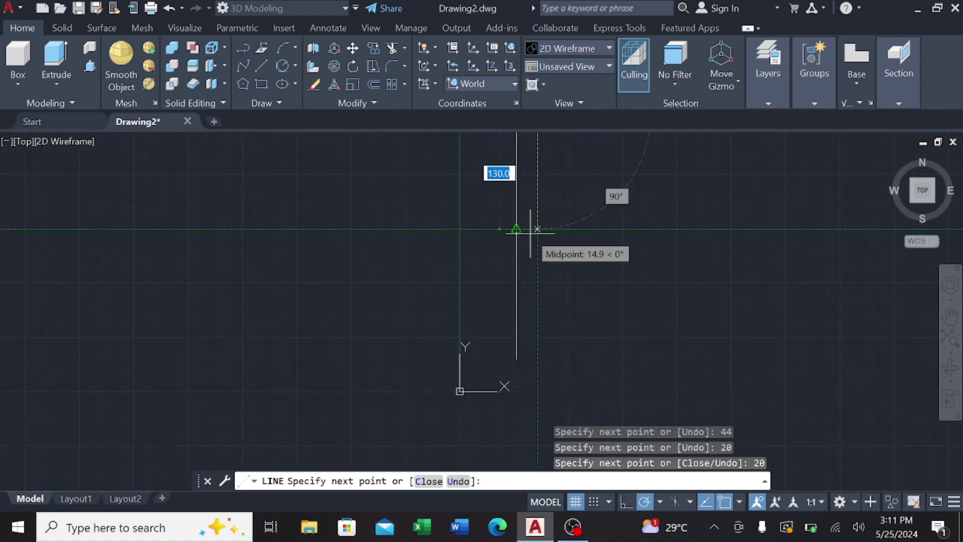
key("Escape")
middle_click_drag(530, 283, 500, 359)
- Mirror the hooked top segments, keeping the originals, to form a full C-channel profile
left_click(538, 256)
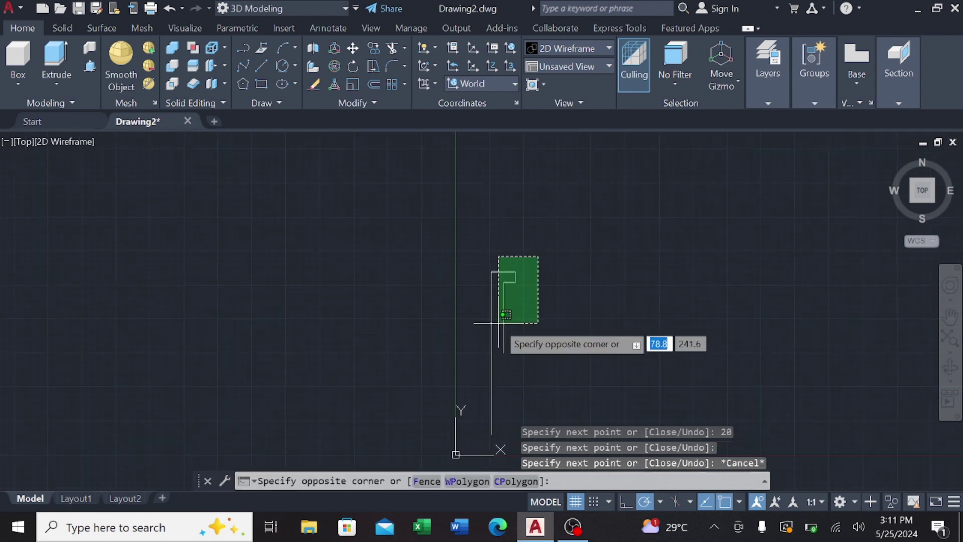
left_click(494, 334)
left_click(362, 104)
left_click(390, 121)
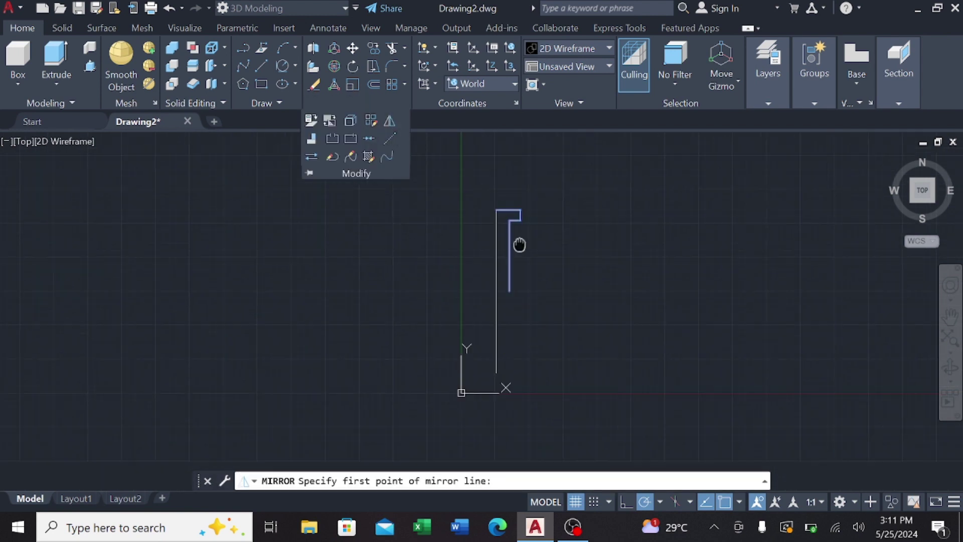
left_click(496, 291)
left_click(312, 285)
key("Return")
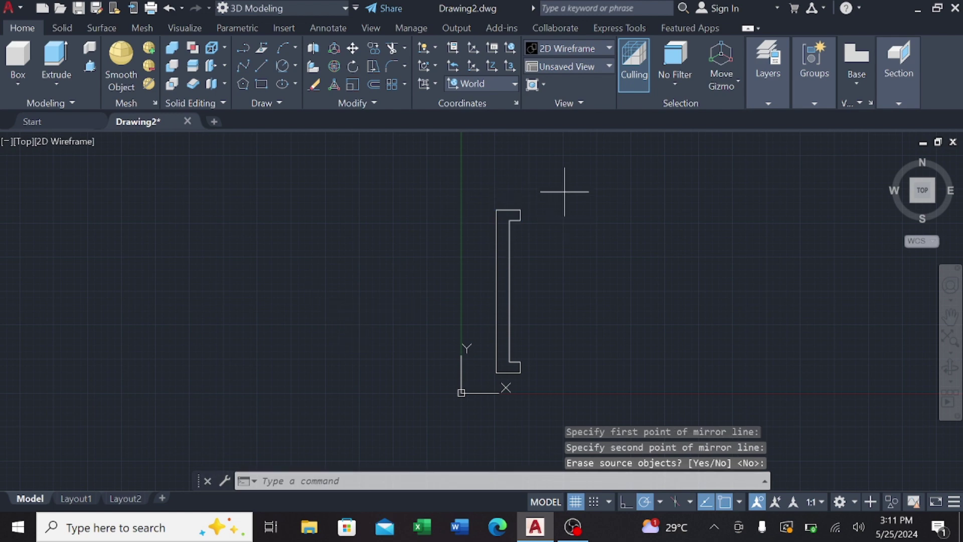
- Move the whole channel profile to the right side of the drawing
left_click(563, 194)
left_click(454, 389)
right_click(552, 186)
left_click(609, 281)
left_click(511, 279)
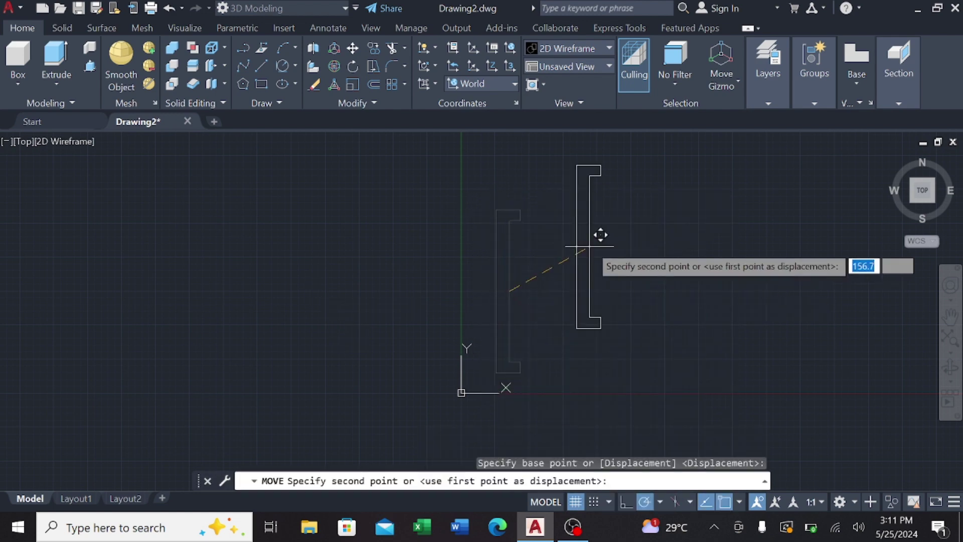
left_click(700, 270)
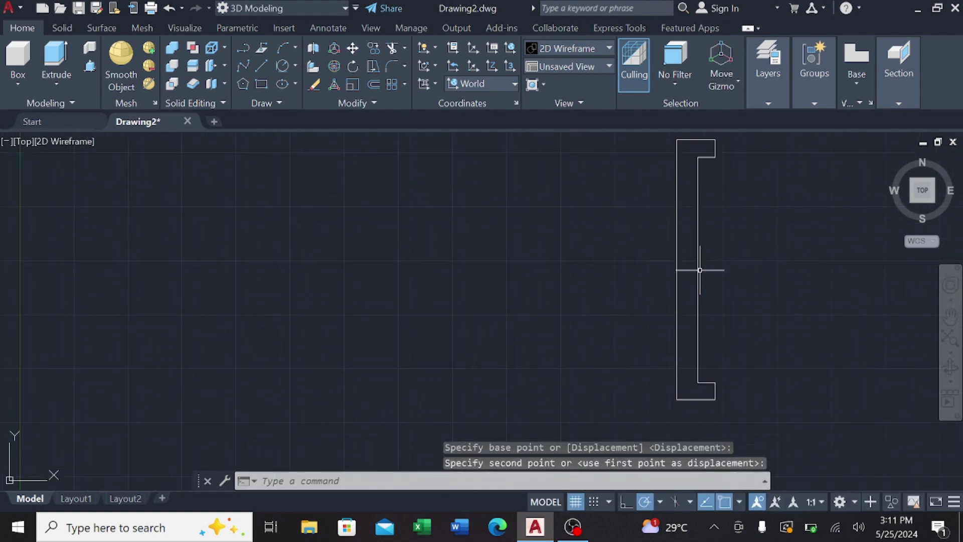
left_click(296, 65)
- Draw a 40-diameter circle centred 300 units from the channel's top
left_click(273, 91)
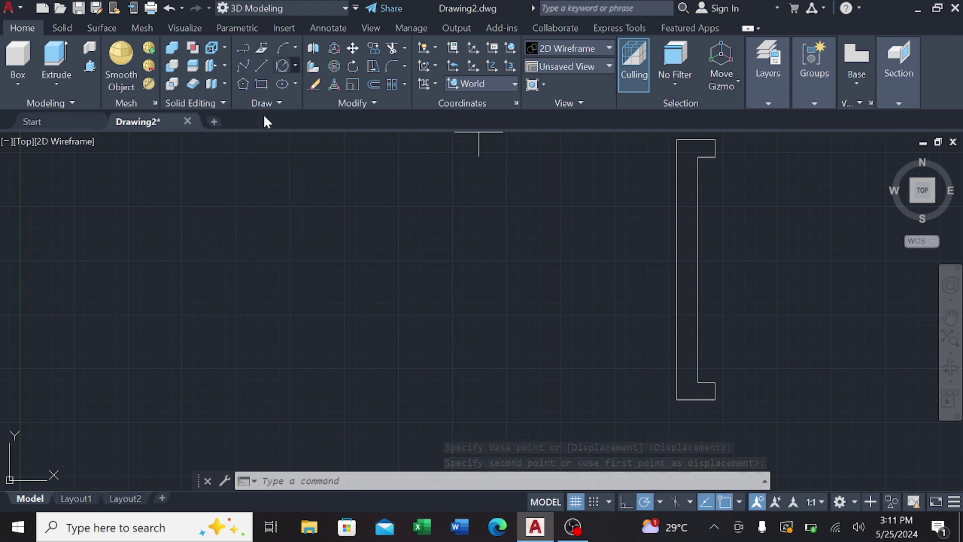
middle_click_drag(492, 232, 459, 252)
type("300")
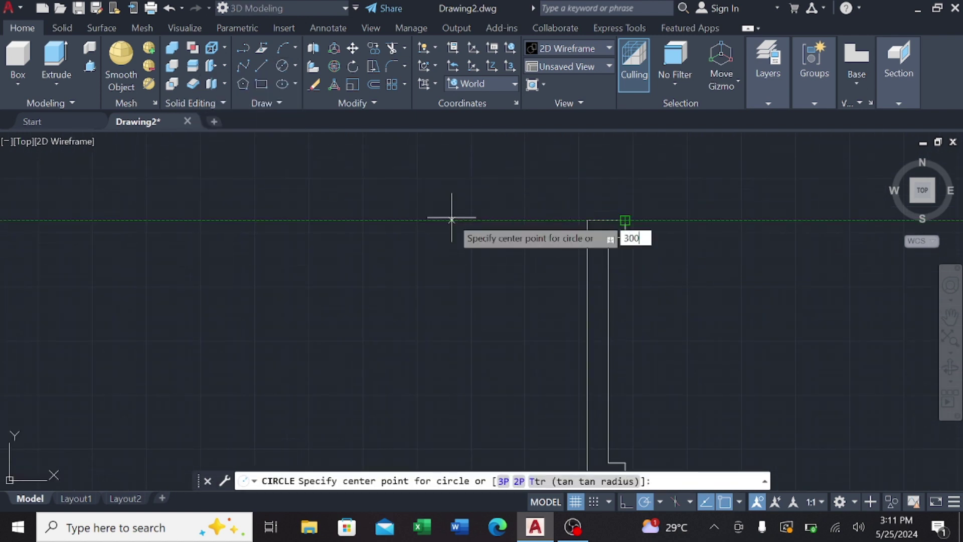
key("Return")
type("4")
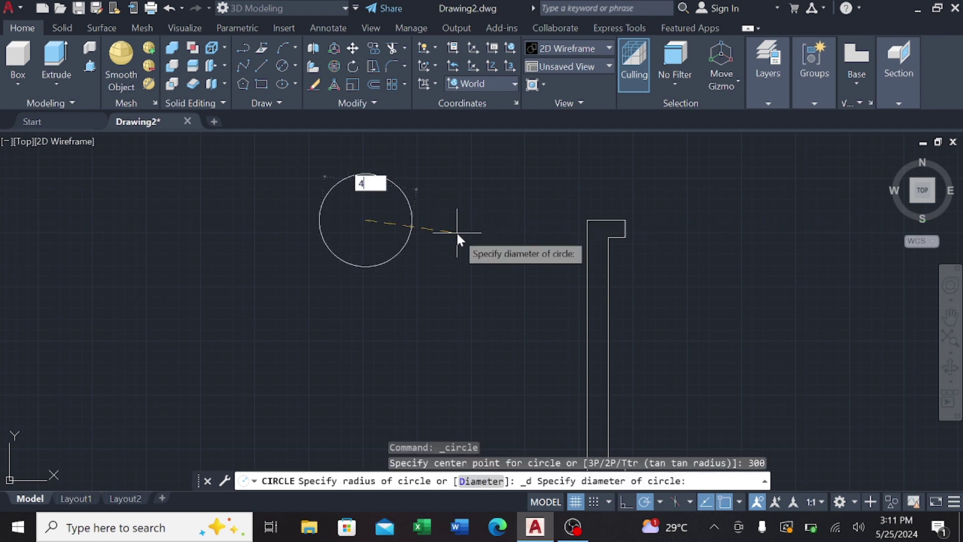
type("0")
key("Return")
- Add a concentric 52-diameter circle at the same centre
left_click(284, 64)
scroll(347, 222, "up", 3)
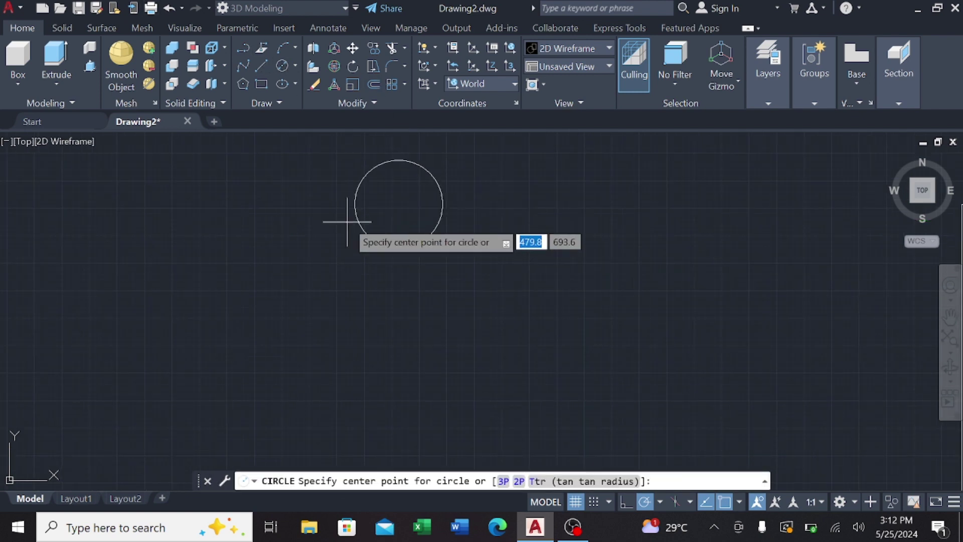
left_click(399, 205)
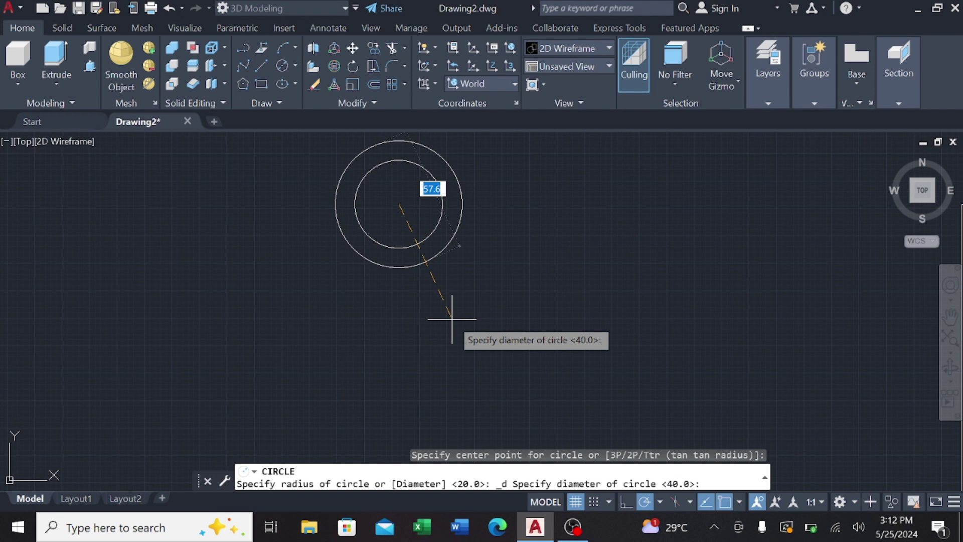
key("BackSpace")
type("2")
key("Return")
scroll(454, 273, "down", 2)
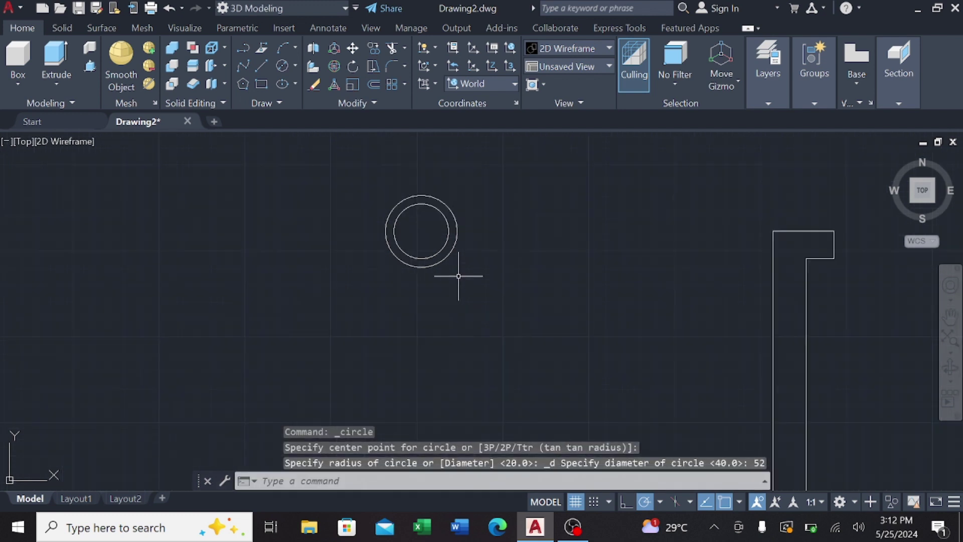
left_click(260, 65)
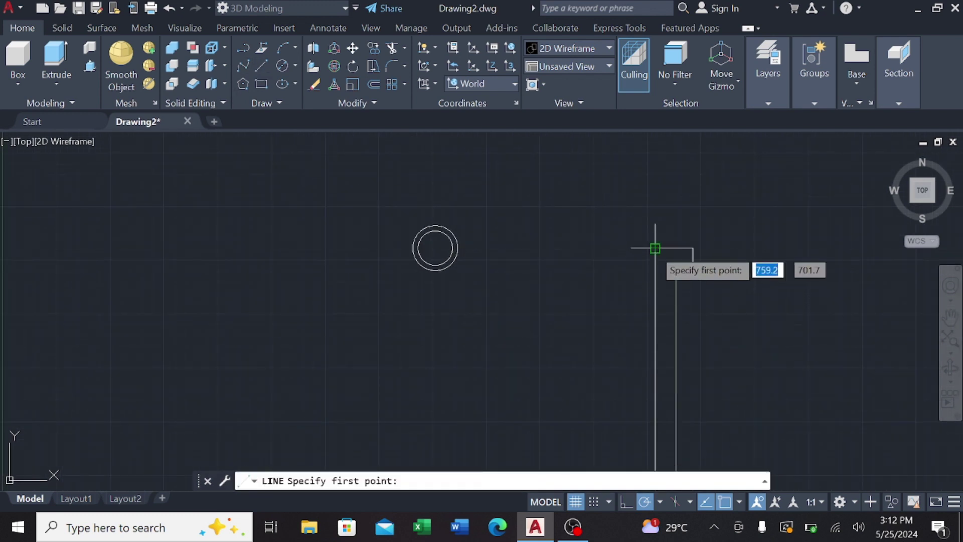
type("70")
- Draw a horizontal line and a vertical line down from the eye's right side, trimming the overhang
key("Return")
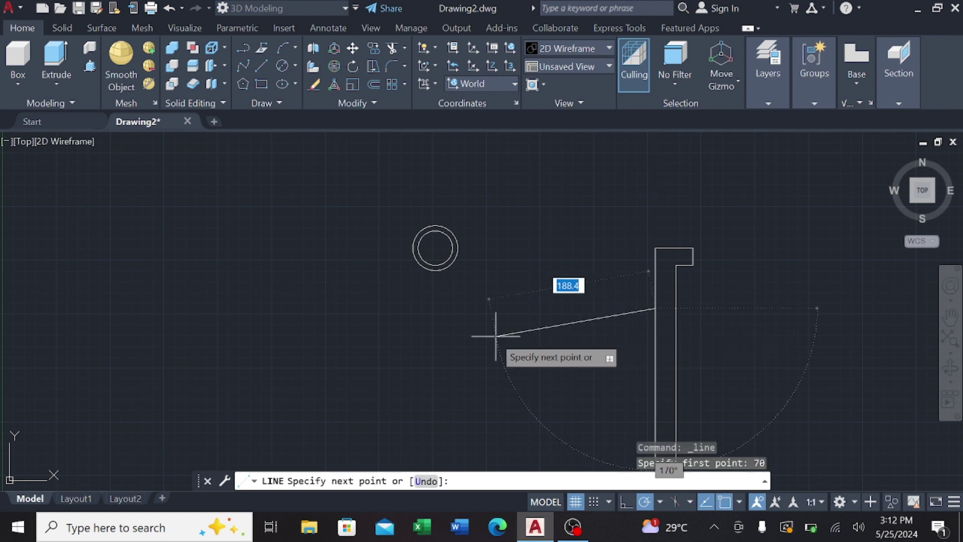
left_click(374, 308)
key("Escape")
key("Return")
scroll(464, 285, "up", 2)
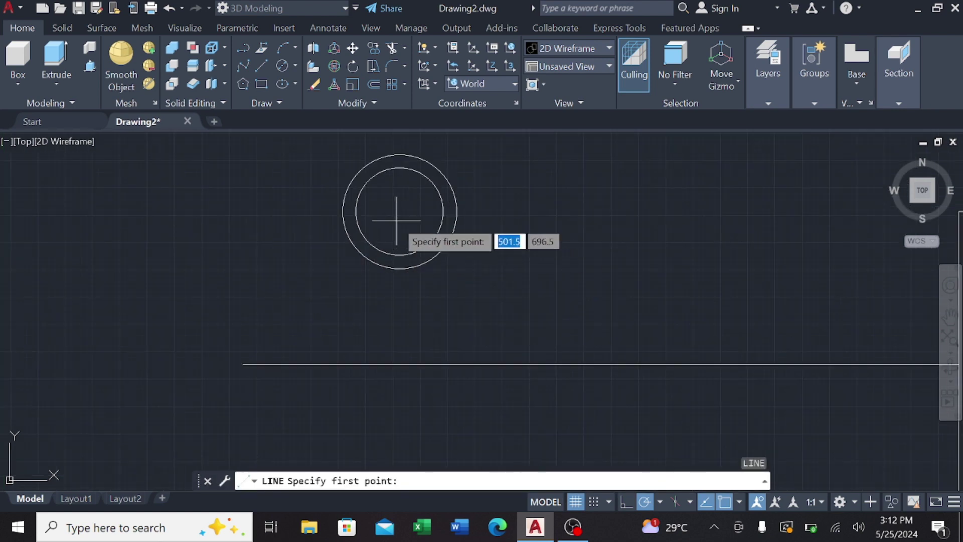
left_click(400, 211)
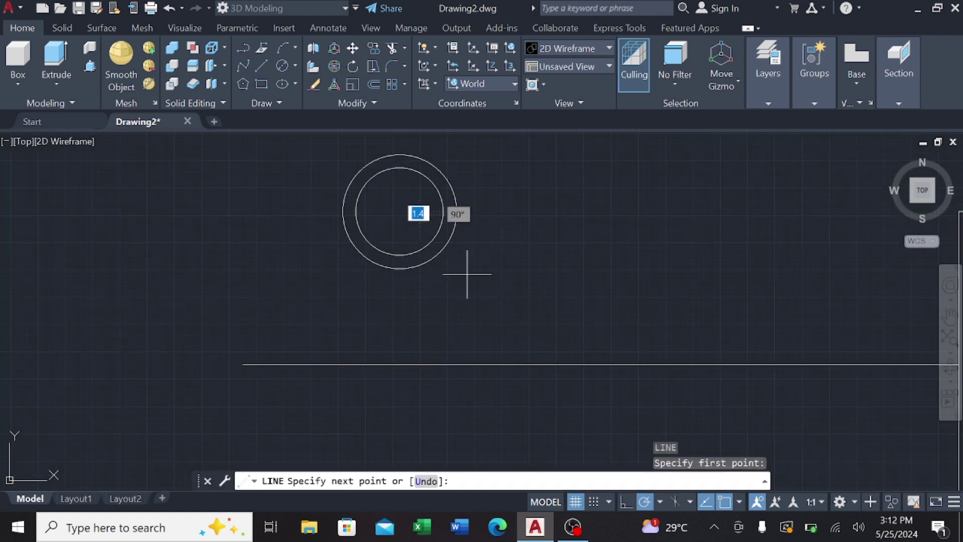
left_click(457, 363)
key("Escape")
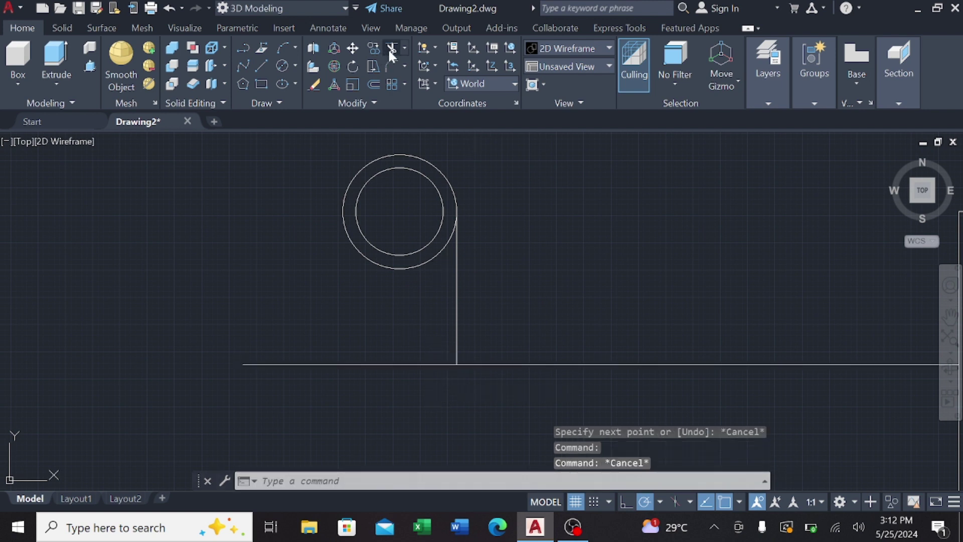
left_click(392, 48)
left_click(400, 364)
key("Escape")
scroll(430, 303, "down", 3)
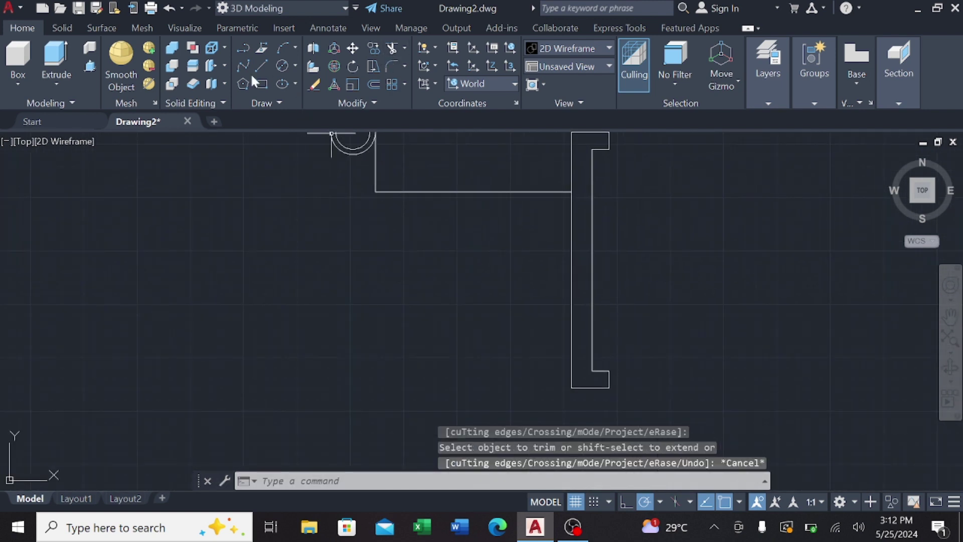
- Draw a horizontal line 12 units along the back plate and a line from the eye's left edge, trimming overhangs
left_click(261, 66)
type("12")
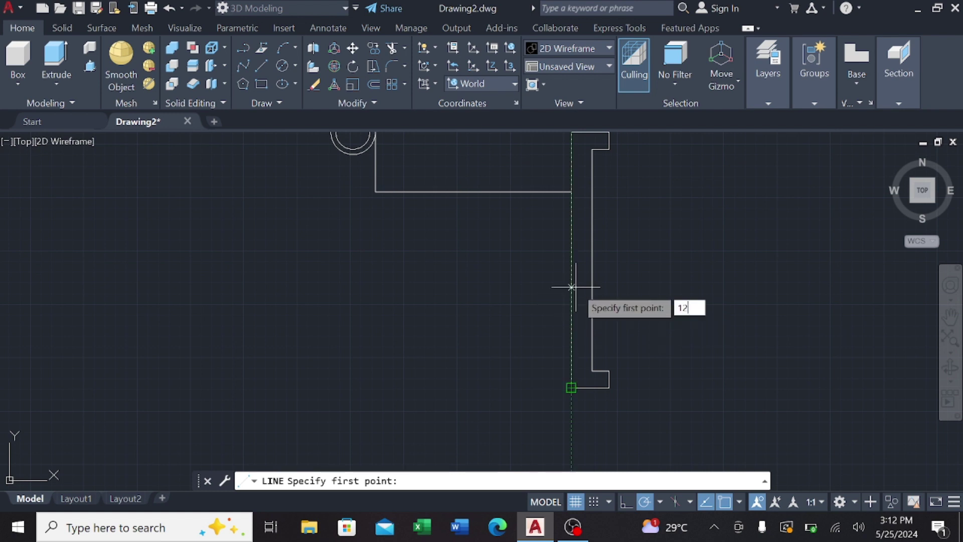
key("Return")
left_click(256, 286)
key("Return")
key("Return")
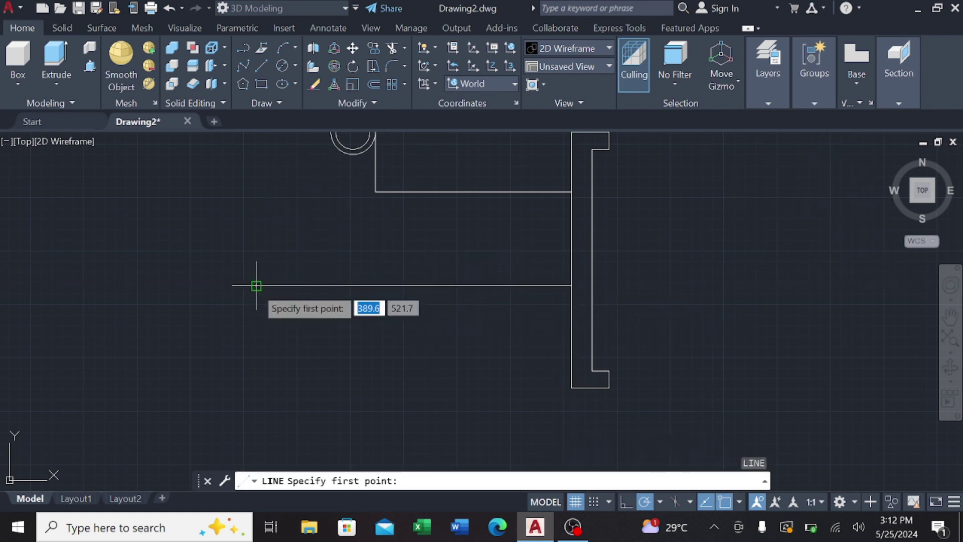
scroll(256, 285, "down", 2)
scroll(351, 241, "up", 4)
left_click(255, 265)
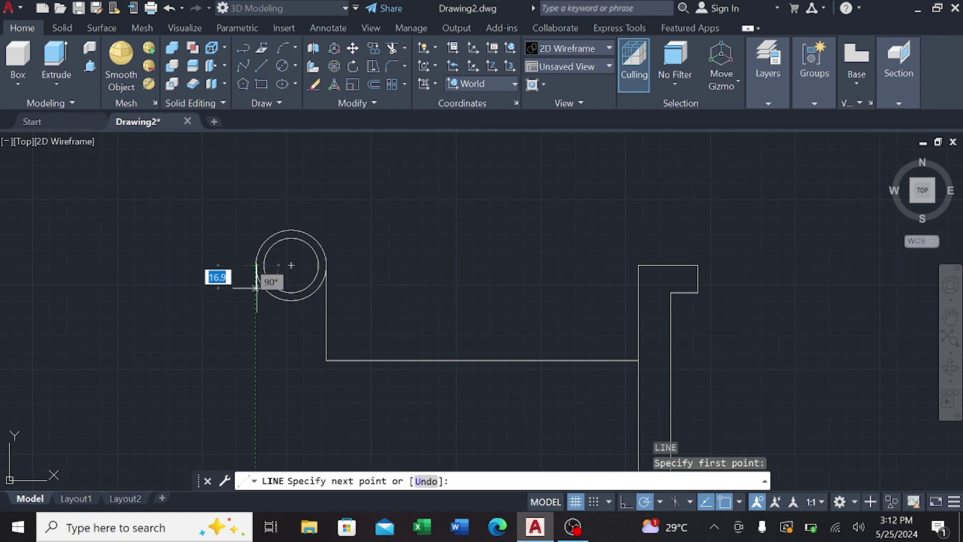
scroll(256, 288, "up", 3)
scroll(312, 254, "up", 2)
key("Escape")
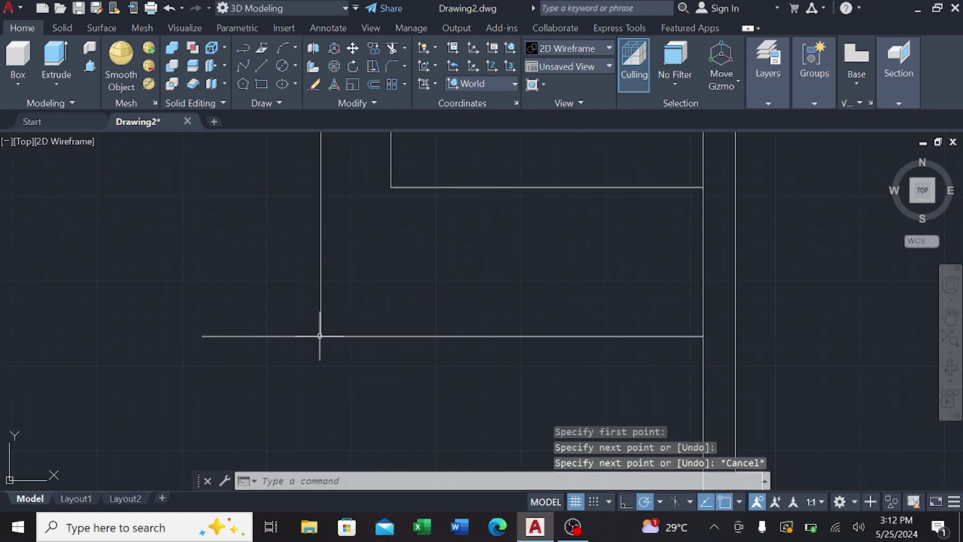
left_click(393, 49)
left_click(254, 336)
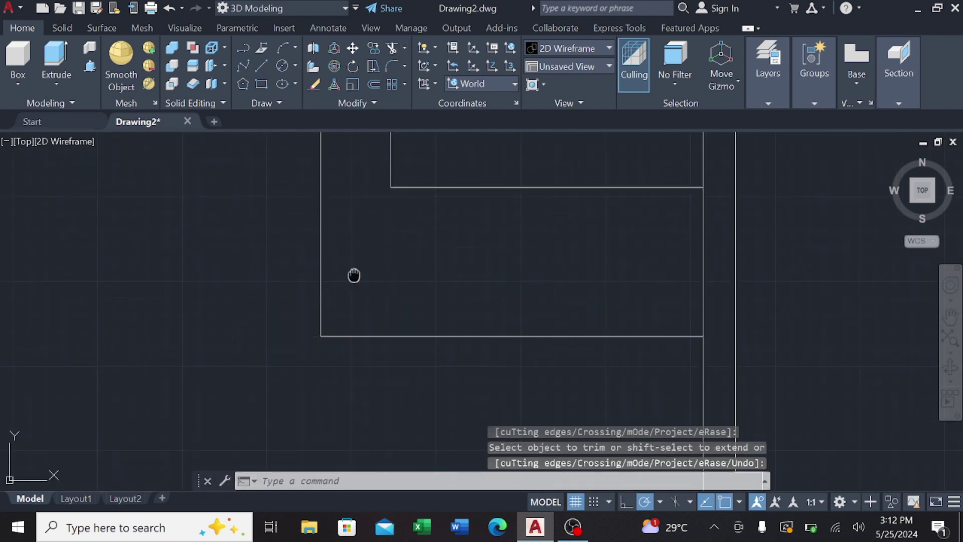
scroll(378, 223, "down", 1)
left_click(296, 66)
- Add a radius-70 circle tangent to the arm's top edge and back plate, trimmed to an arc
left_click(251, 209)
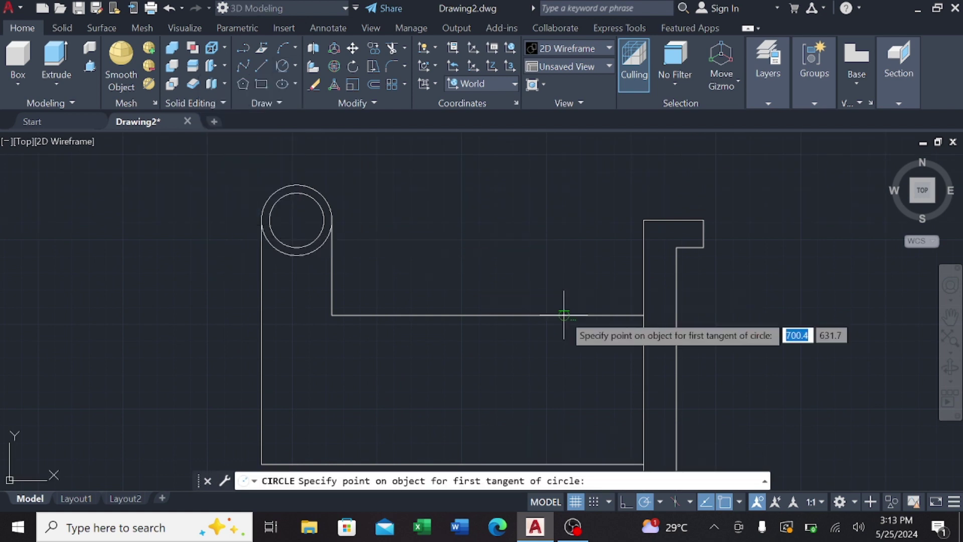
left_click(568, 315)
left_click(644, 275)
type("7")
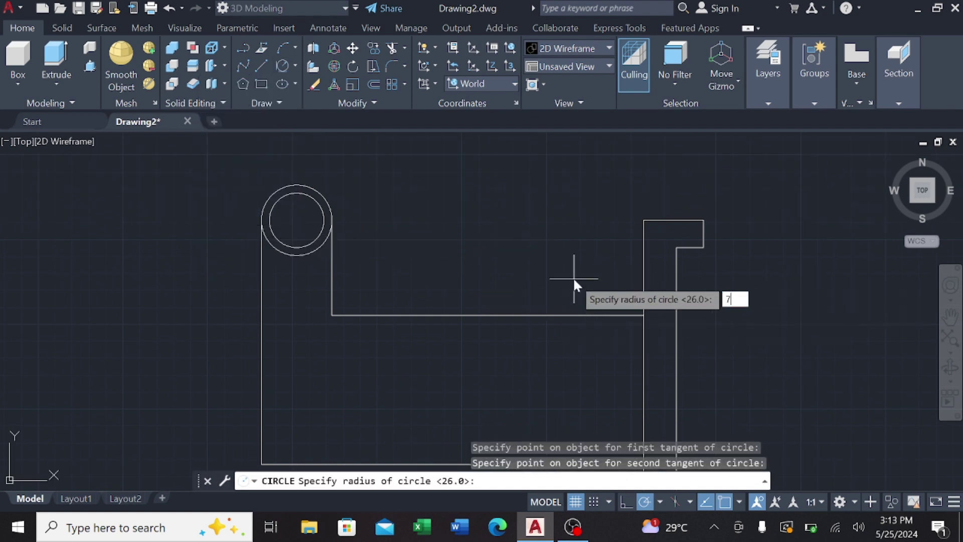
type("0")
key("Return")
scroll(580, 293, "down", 2)
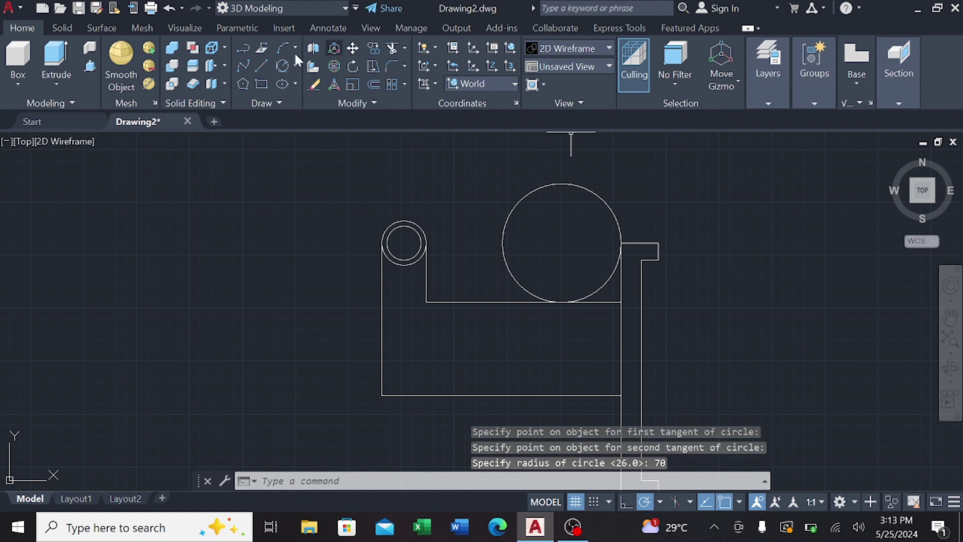
left_click(391, 49)
left_click(607, 209)
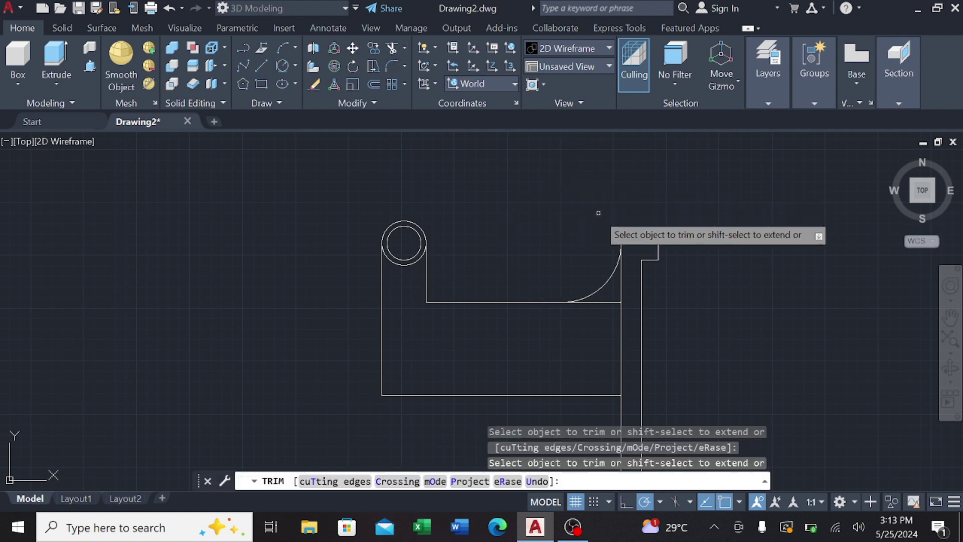
key("Return")
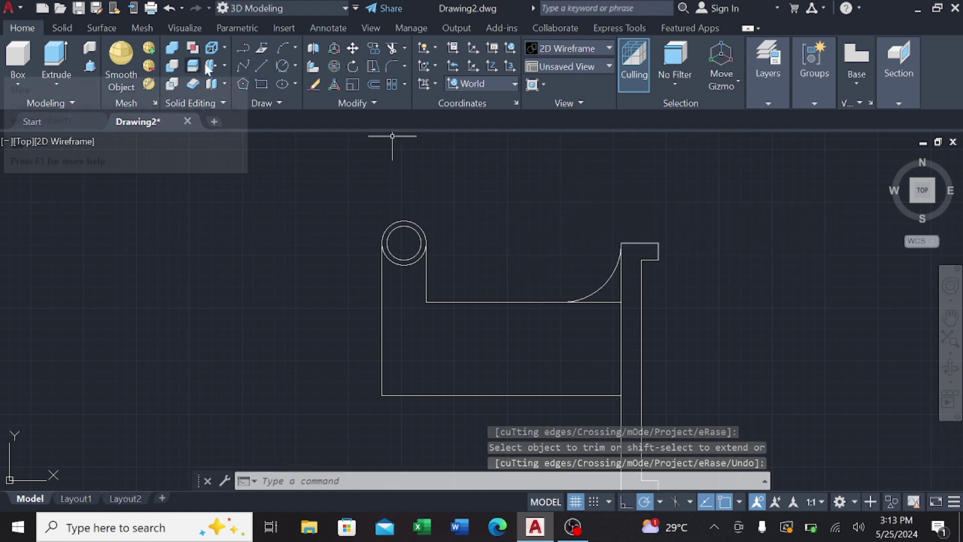
- Draw a horizontal line 12 units below the arm's top edge
left_click(261, 65)
type("1")
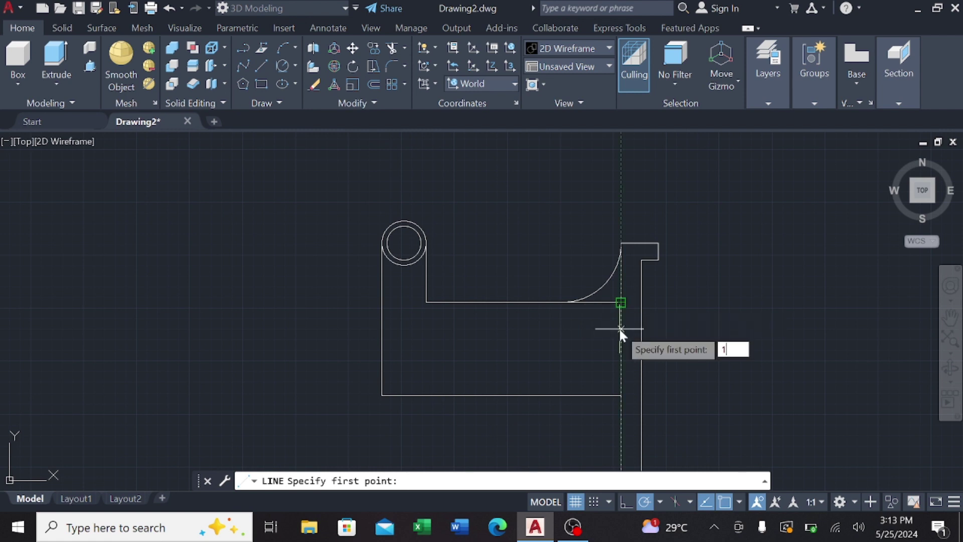
type("2")
key("Return")
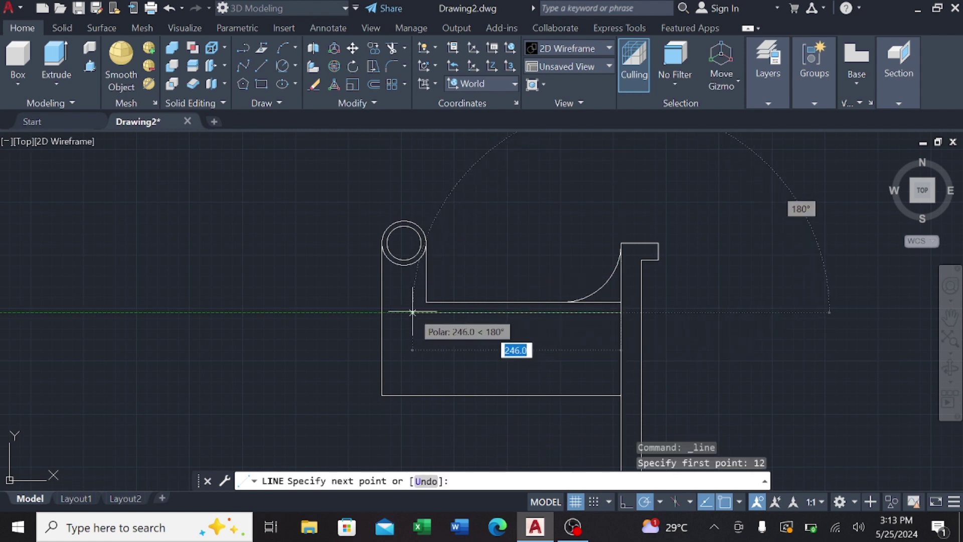
key("Escape")
- Draw a vertical line 12 units from the eye's side down to it and trim the crossing
key("Return")
scroll(424, 317, "up", 4)
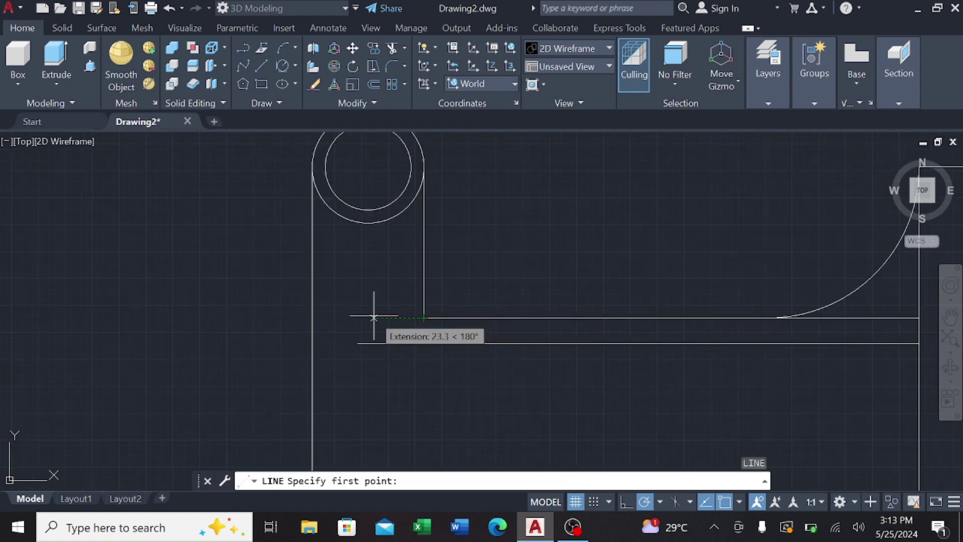
type("12")
key("Return")
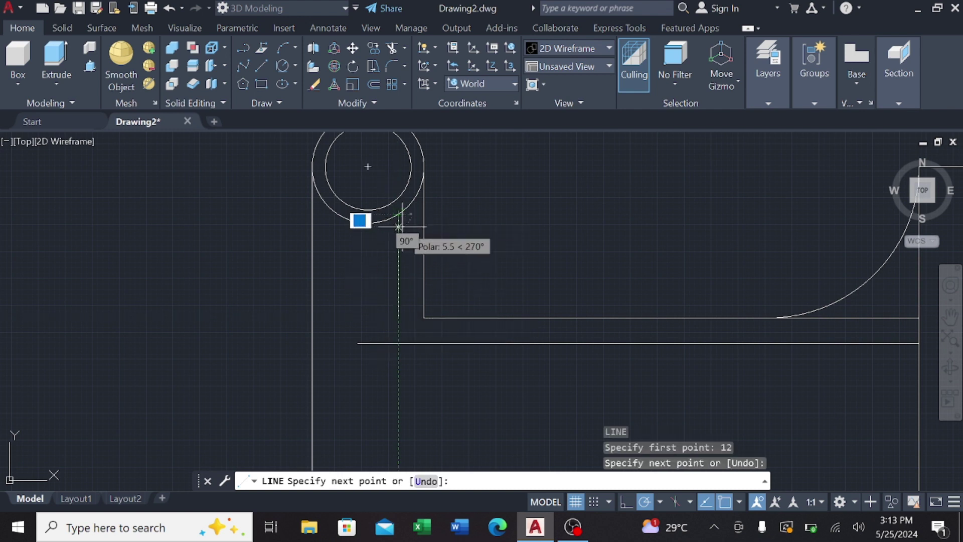
left_click(399, 318)
key("Escape")
left_click(398, 317)
key("Escape")
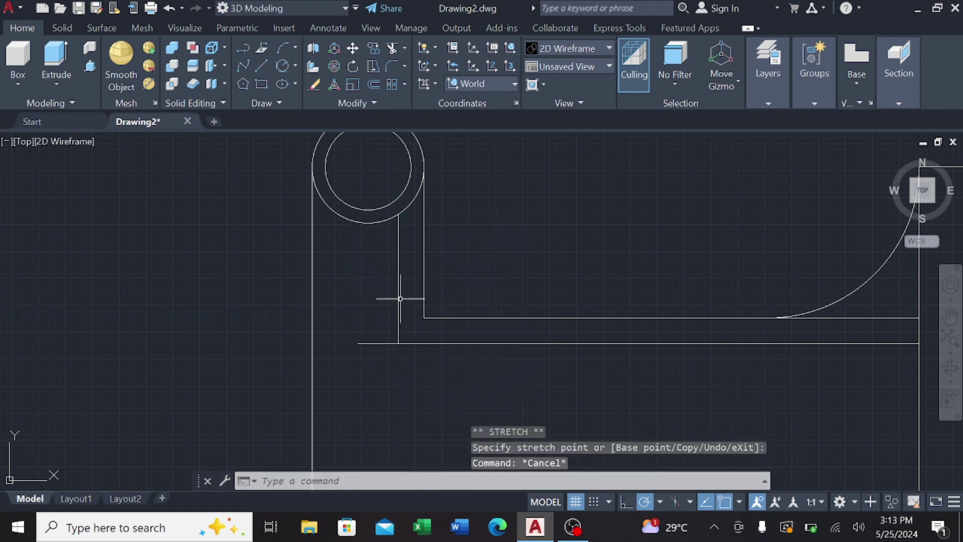
left_click(393, 49)
key("Return")
scroll(391, 291, "down", 3)
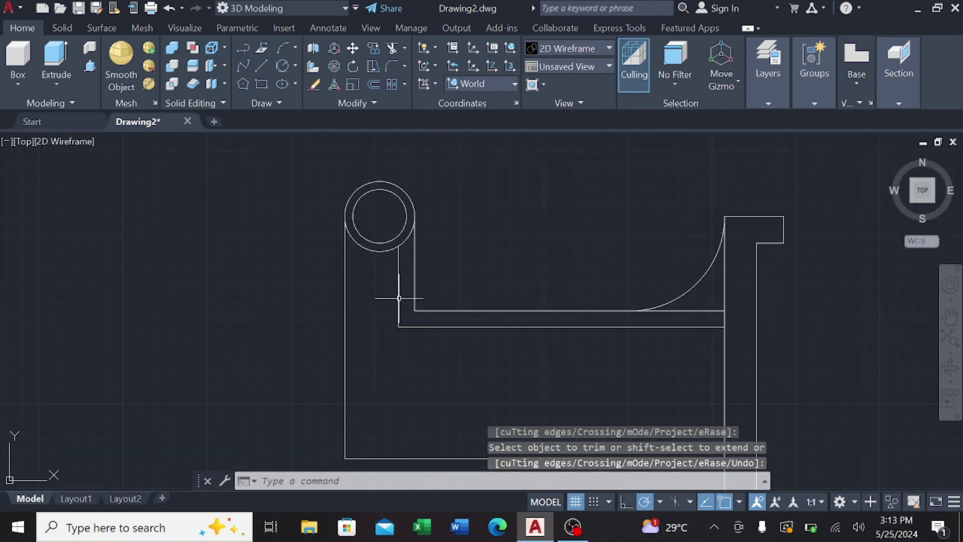
scroll(405, 170, "up", 1)
- Set the fillet radius to 12 and round the arm's inner and outer corners
left_click(391, 66)
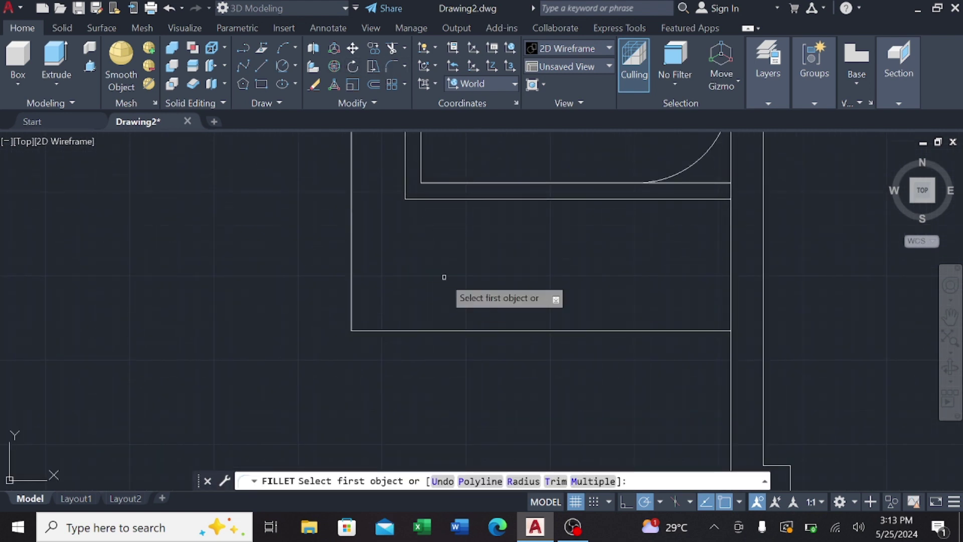
type("r")
key("Return")
type("1")
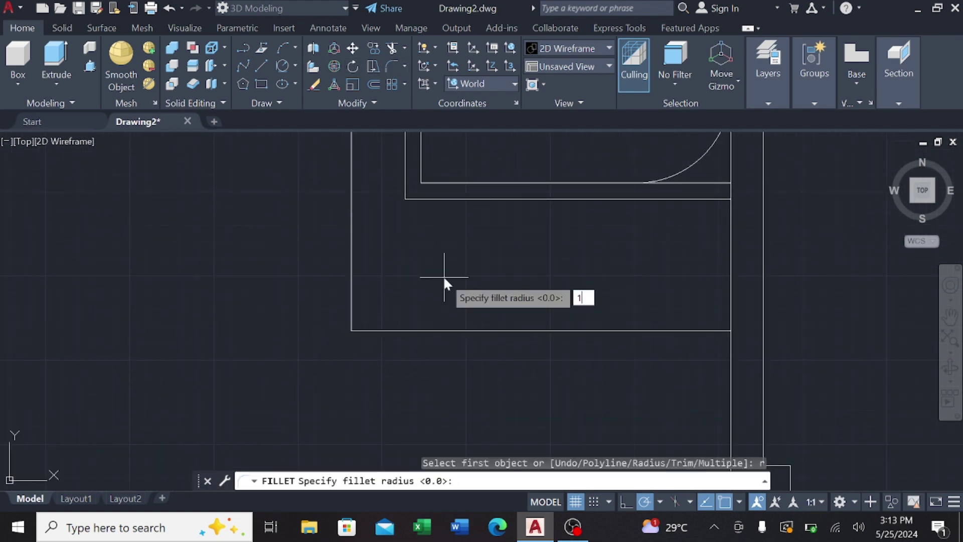
type("2")
key("Return")
scroll(467, 278, "down", 2)
scroll(376, 251, "up", 3)
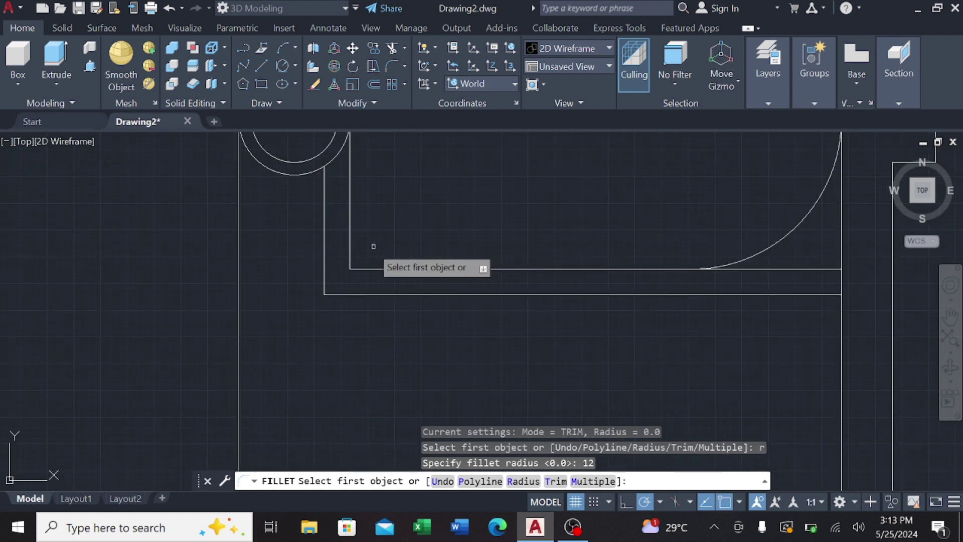
left_click(359, 268)
key("Return")
left_click(324, 253)
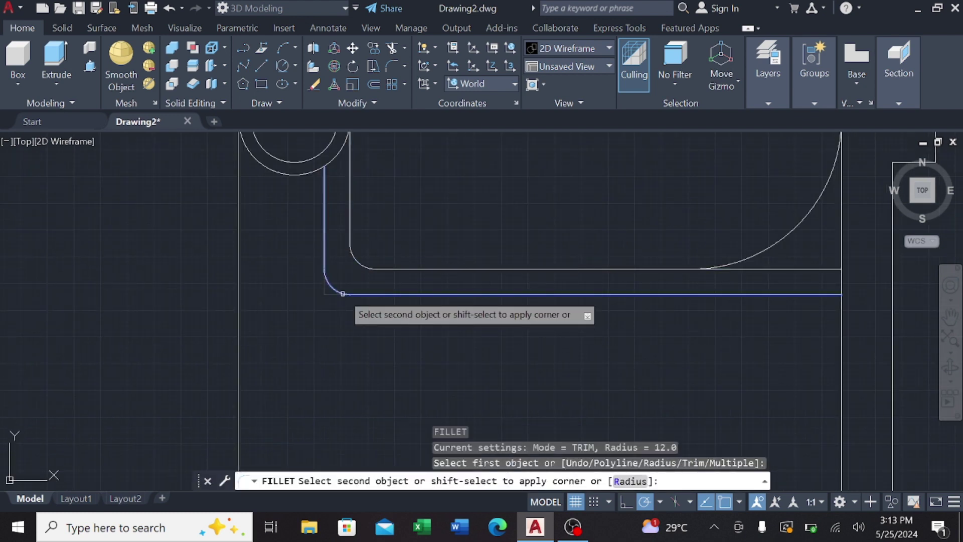
left_click(343, 294)
- Fillet the vertical line into the eye circle and round the inner right corner at radius 12
key("Return")
left_click(322, 167)
left_click(324, 196)
key("Return")
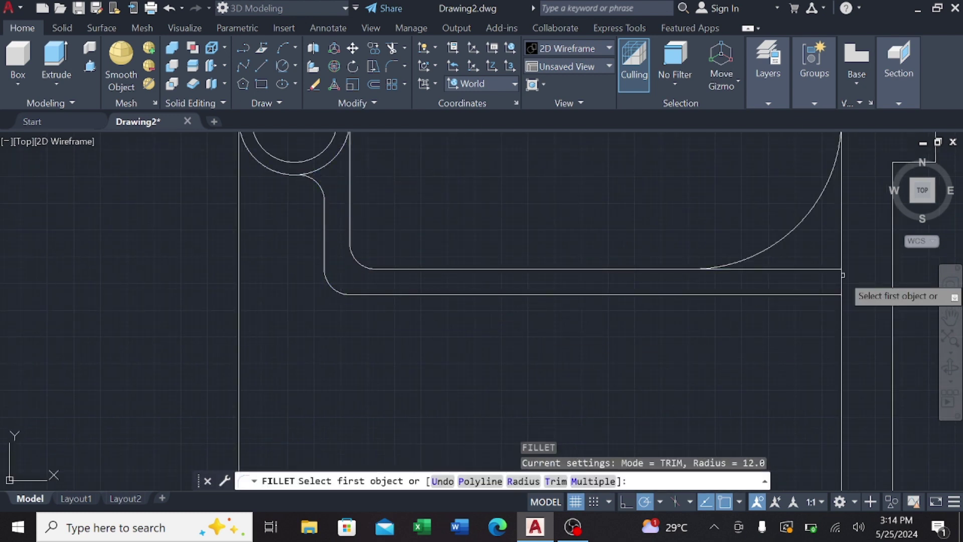
left_click(836, 269)
left_click(841, 258)
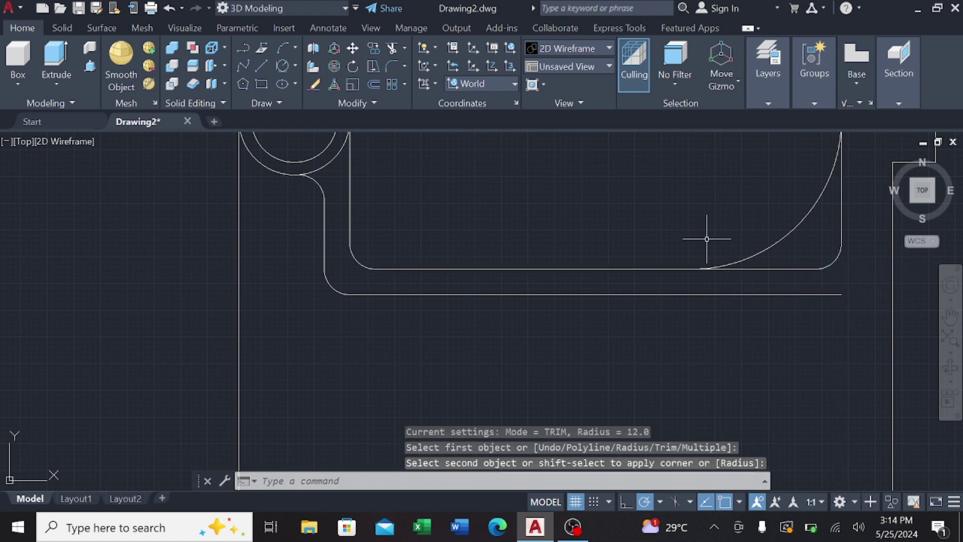
- Draw a vertical line near the back plate, cancel it and abandon a second line
type("l")
key("Return")
scroll(679, 301, "down", 3)
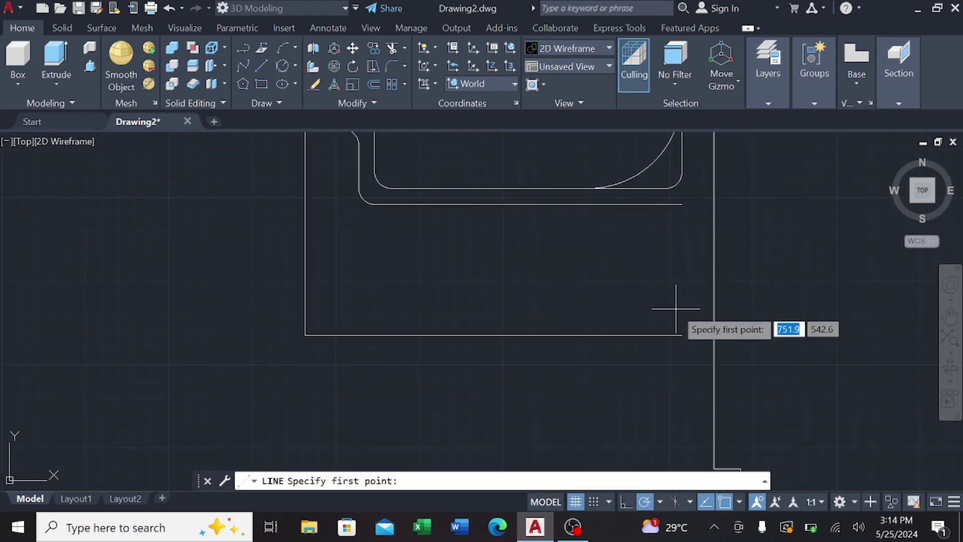
scroll(638, 286, "down", 3)
left_click(624, 273)
left_click(625, 145)
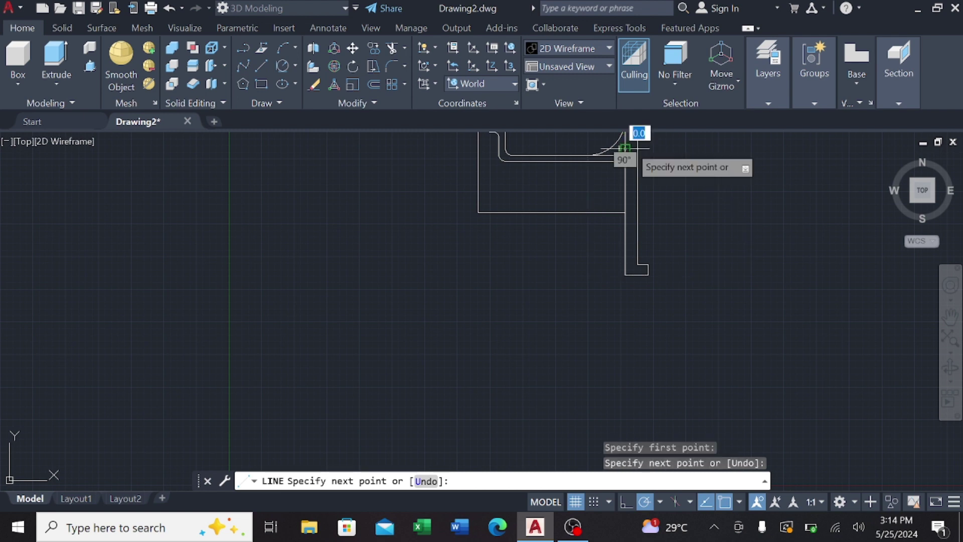
key("Escape")
middle_click_drag(630, 160, 609, 231)
scroll(609, 232, "up", 5)
type("l")
key("Return")
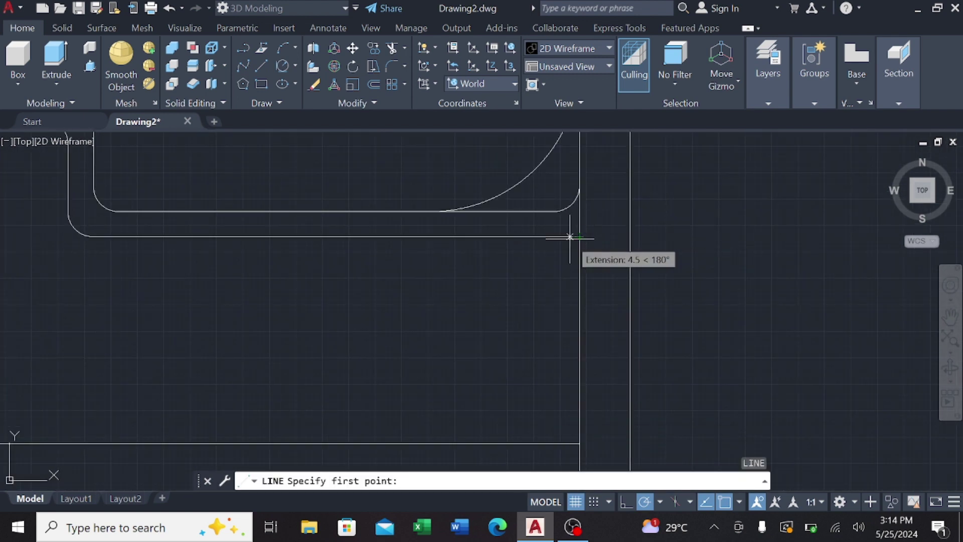
key("Escape")
- Begin a fillet on the lower horizontal edge, cancel it, and restart the fillet command
left_click(395, 65)
left_click(563, 236)
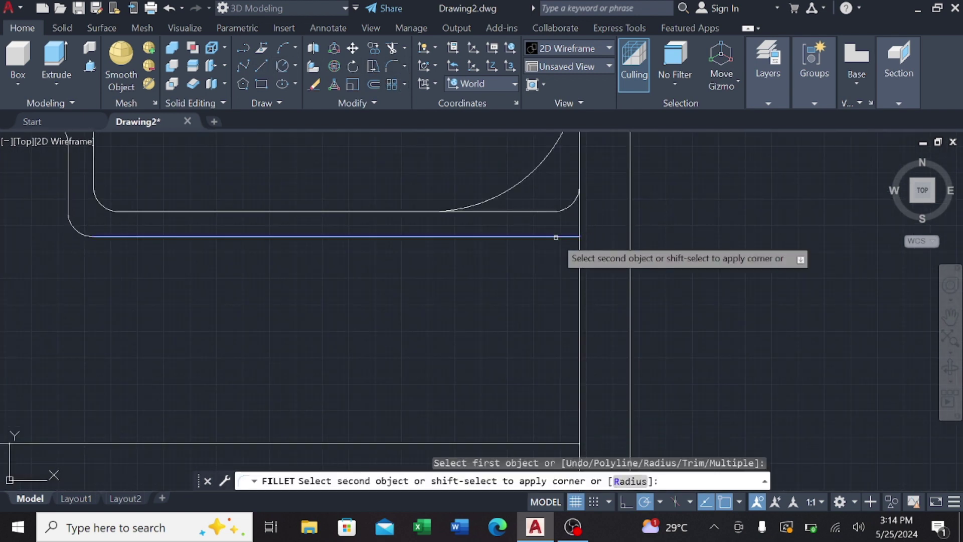
key("Escape")
scroll(596, 295, "down", 2)
key("Return")
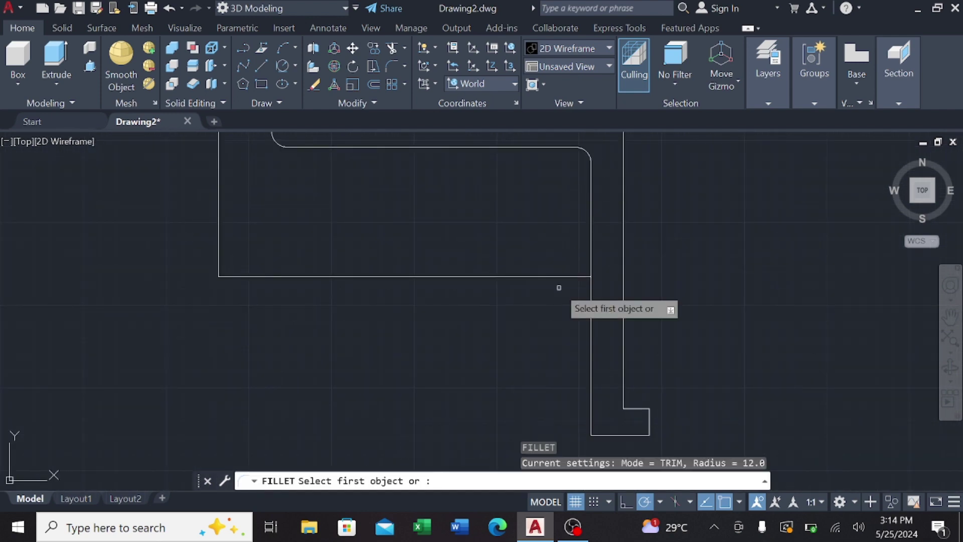
scroll(559, 286, "down", 2)
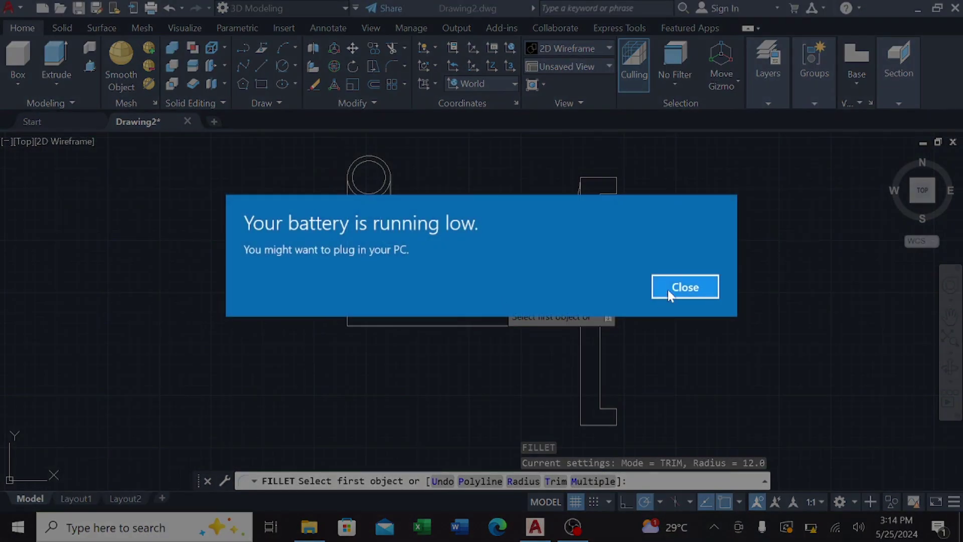
- Dismiss the battery alert, then fillet the lower-edge/plate and bottom-left corners at radius 70
left_click(668, 290)
type("r")
key("Return")
type("70")
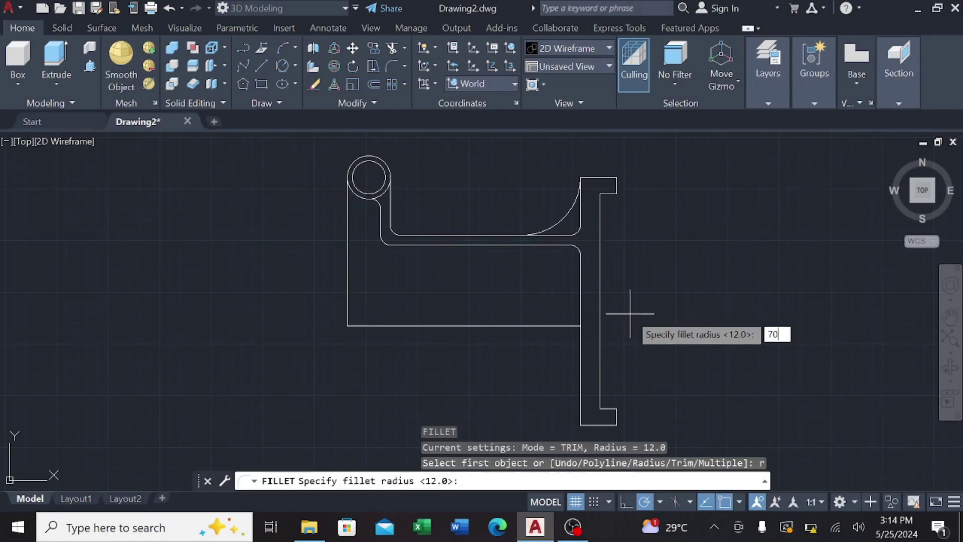
key("Return")
left_click(581, 337)
left_click(517, 325)
key("Return")
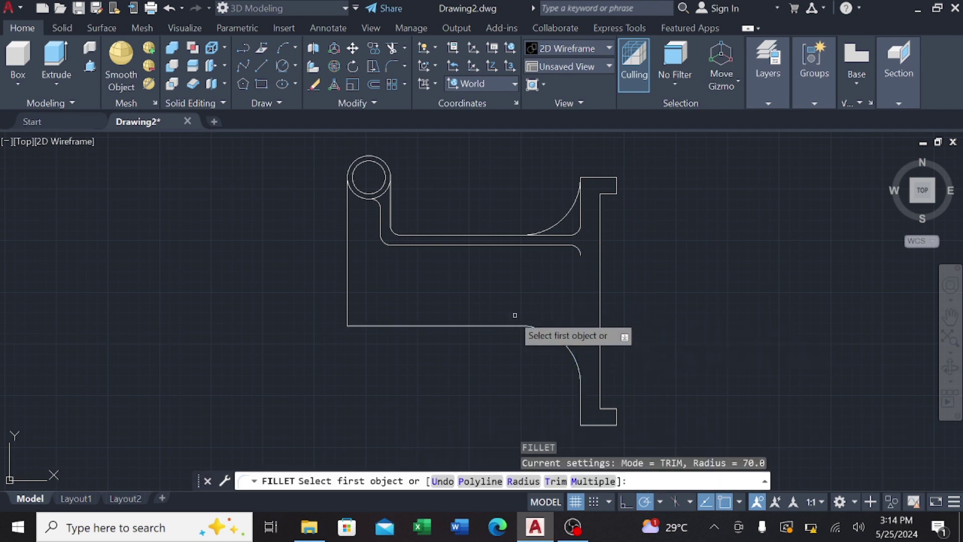
left_click(347, 296)
left_click(370, 327)
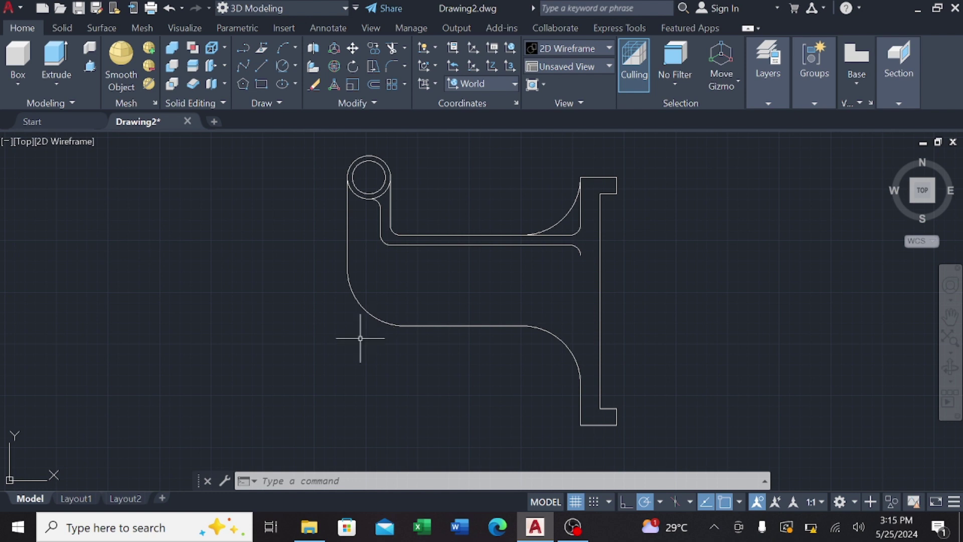
- Draw the vertical closing line along the back plate between the arcs, plus a short second line
left_click(261, 66)
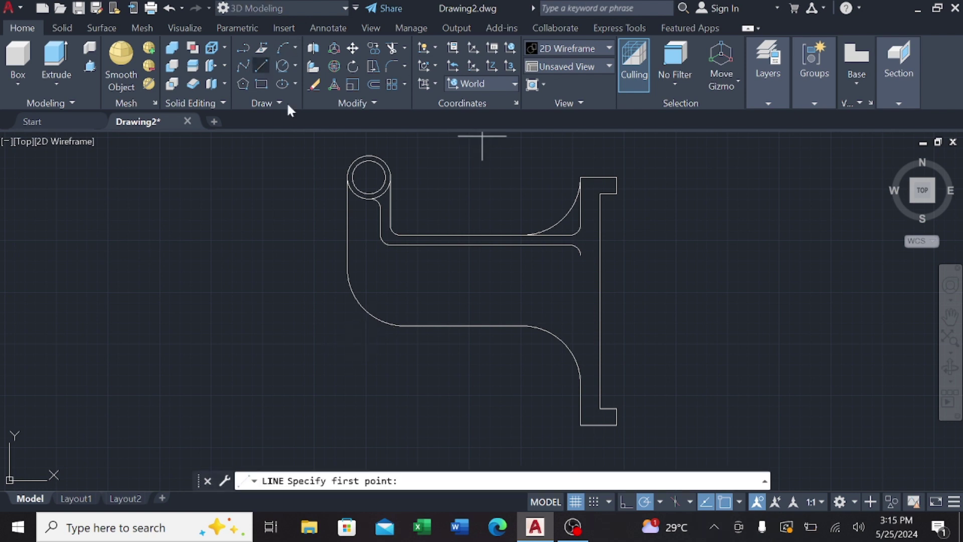
left_click(580, 384)
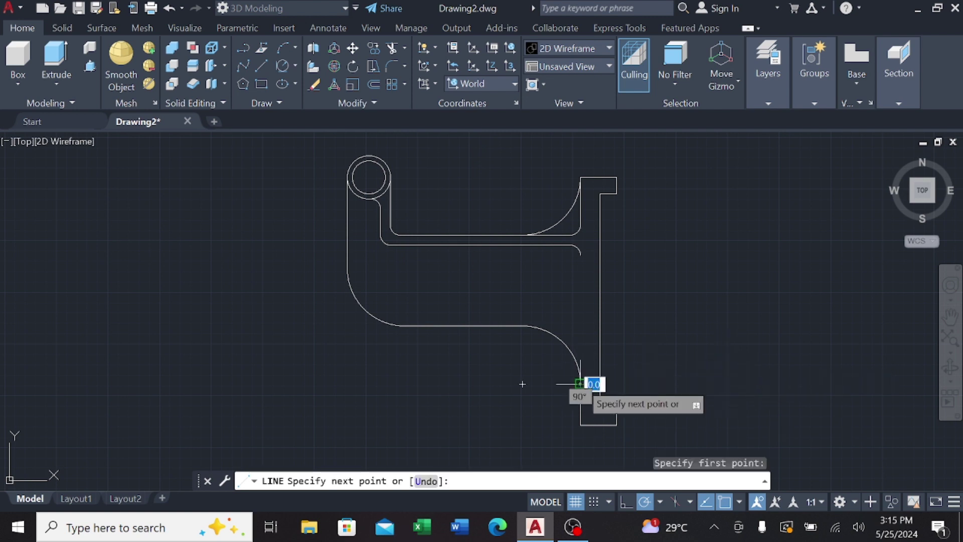
left_click(580, 255)
key("Escape")
scroll(439, 228, "up", 4)
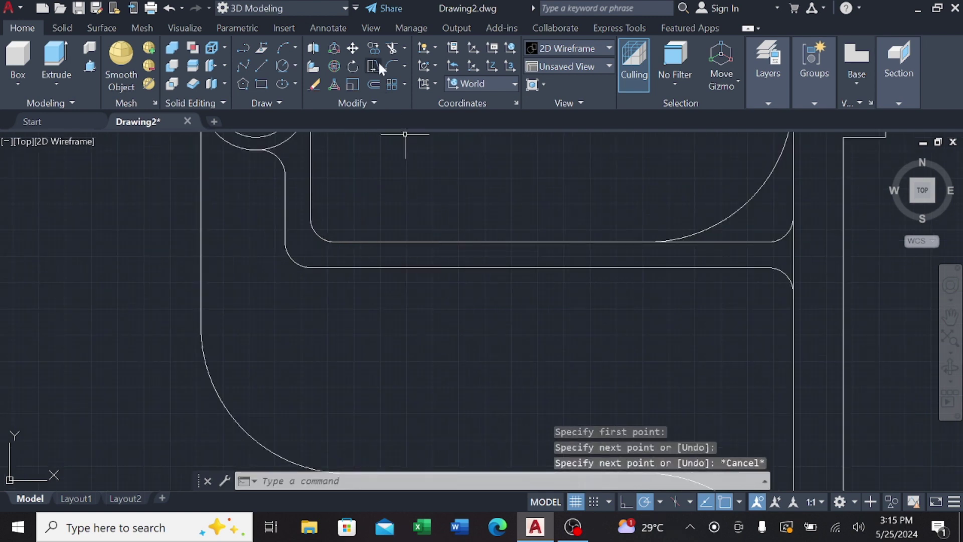
left_click(257, 68)
left_click(311, 216)
left_click(310, 261)
key("Escape")
scroll(332, 359, "down", 4)
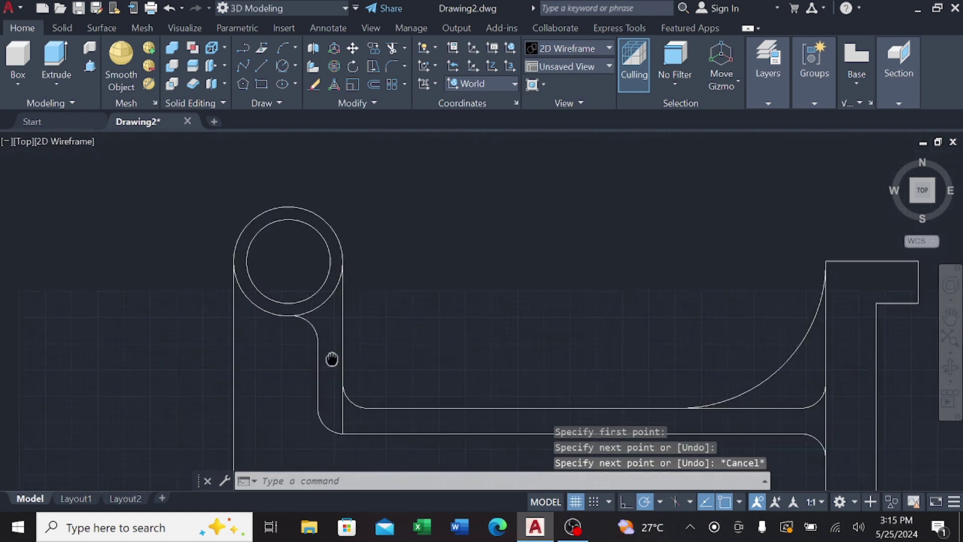
middle_click_drag(331, 360, 337, 349)
- Trim the leftover overlapping edges and re-centre the bracket outline
left_click(389, 50)
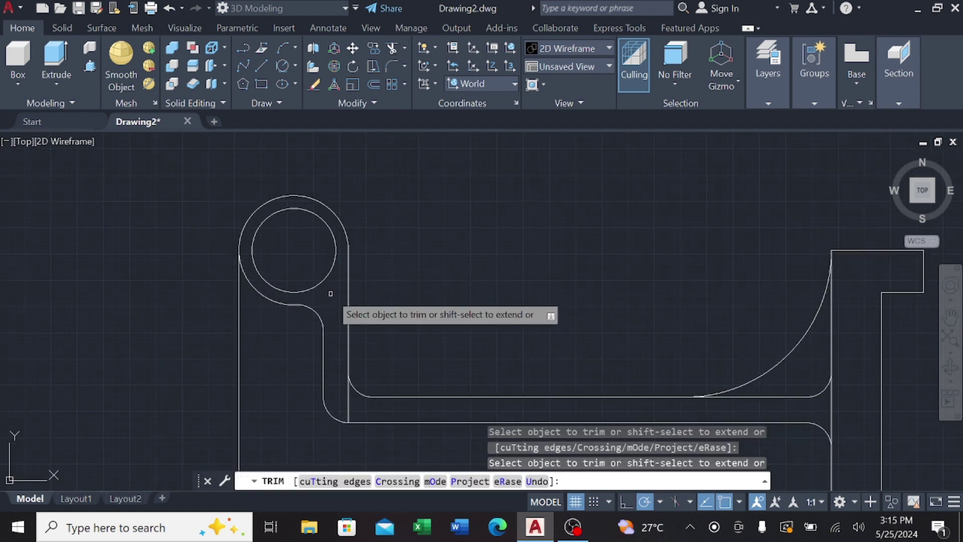
key("Return")
scroll(379, 361, "down", 3)
scroll(527, 205, "down", 2)
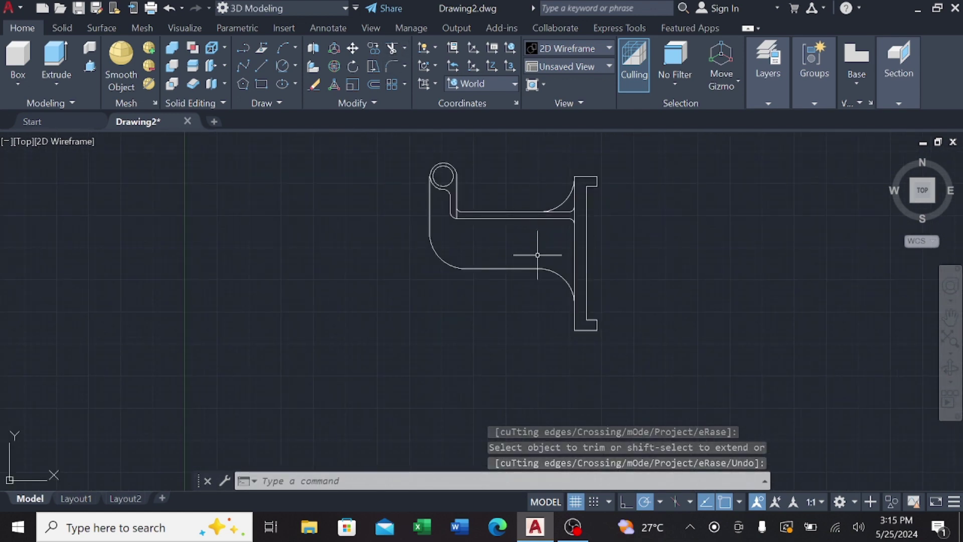
scroll(538, 255, "up", 2)
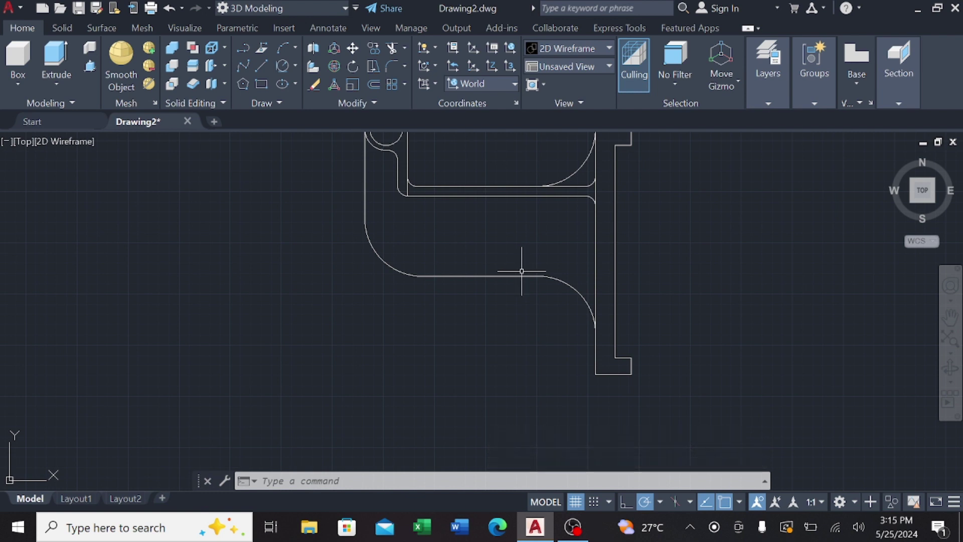
middle_click_drag(539, 258, 513, 298)
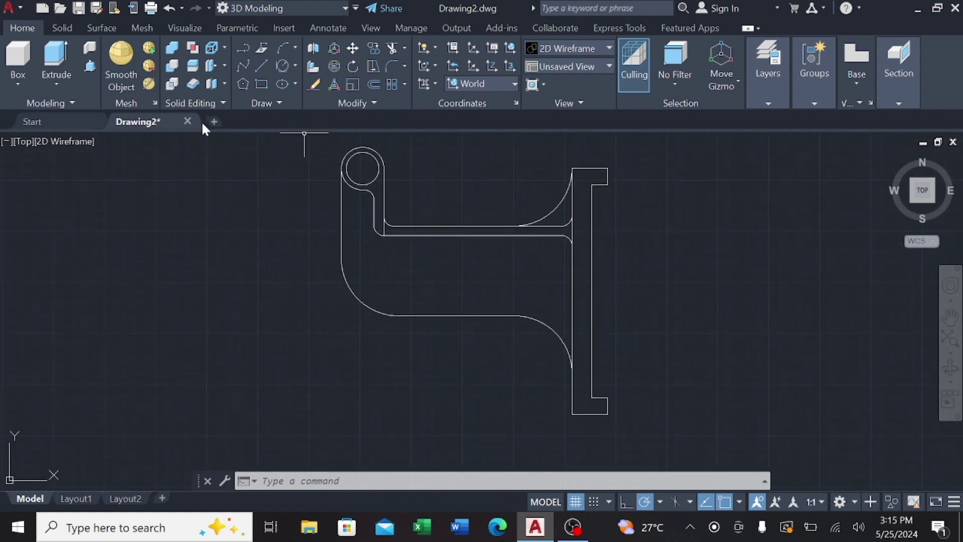
left_click(22, 141)
- Switch to SW Isometric and press-pull the curved gusset areas to 12/2
left_click(72, 266)
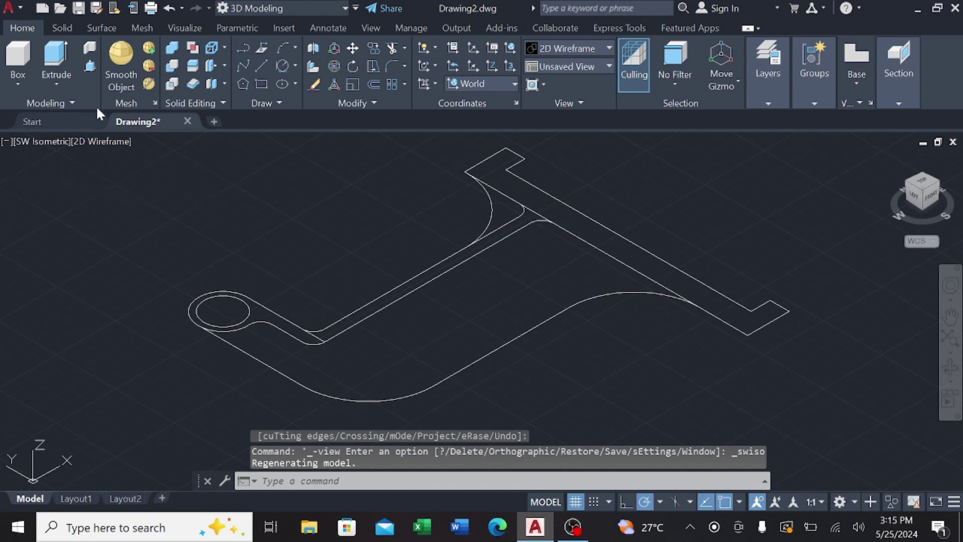
left_click(89, 66)
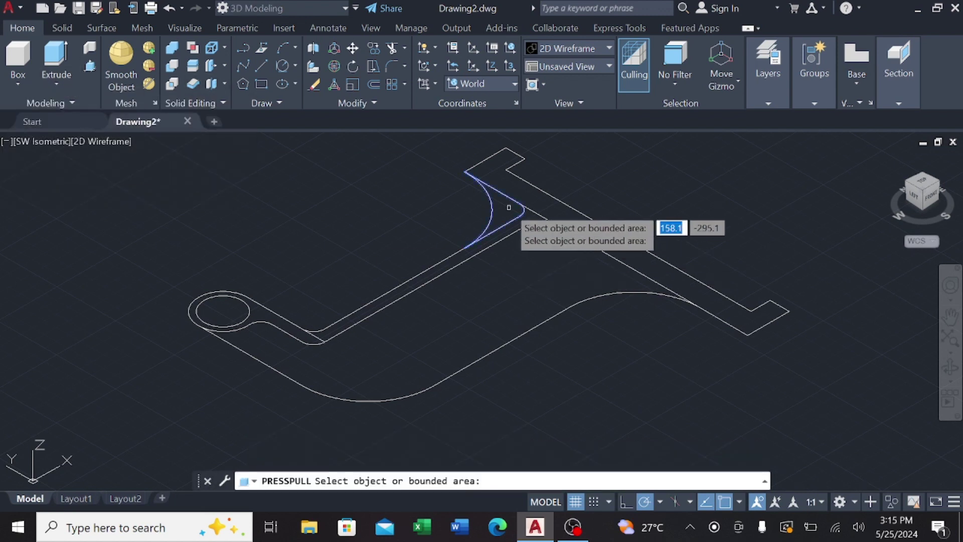
left_click(509, 207)
type("12")
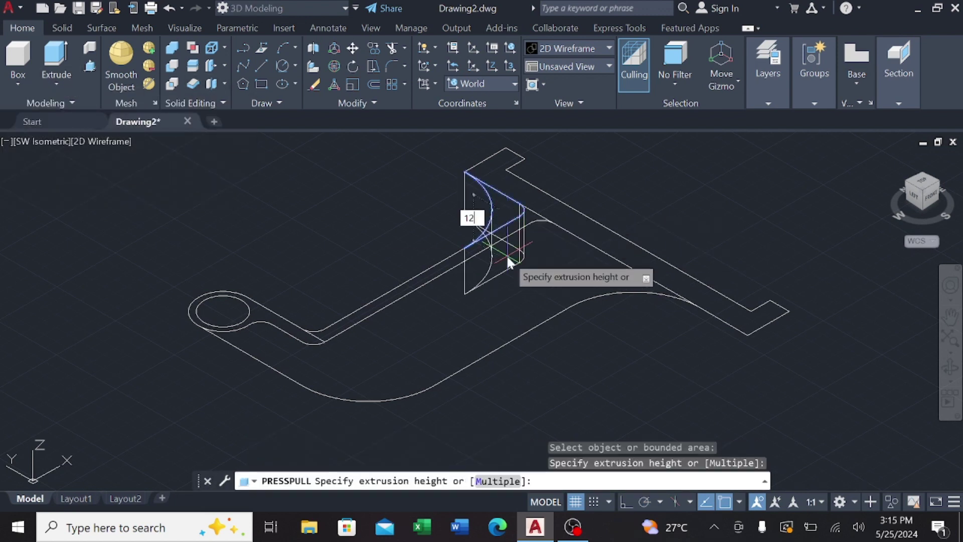
type("/2")
key("Return")
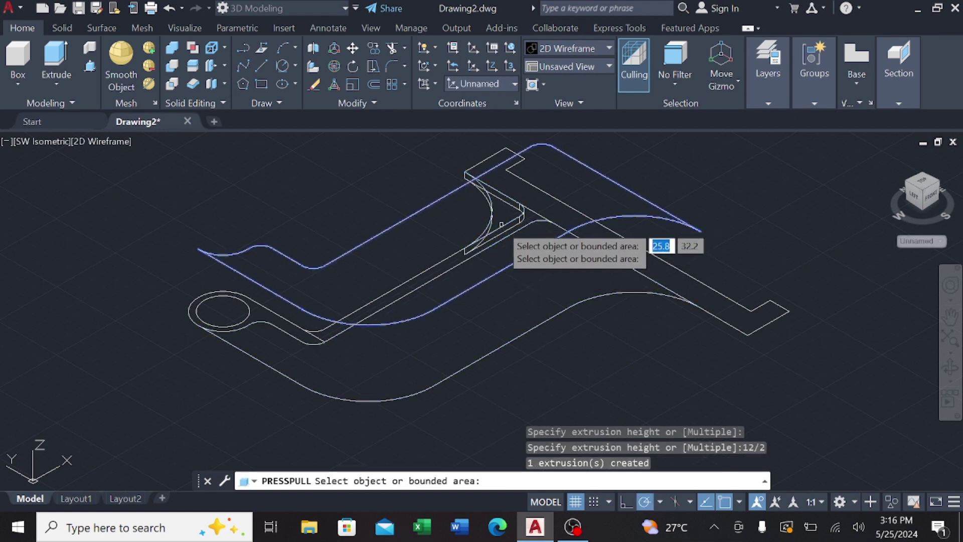
left_click(521, 182)
type("12/2")
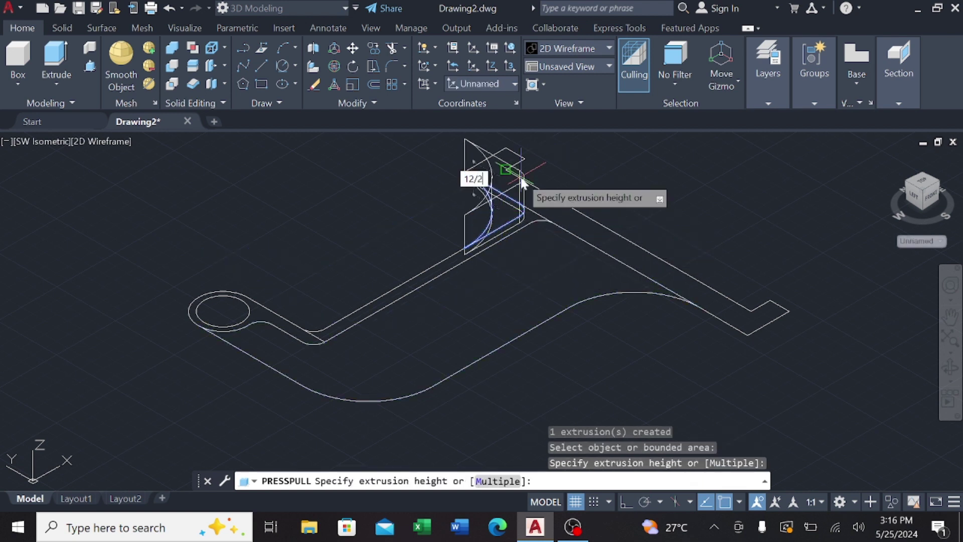
key("Return")
- Press-pull the eye's round end and the arm profile to 76/2
left_click(261, 330)
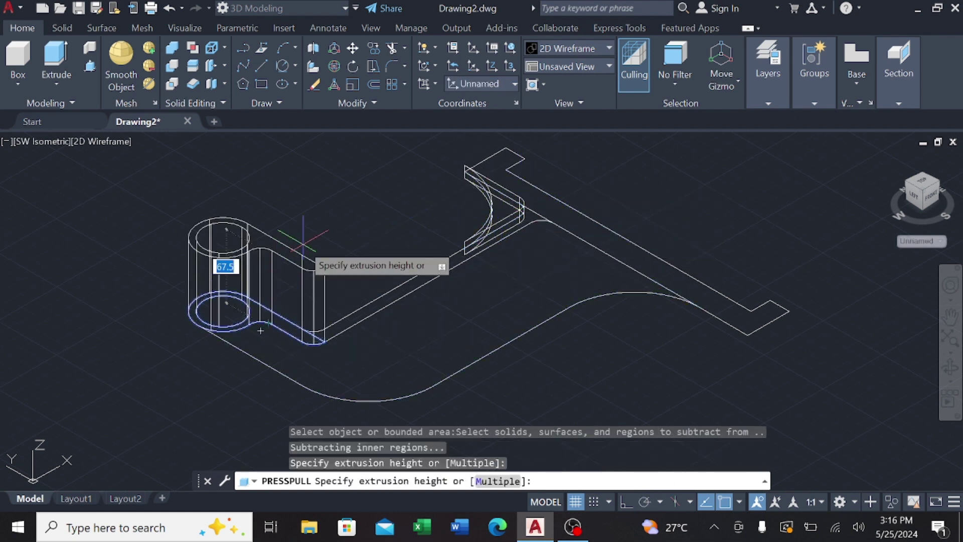
type("76/")
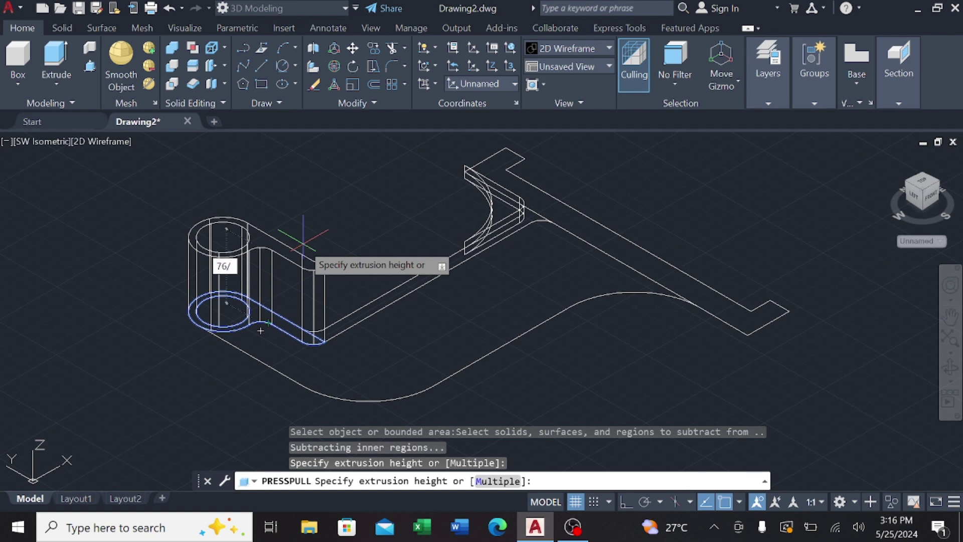
type("2")
key("Return")
left_click(290, 329)
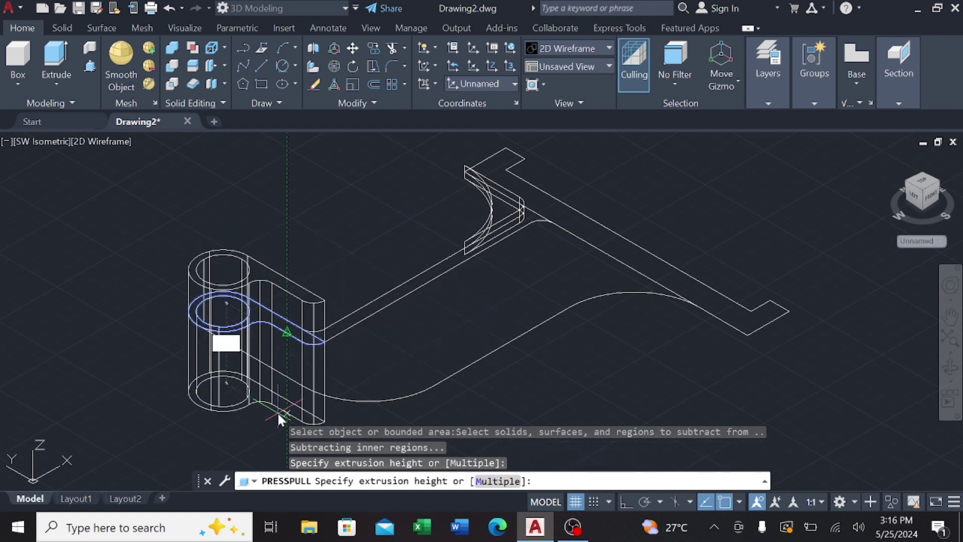
type("76/2")
key("Return")
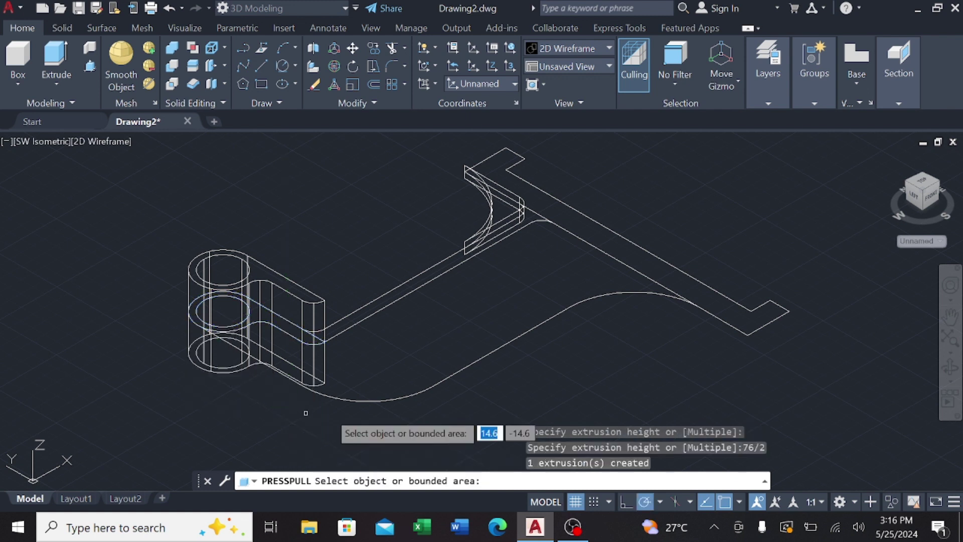
- Press-pull the S-shaped arm's bounded areas to 12/2
left_click(388, 387)
type("12/")
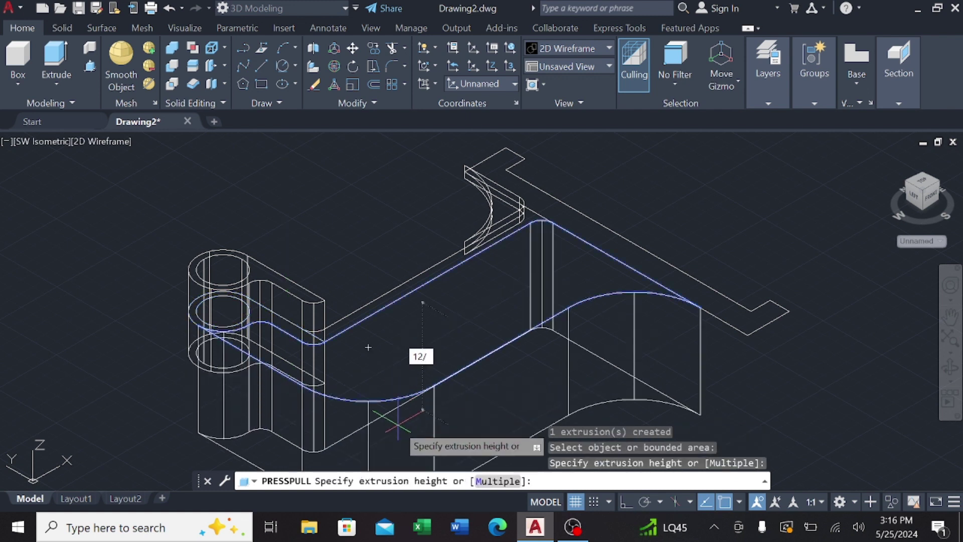
type("2")
key("Return")
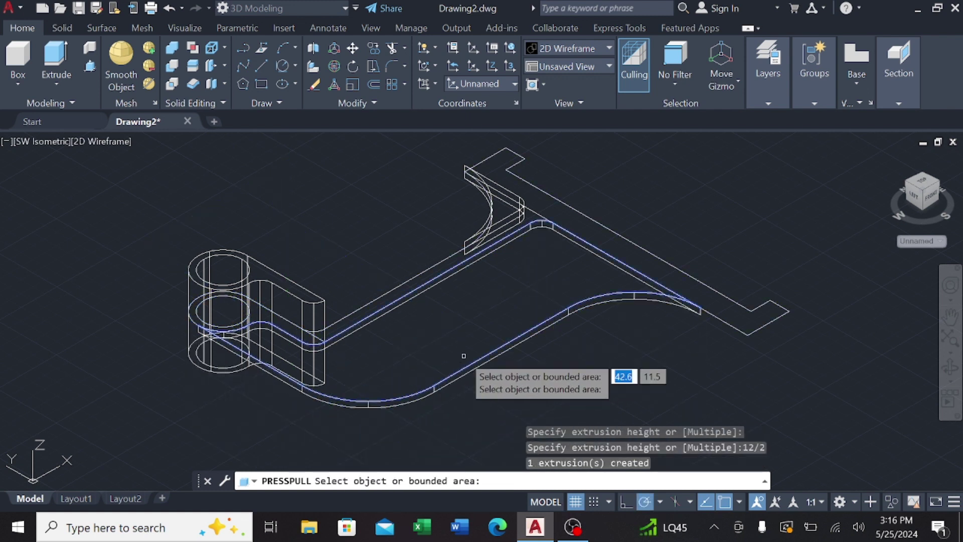
left_click(462, 356)
type("12/2")
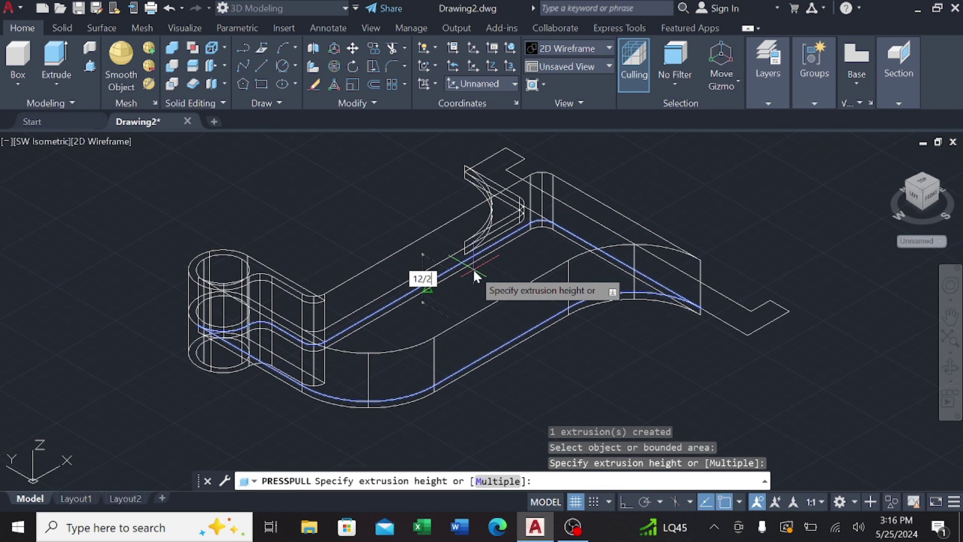
key("Return")
- Press-pull the two long strips along the arm to 100/2
left_click(395, 298)
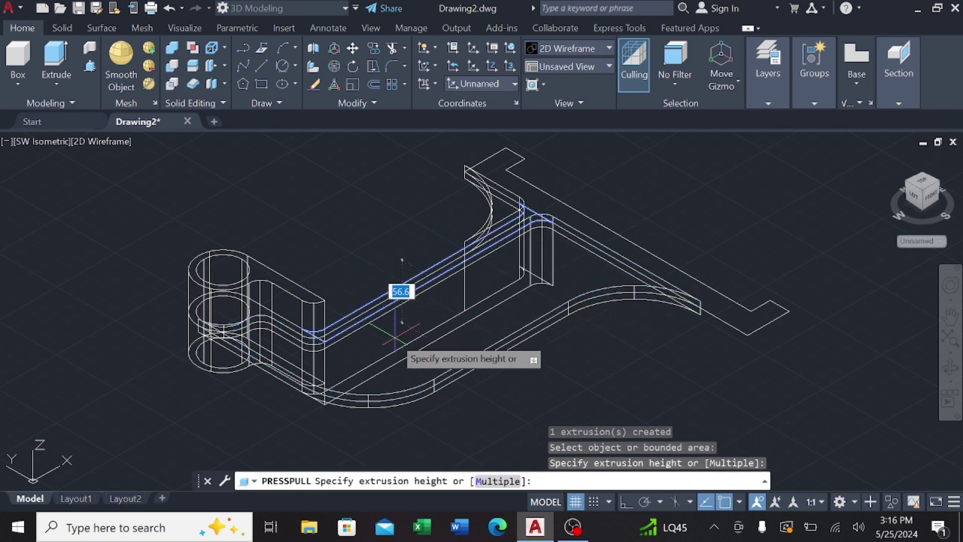
type("00")
type("/2")
key("Return")
left_click(394, 294)
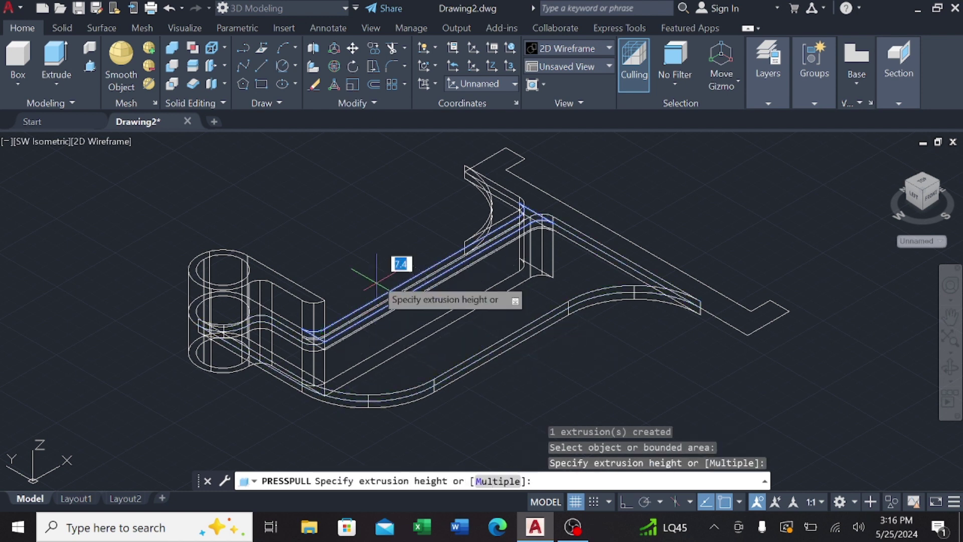
type("100/")
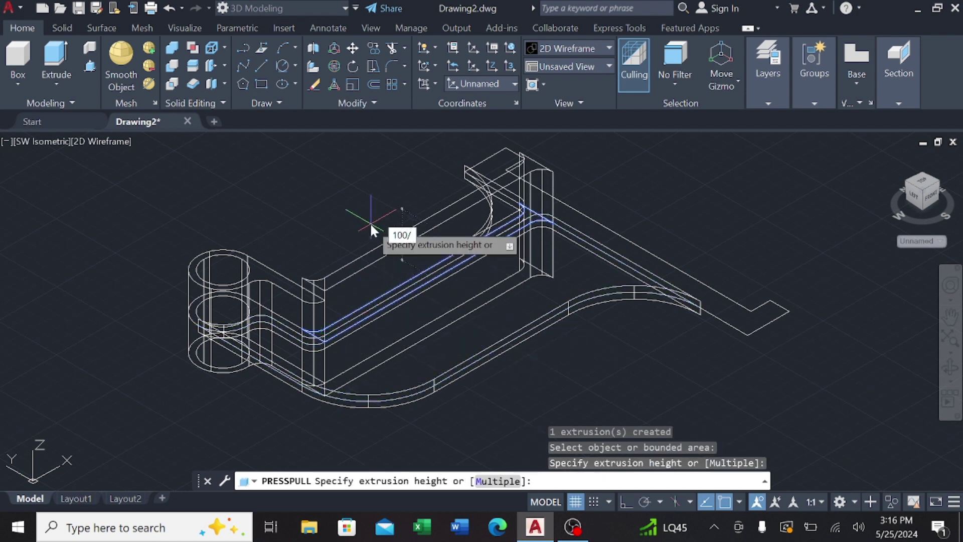
type("2")
key("Return")
- Press-pull the back plate areas to 100/2
left_click(616, 263)
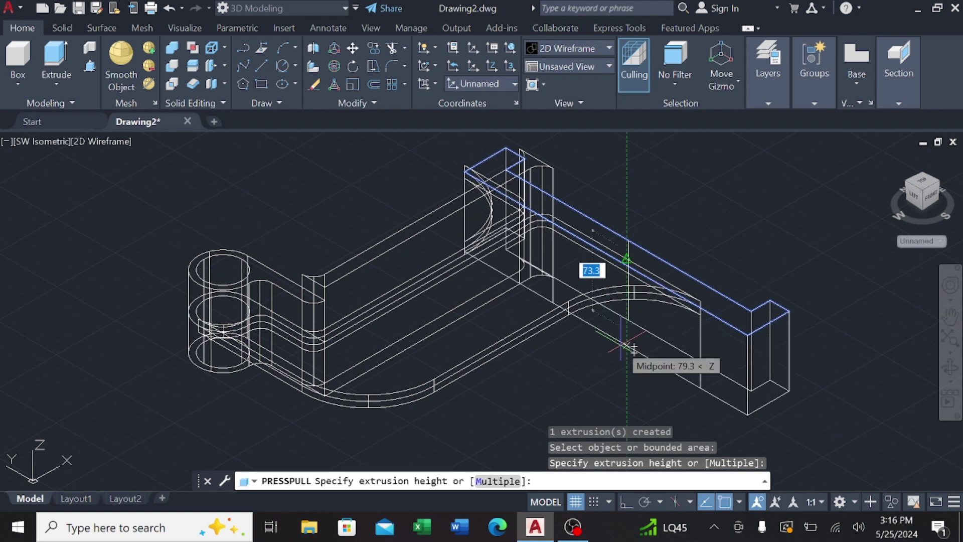
type("/2")
key("Return")
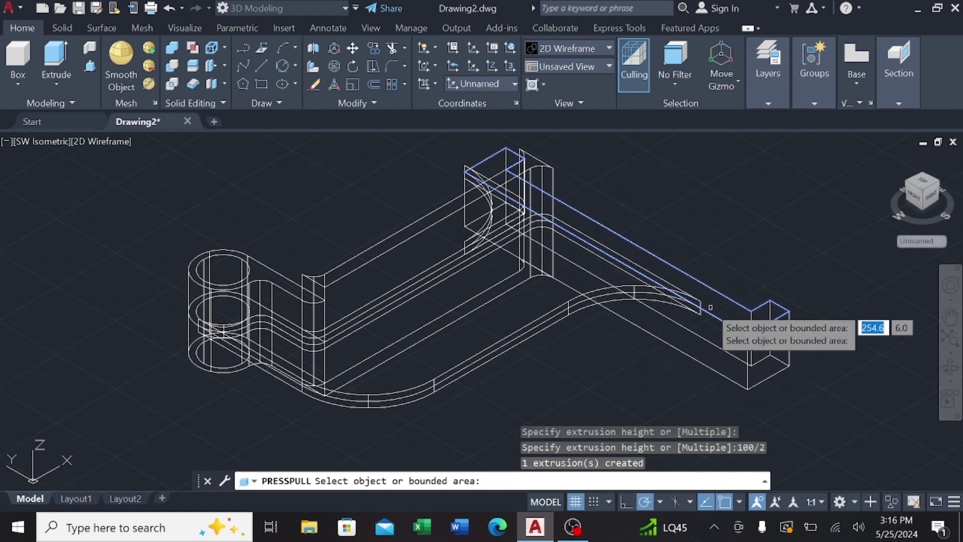
left_click(738, 314)
type("/")
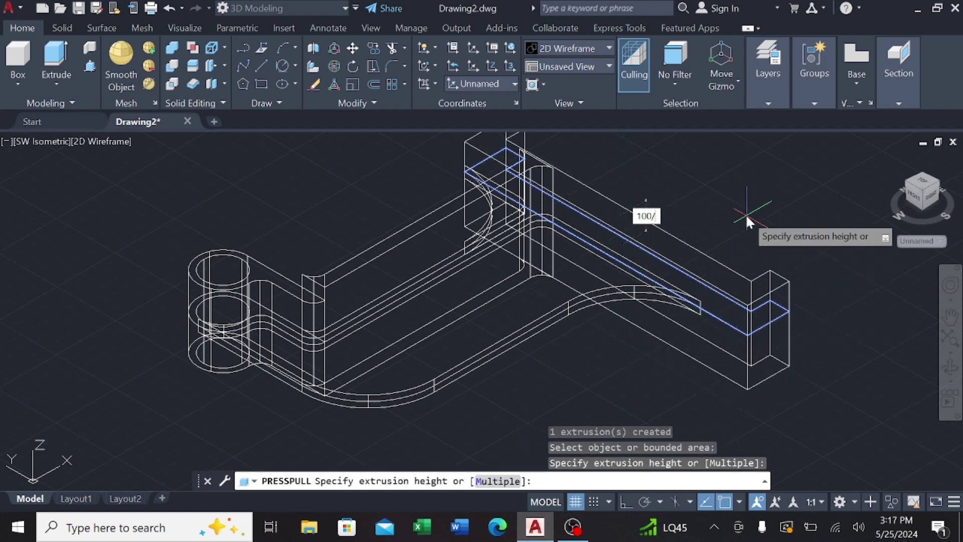
type("2")
key("Return")
key("Return")
- Shade the model in Conceptual style, select it all, then cancel a started 3D rotation
left_click(123, 152)
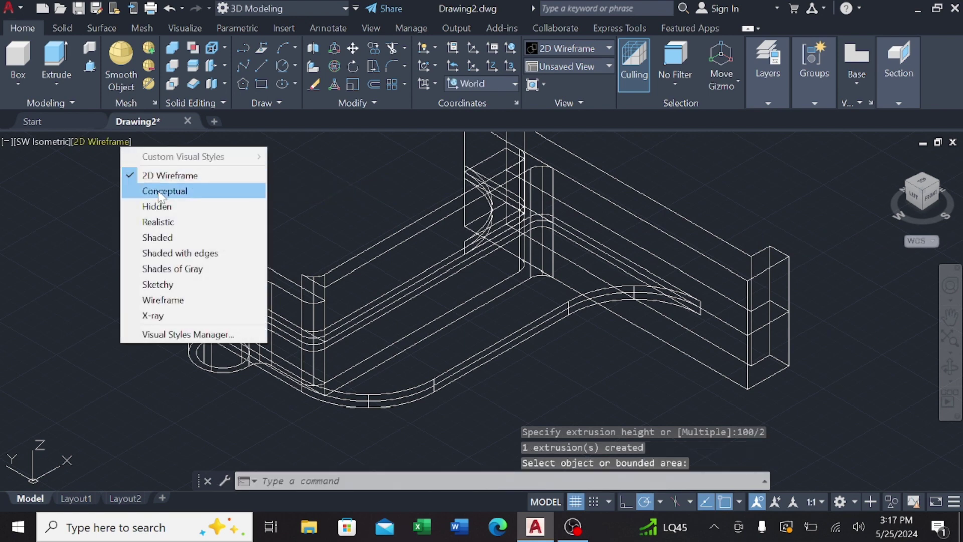
left_click(158, 189)
scroll(456, 302, "down", 3)
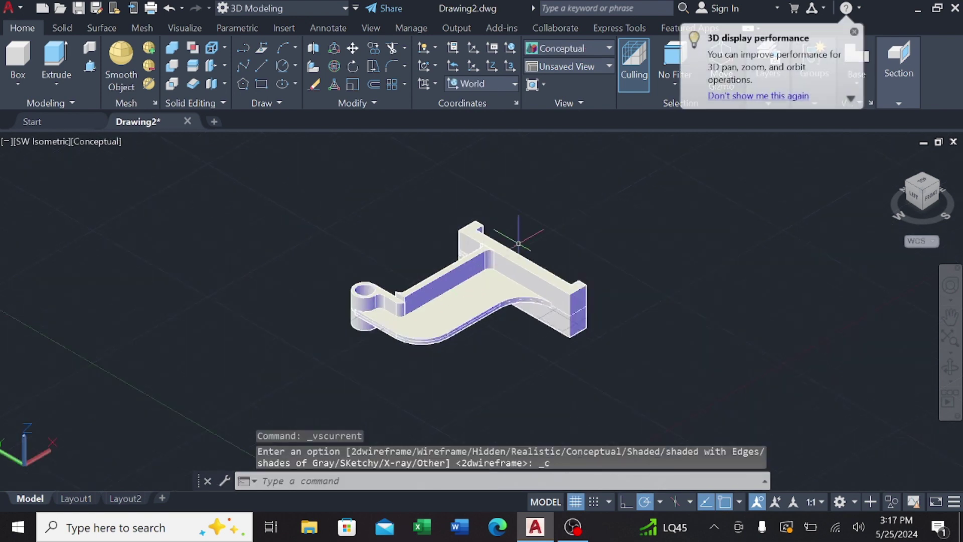
left_click(591, 215)
key("Escape")
left_click(635, 209)
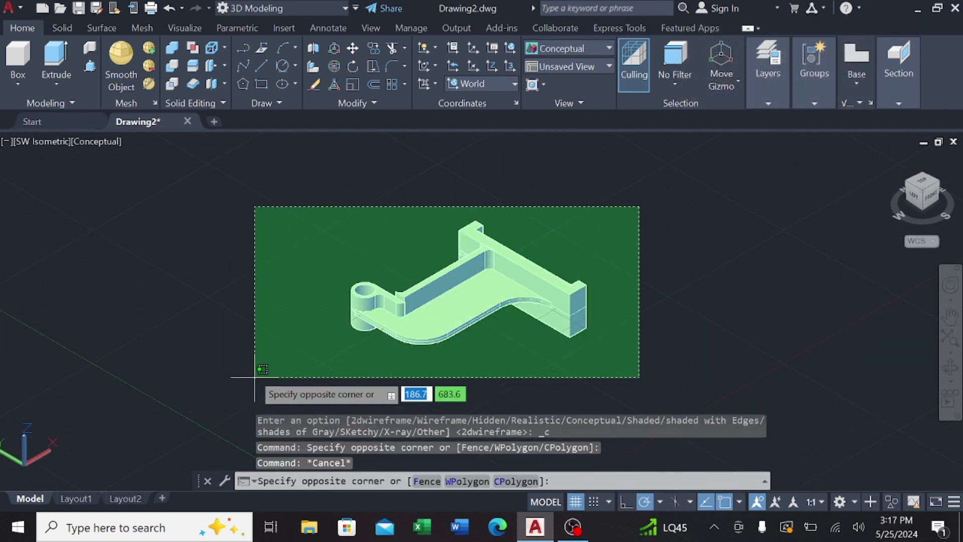
left_click(253, 399)
left_click(334, 65)
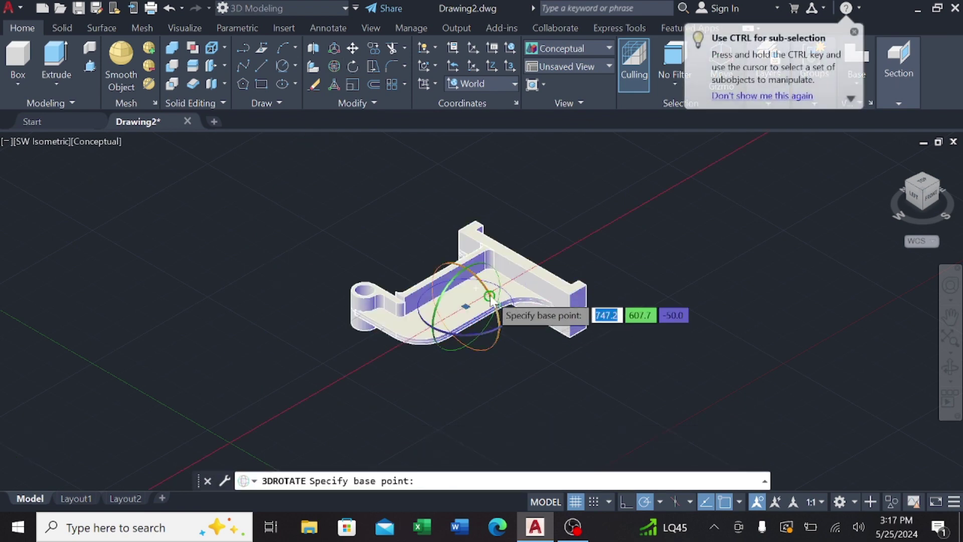
left_click(496, 307)
key("Escape")
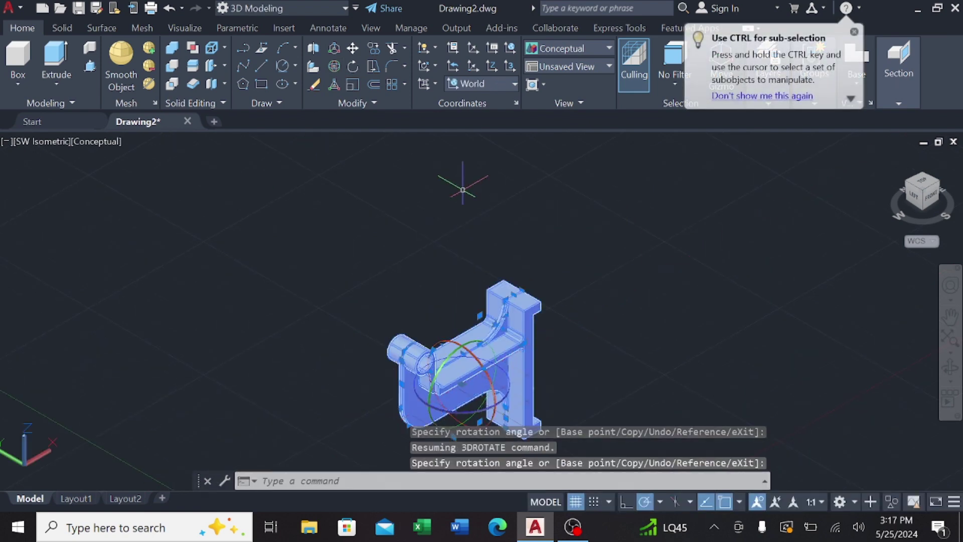
scroll(469, 301, "up", 3)
- Move the shallow tray solid 500 units away from the bracket
left_click(469, 301)
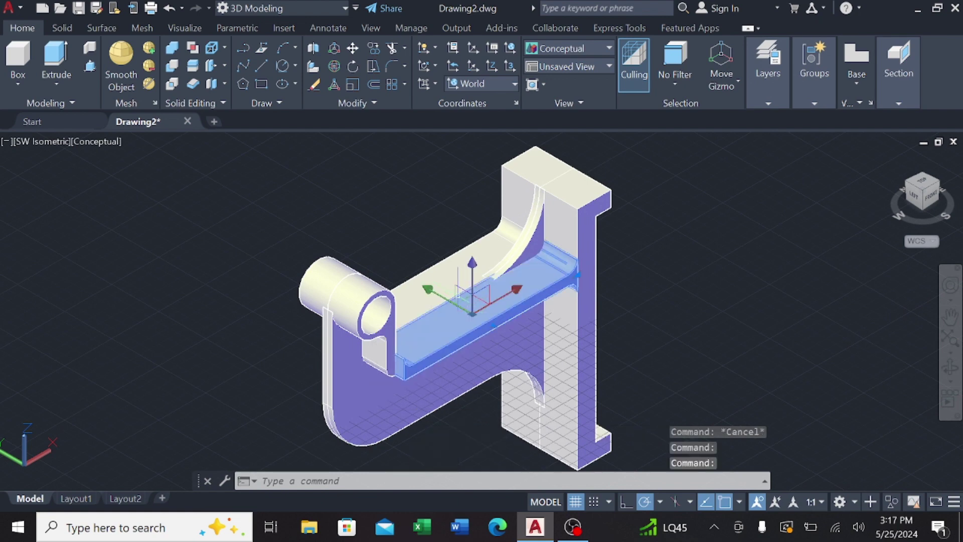
key("Escape")
left_click(417, 294)
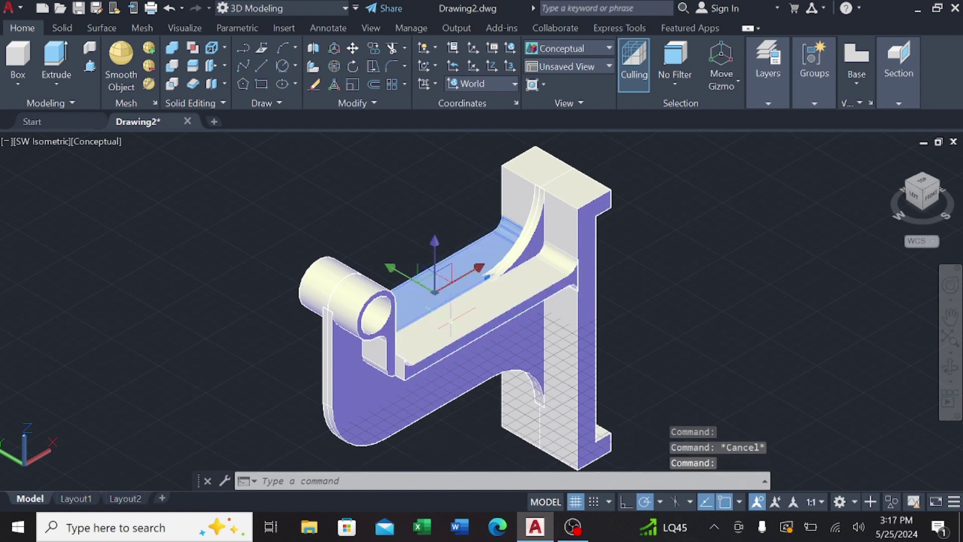
left_click(421, 287)
middle_click_drag(266, 171, 346, 301)
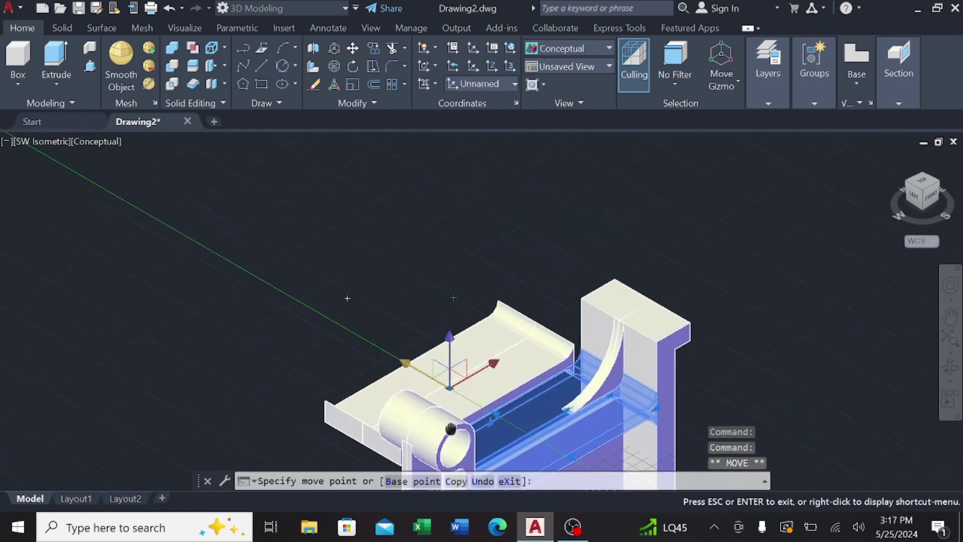
type("500")
key("Return")
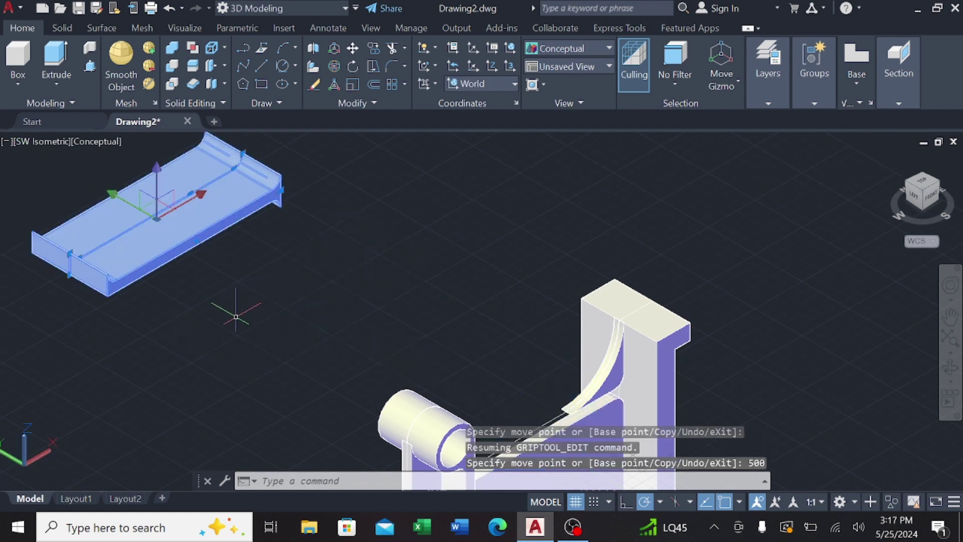
key("Escape")
left_click(108, 140)
- Return to 2D Wireframe and draw a line from the tray corner across its end
left_click(160, 175)
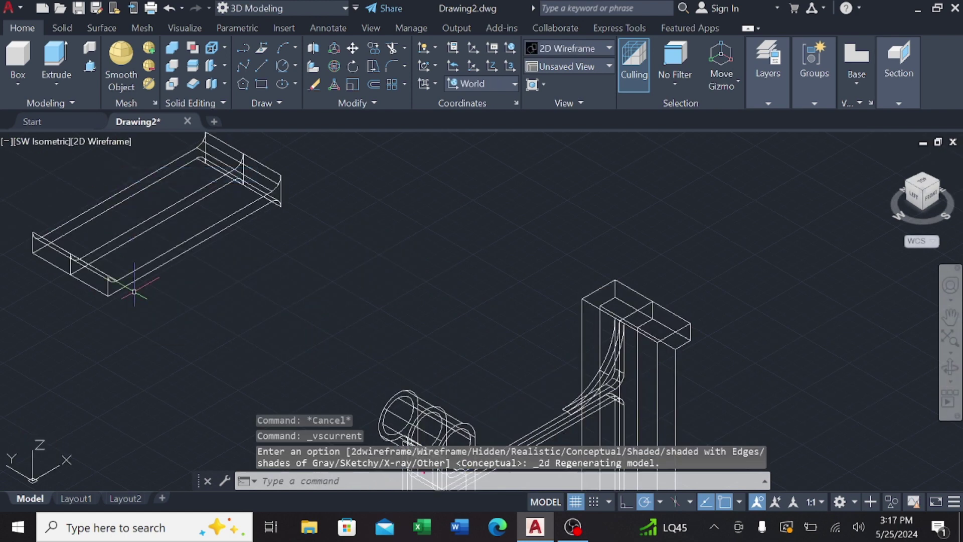
scroll(171, 141, "up", 3)
scroll(170, 140, "up", 3)
left_click(260, 66)
middle_click_drag(108, 299, 299, 316)
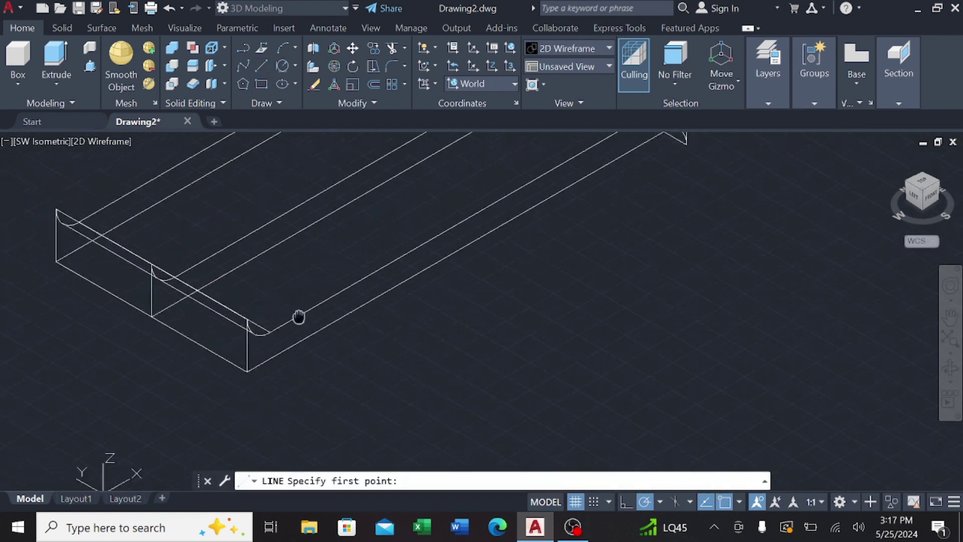
type("/2")
left_click(417, 404)
mouse_move(618, 276)
middle_mouse_down()
mouse_move(527, 394)
mouse_move(673, 301)
middle_mouse_up()
left_click(695, 253)
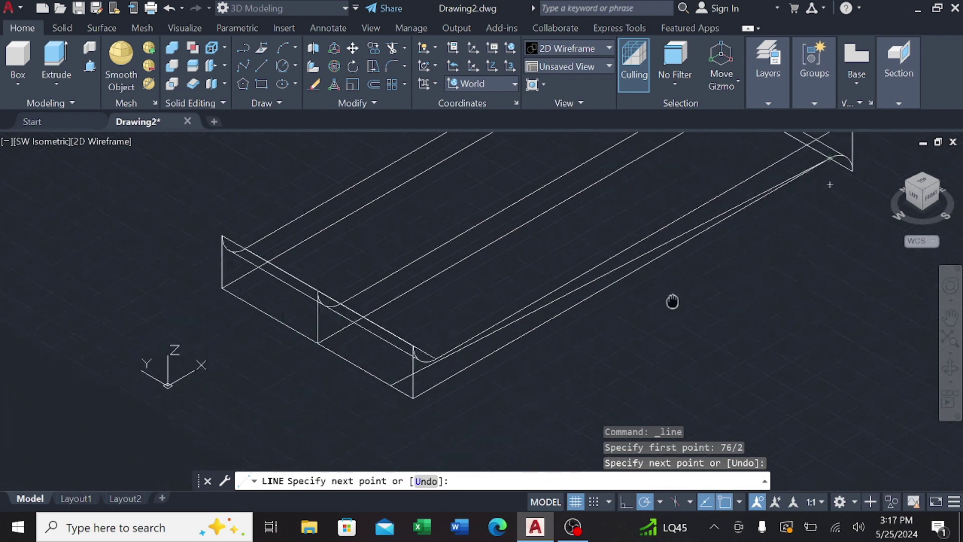
left_click(409, 393)
left_click(391, 384)
- Draw a second dividing line starting 76/2 from the corner to the tray edge
key("Return")
key("Return")
type("76/2")
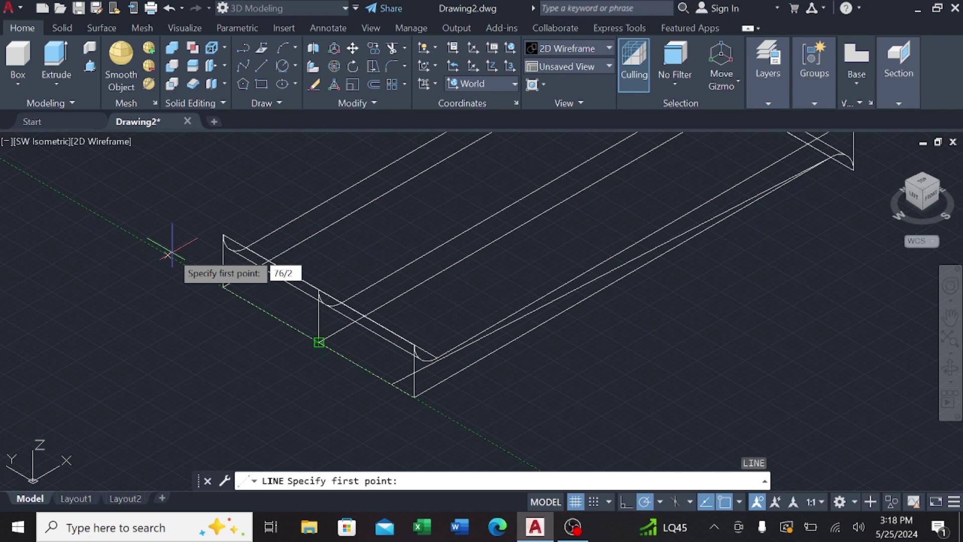
key("Return")
middle_click_drag(289, 267, 204, 462)
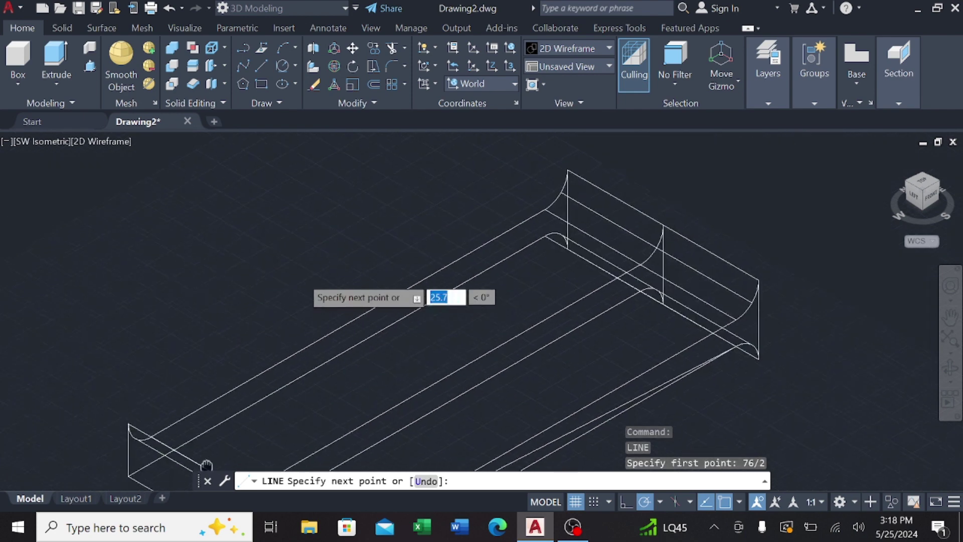
scroll(461, 308, "down", 2)
scroll(307, 336, "up", 5)
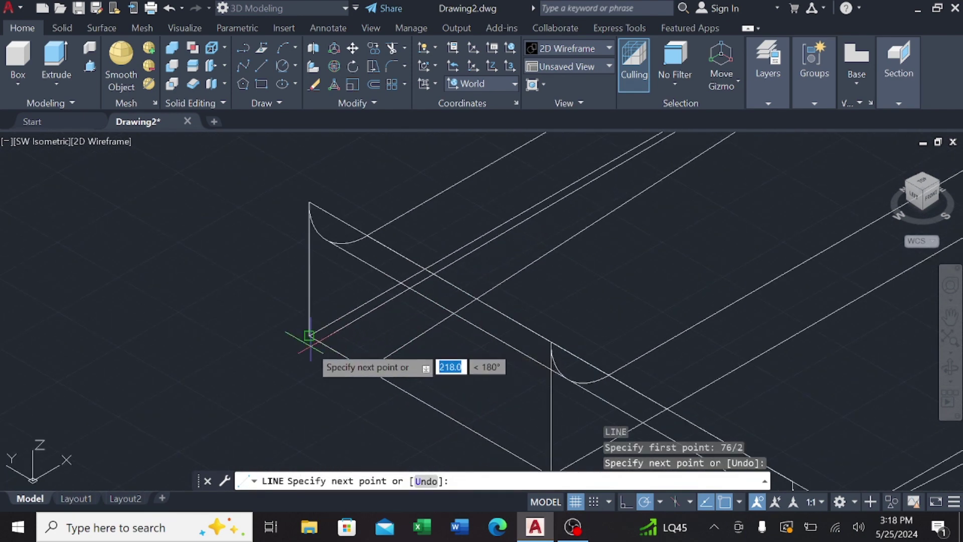
left_click(309, 335)
key("Escape")
scroll(426, 366, "down", 1)
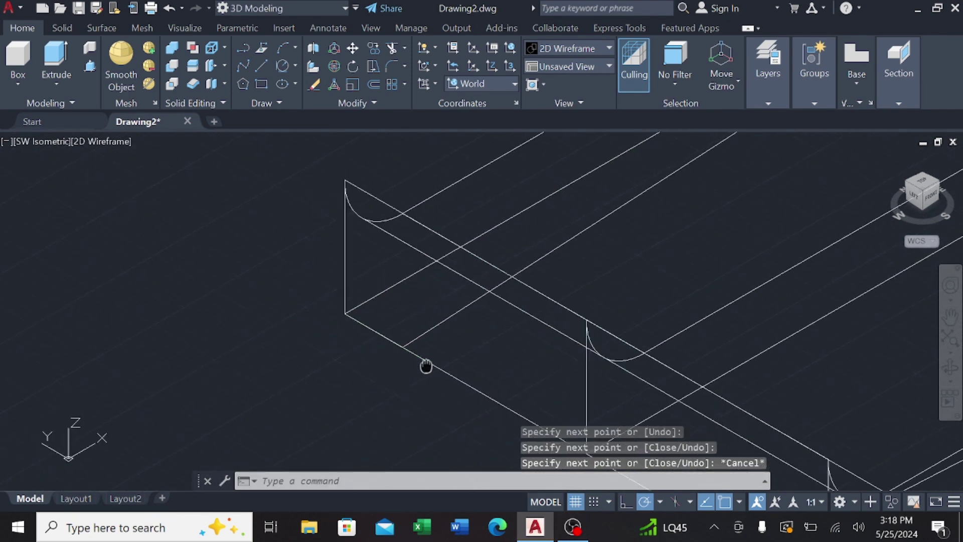
scroll(437, 387, "down", 1)
scroll(448, 336, "down", 2)
mouse_move(473, 361)
middle_mouse_down("shift")
mouse_move(510, 282)
mouse_move(452, 238)
middle_mouse_up("shift")
- Press-pull the tray's bounded end regions outward into a raised block
left_click(90, 66)
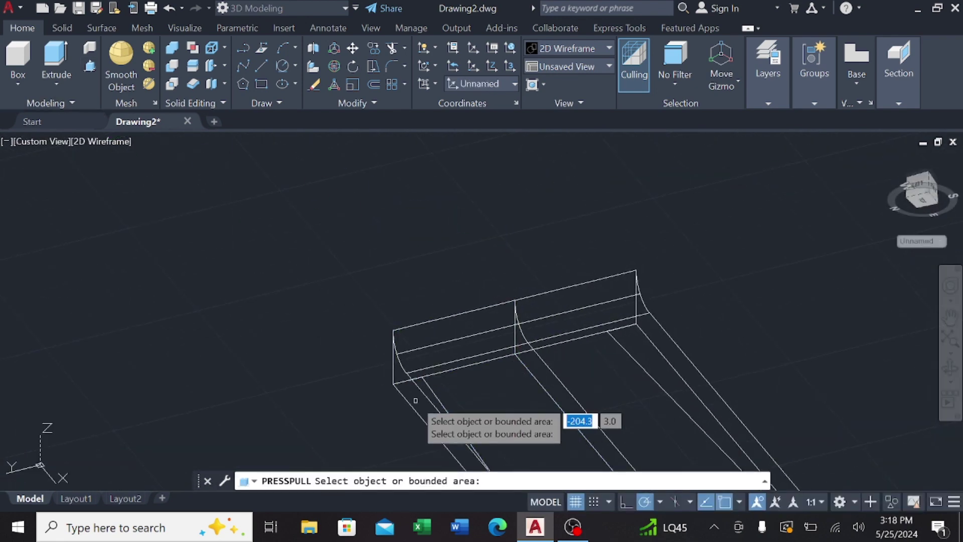
left_click(683, 392)
left_click(673, 198)
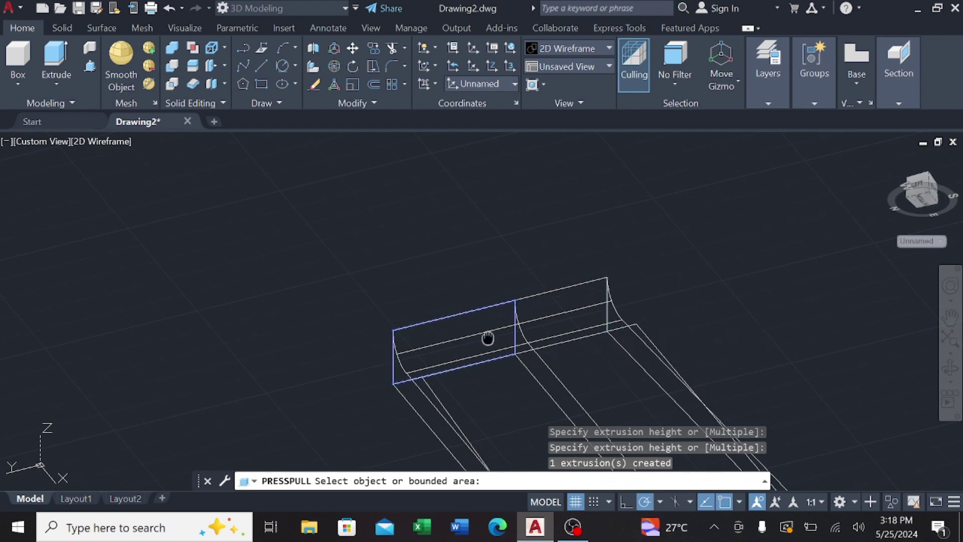
scroll(488, 337, "up", 2)
scroll(563, 261, "up", 2)
scroll(563, 261, "down", 4)
mouse_move(563, 261)
middle_mouse_down("shift")
mouse_move(566, 308)
mouse_move(506, 260)
middle_mouse_up("shift")
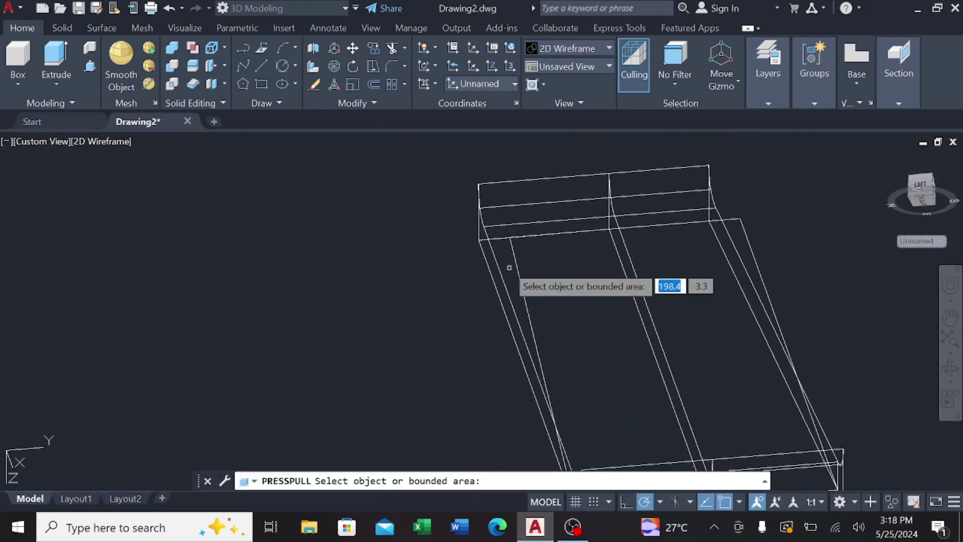
left_click(510, 237)
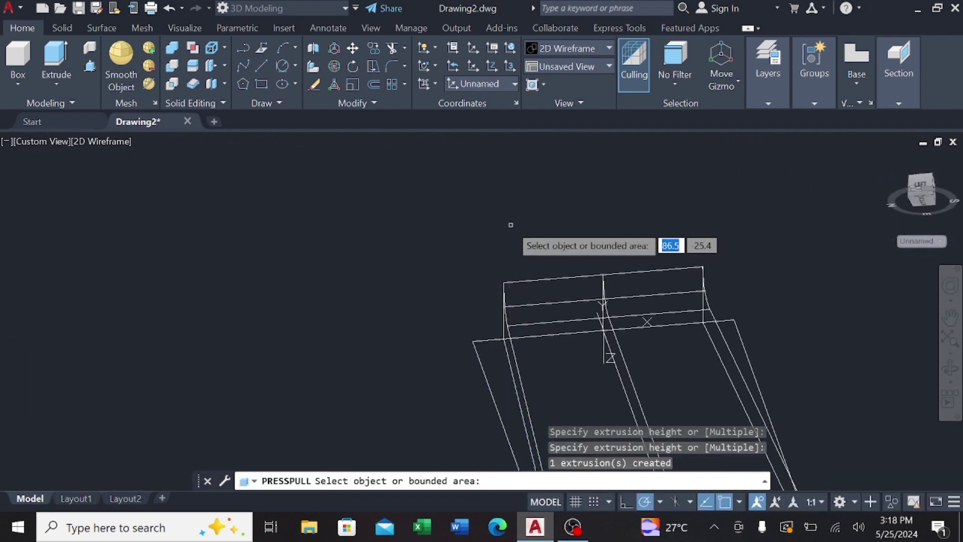
key("Return")
left_click(63, 142)
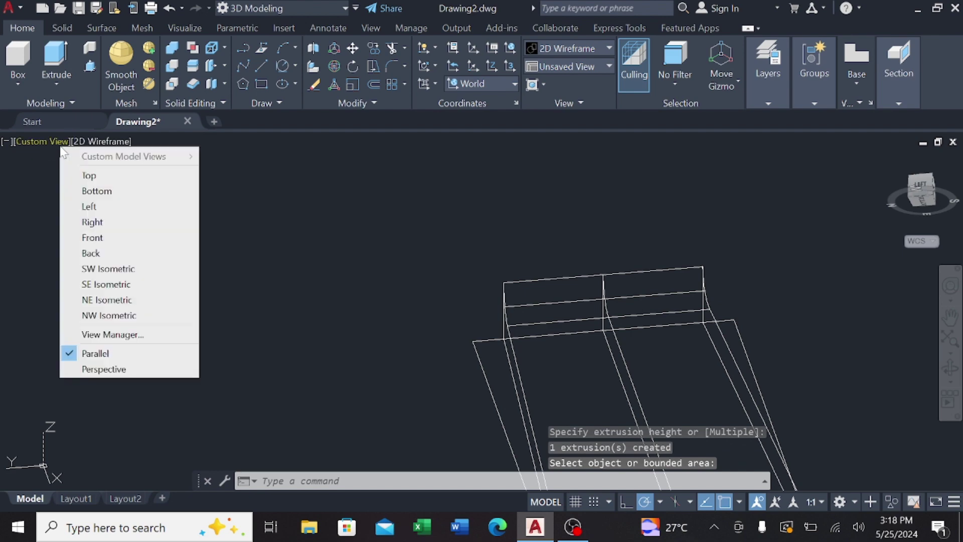
- Switch to the SW Isometric view with Conceptual shading
left_click(95, 268)
left_click(103, 141)
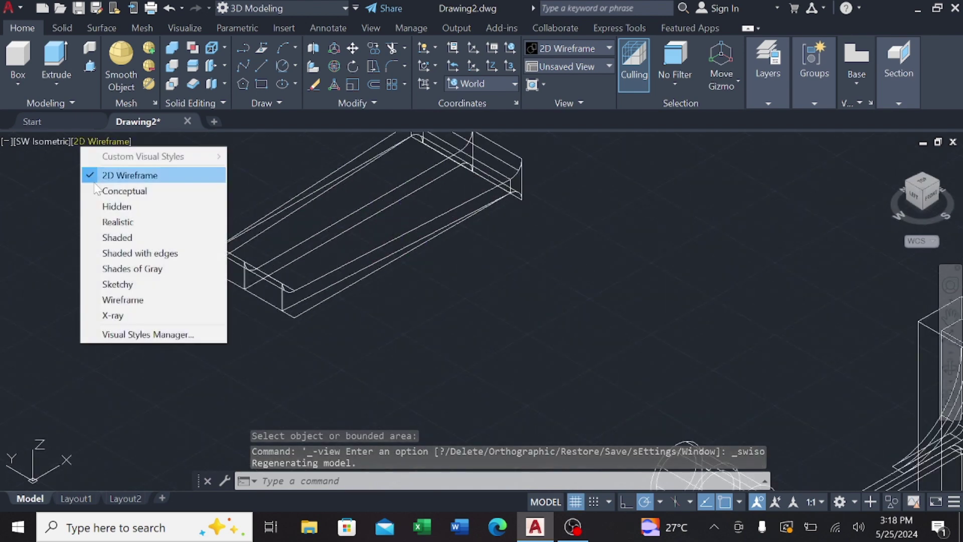
left_click(108, 189)
- Move the arm solid 500 units along the gizmo axis onto the bracket
left_click(326, 220)
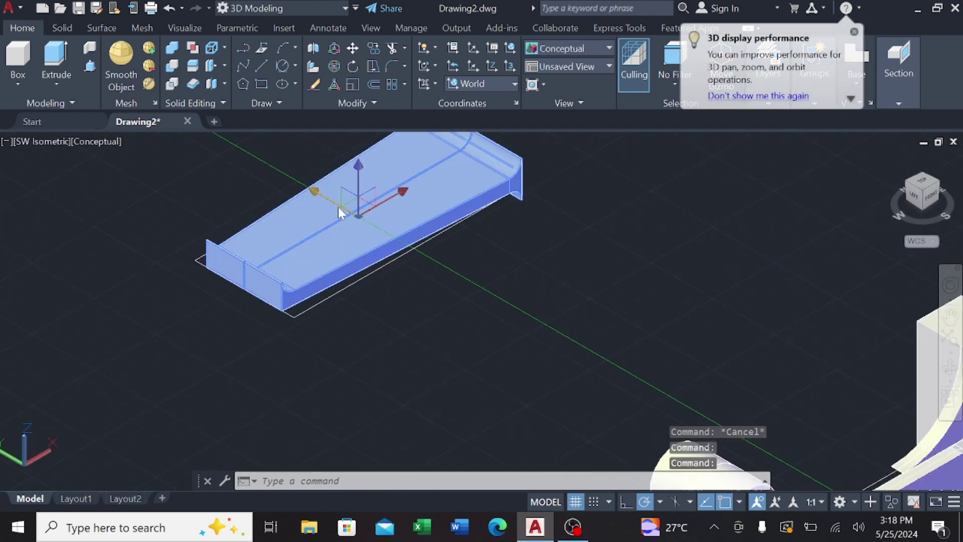
left_click(311, 189)
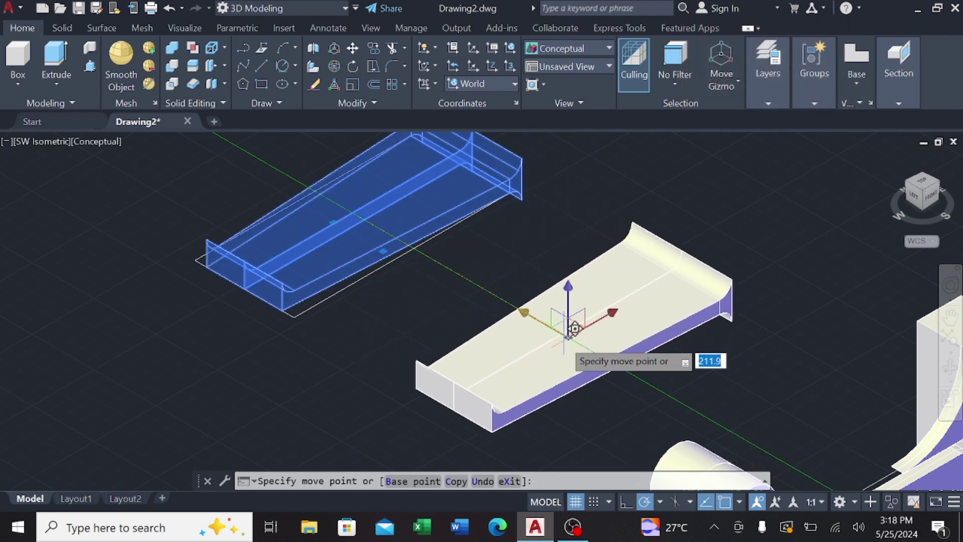
type("0")
key("Return")
scroll(502, 281, "up", 3)
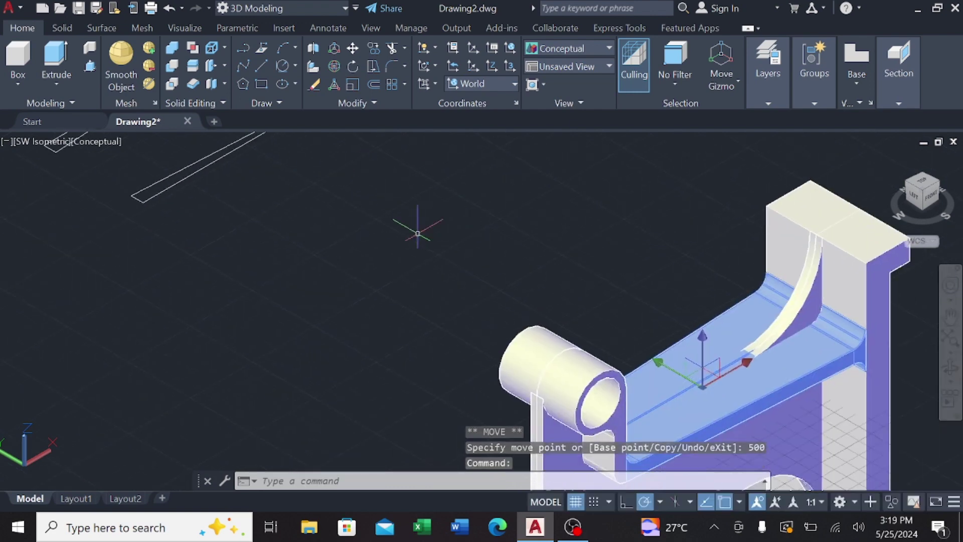
key("Escape")
mouse_move(504, 301)
middle_mouse_down()
mouse_move(372, 214)
mouse_move(323, 223)
middle_mouse_up()
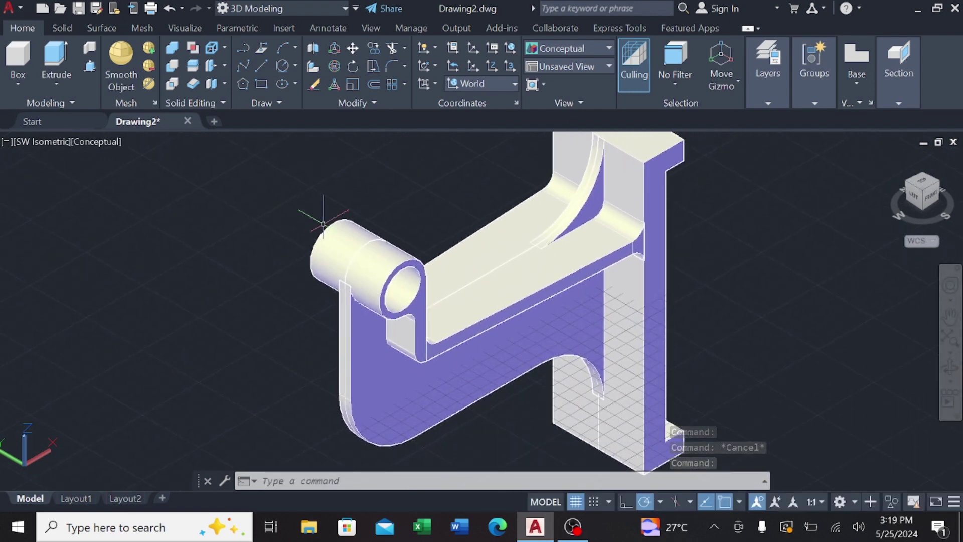
- Draw a 12-diameter circle on the back plate face, centred 32 from the edge
left_click(296, 66)
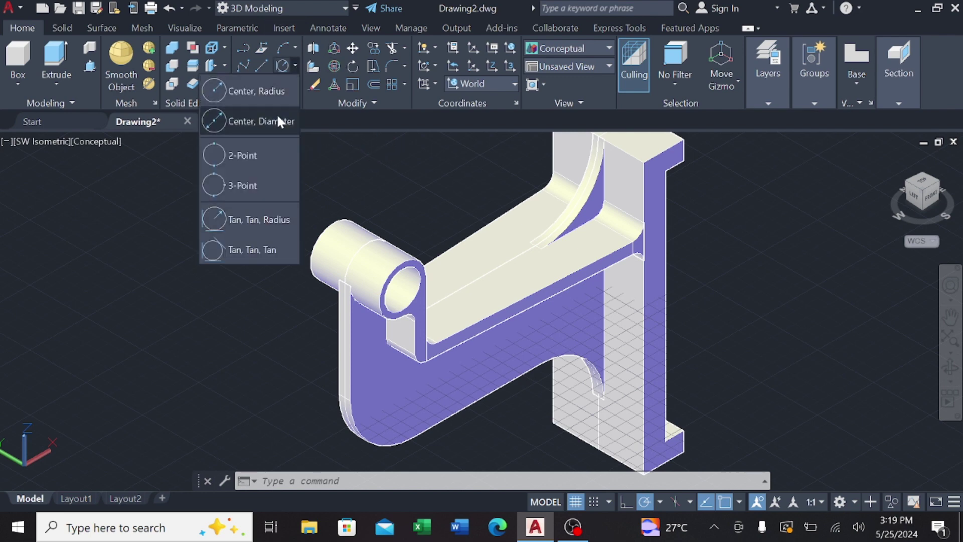
left_click(276, 116)
middle_click_drag(534, 383, 482, 247)
scroll(527, 269, "up", 3)
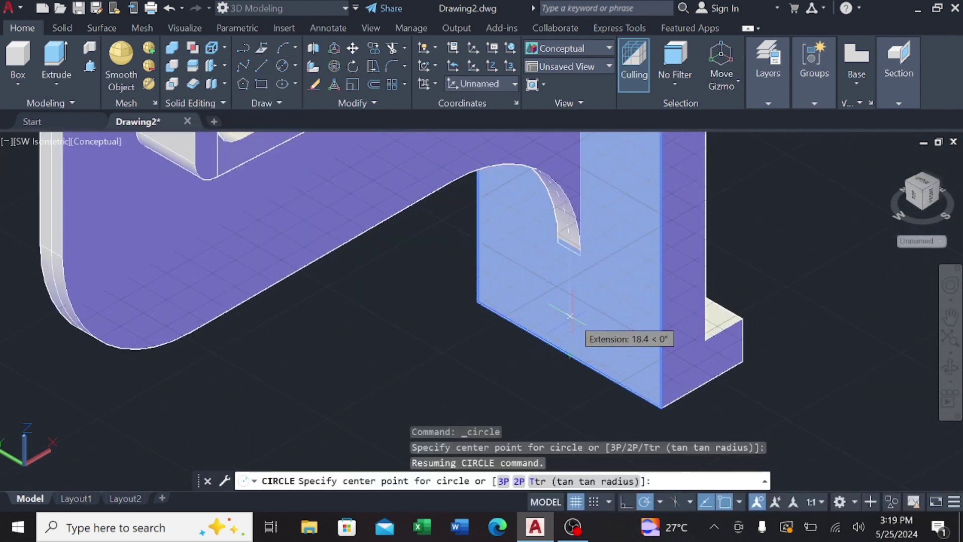
type("32")
key("Return")
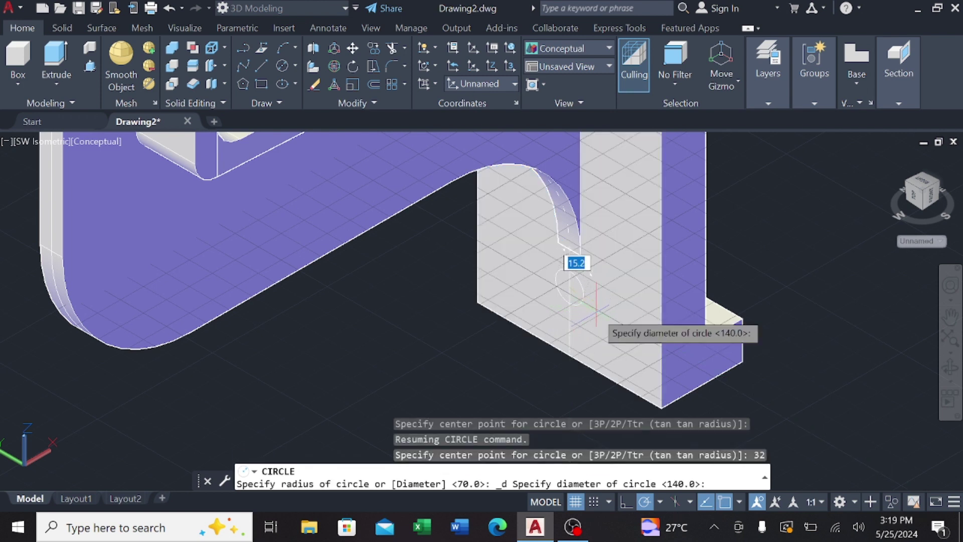
key("Return")
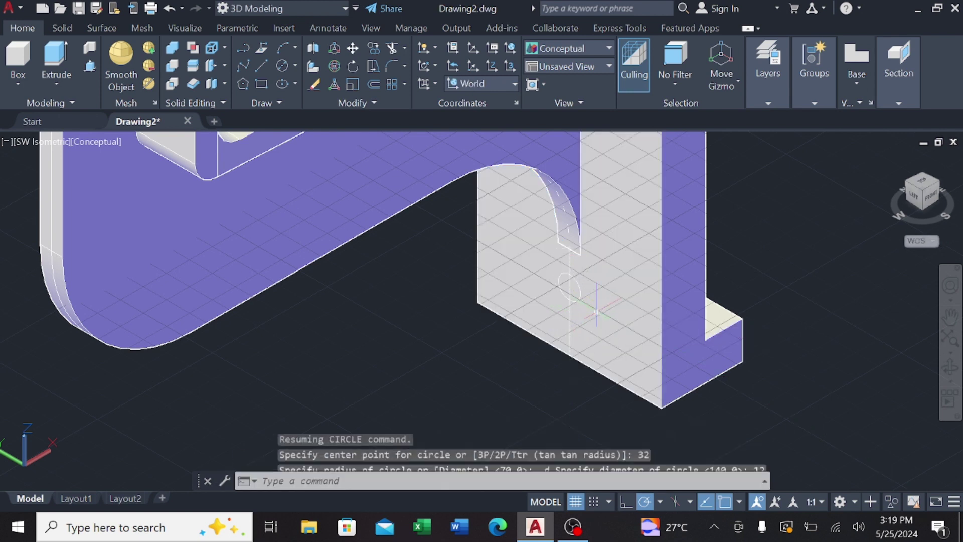
- Abandon a trial press-pull, switch to 2D Wireframe and delete the stray vertical line
middle_click_drag(502, 251, 506, 299)
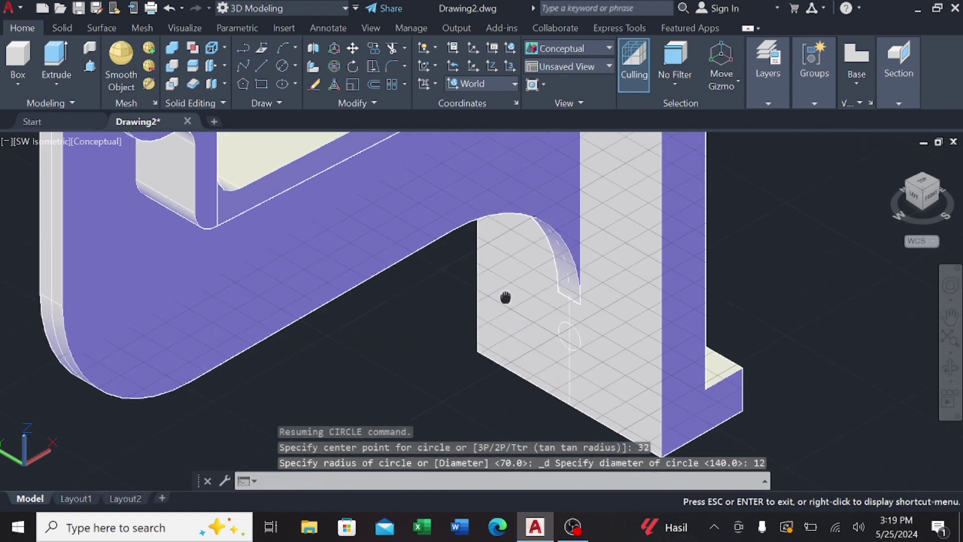
middle_click_drag(510, 255, 516, 336)
key("ctrl+shift+e")
middle_click_drag(442, 353, 394, 258)
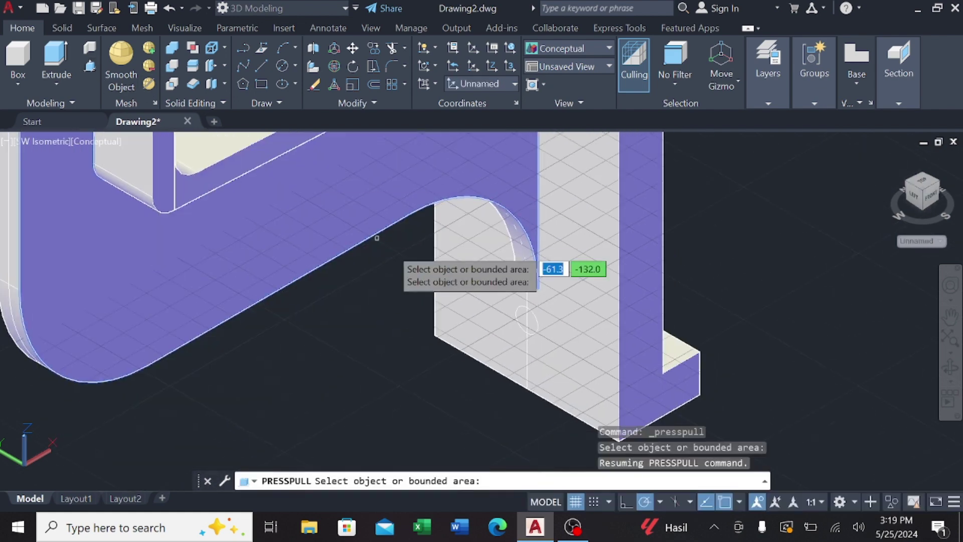
key("Return")
key("Escape")
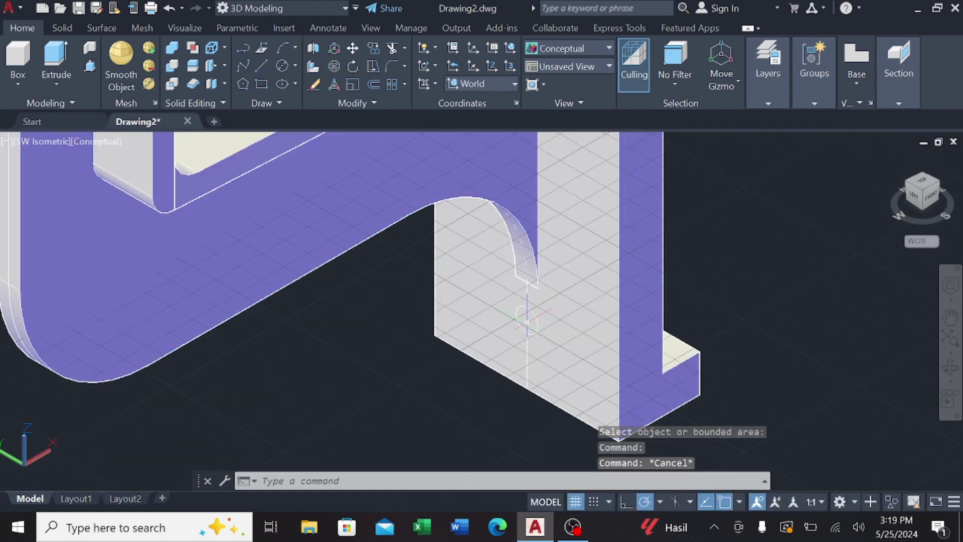
key("Escape")
left_click(115, 139)
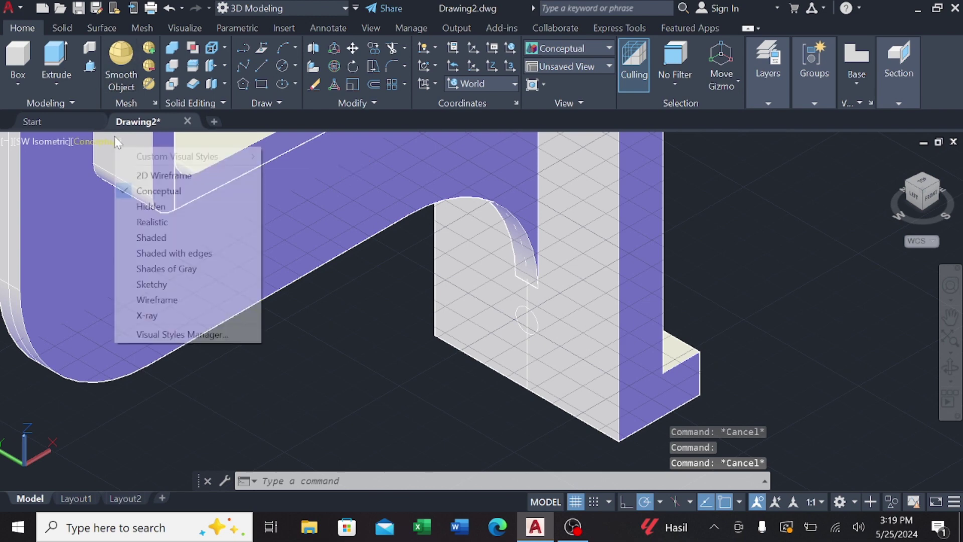
left_click(150, 172)
key("Delete")
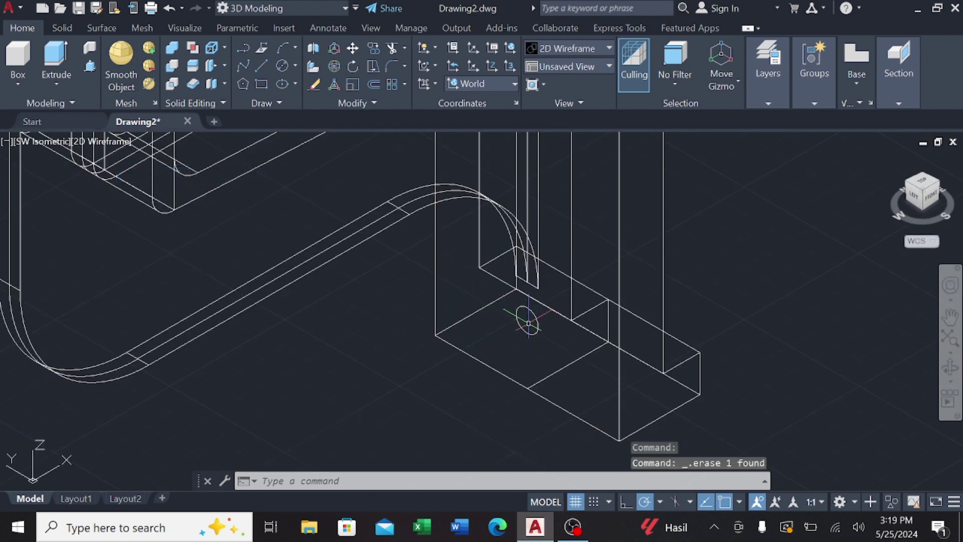
- Extrude the 12-diameter circle into a cylinder running through the back plate
left_click(95, 143)
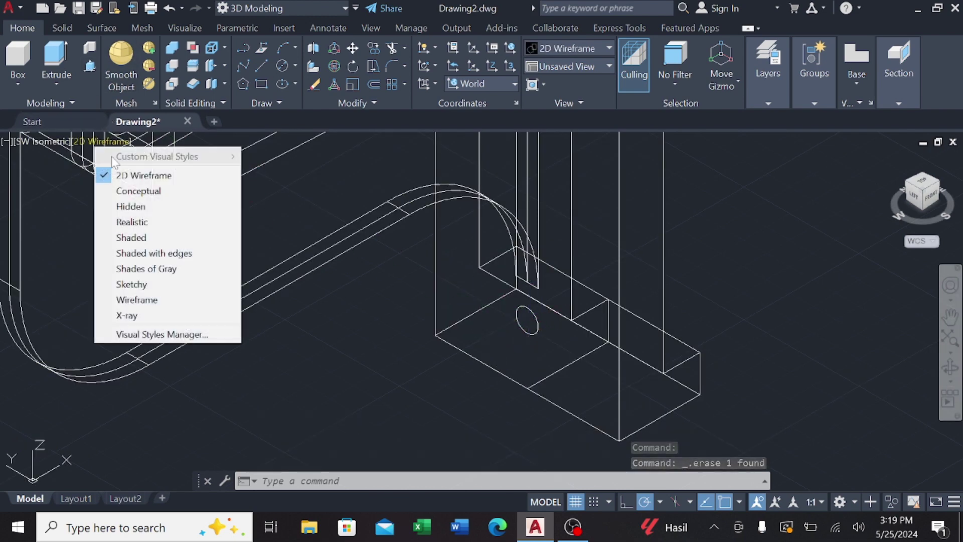
left_click(129, 189)
key("ctrl+shift+e")
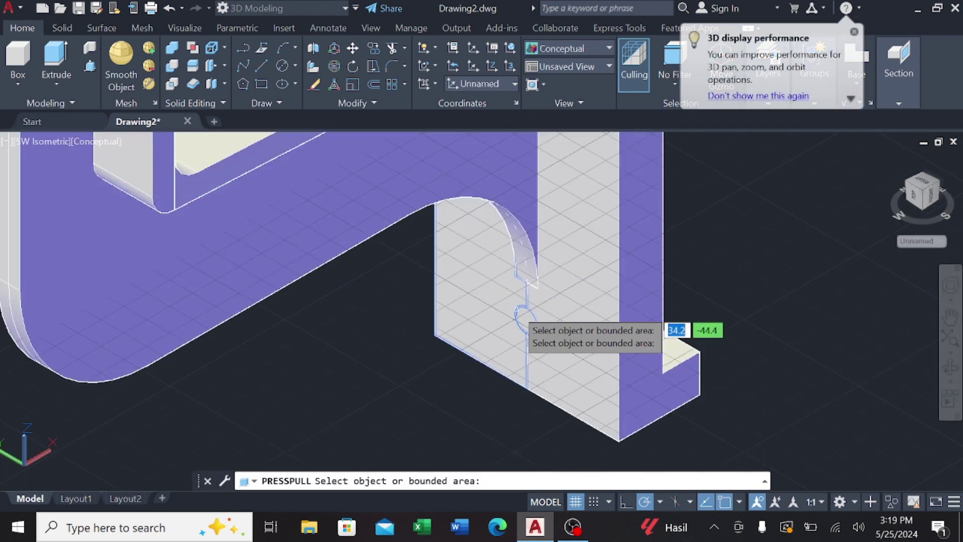
key("Escape")
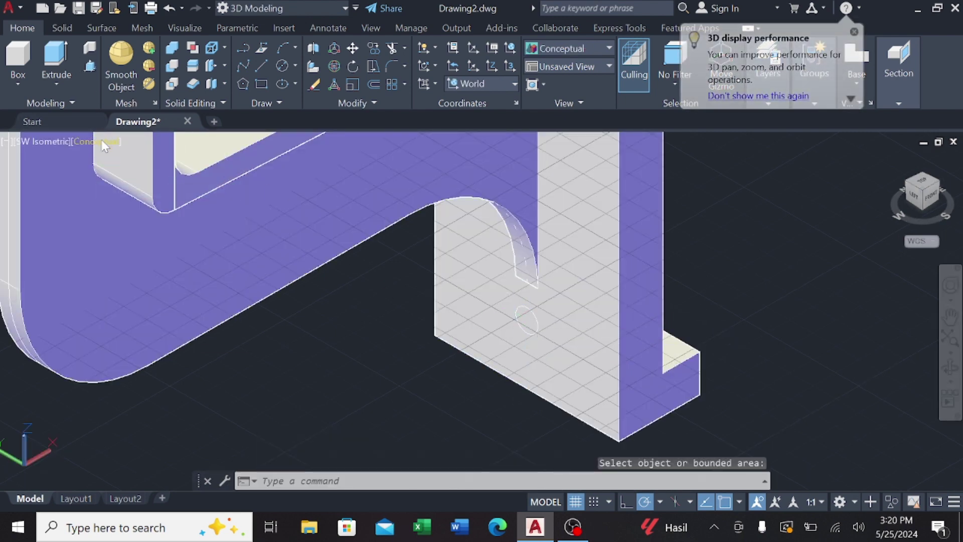
left_click(101, 140)
left_click(120, 172)
left_click(90, 65)
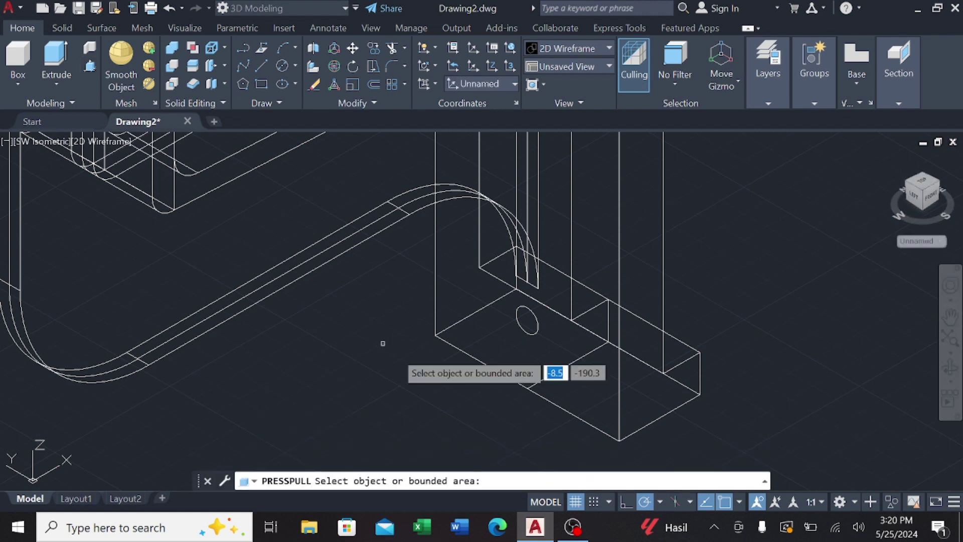
left_click(520, 320)
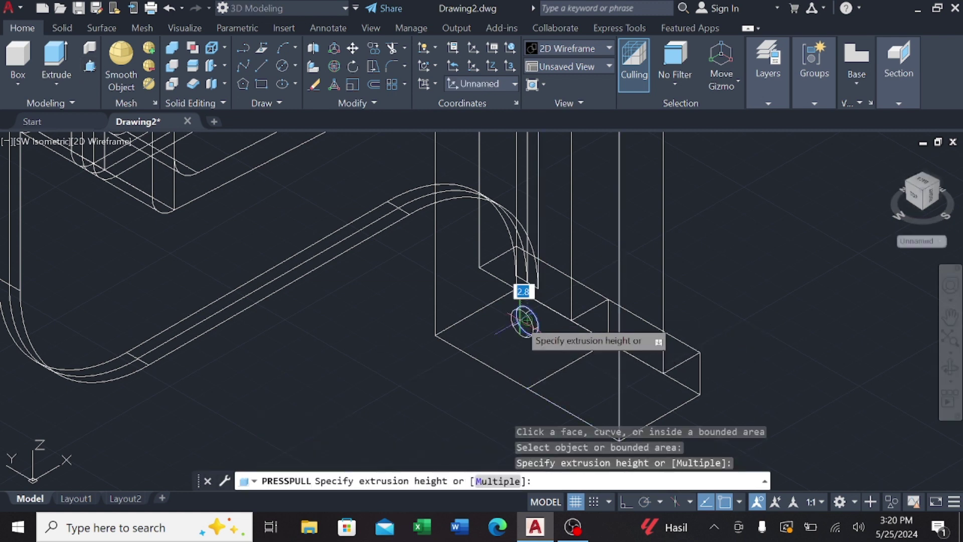
left_click(753, 266)
key("Escape")
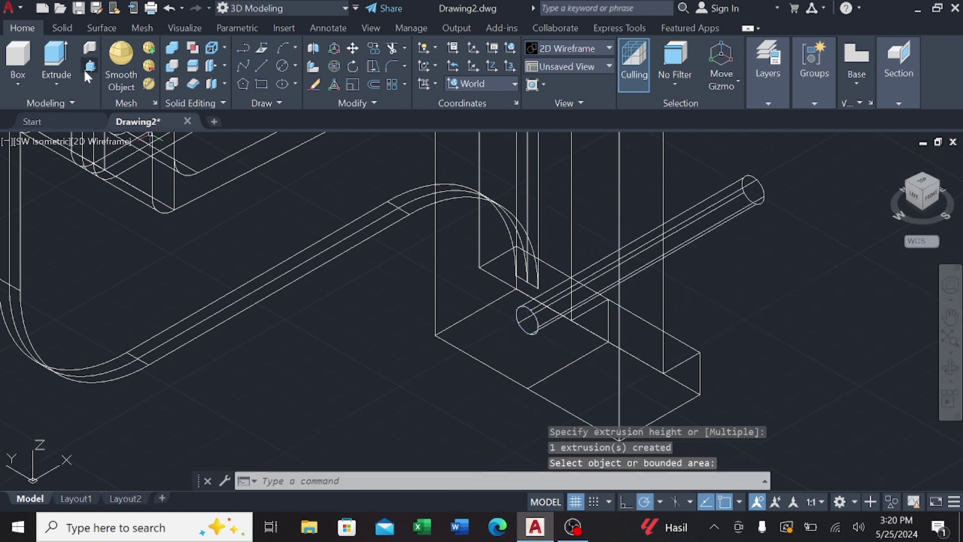
- Return to Conceptual and subtract the cylinder from the bracket, leaving a hole
left_click(119, 141)
left_click(145, 188)
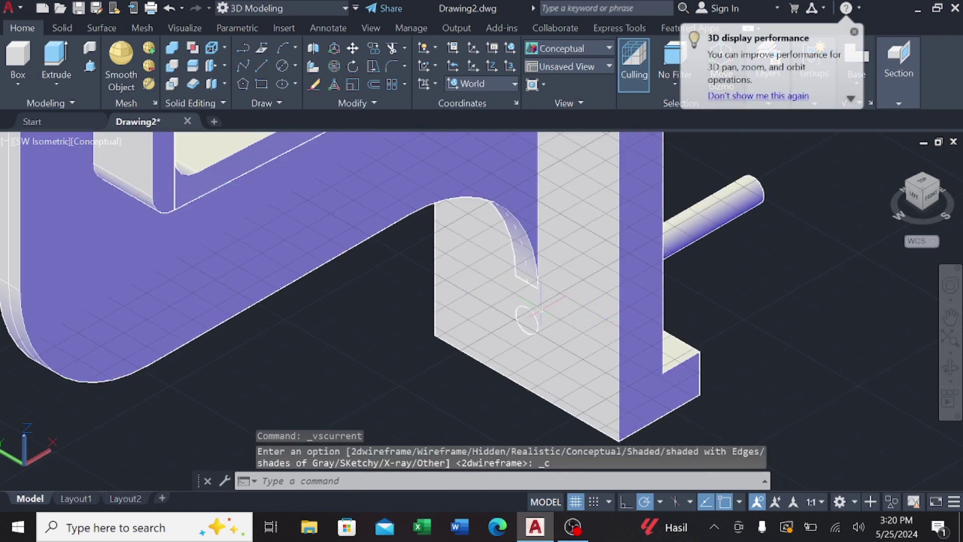
type("Su")
key("Return")
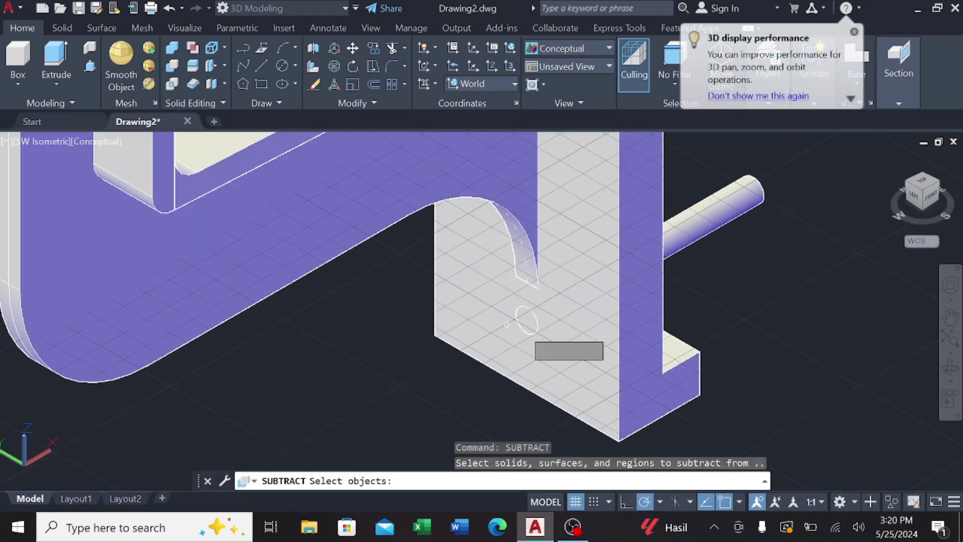
left_click(560, 336)
key("Return")
left_click(682, 227)
key("Return")
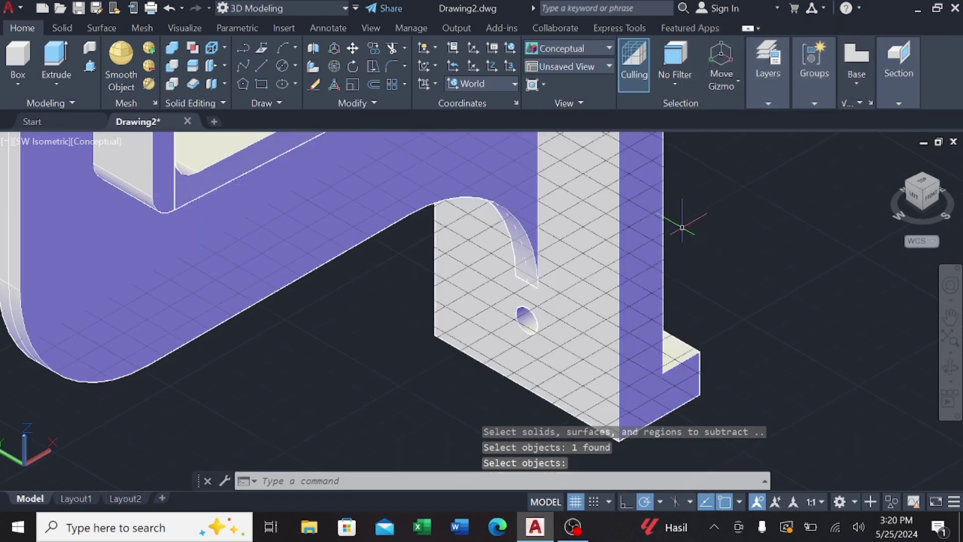
key("Return")
scroll(673, 256, "down", 5)
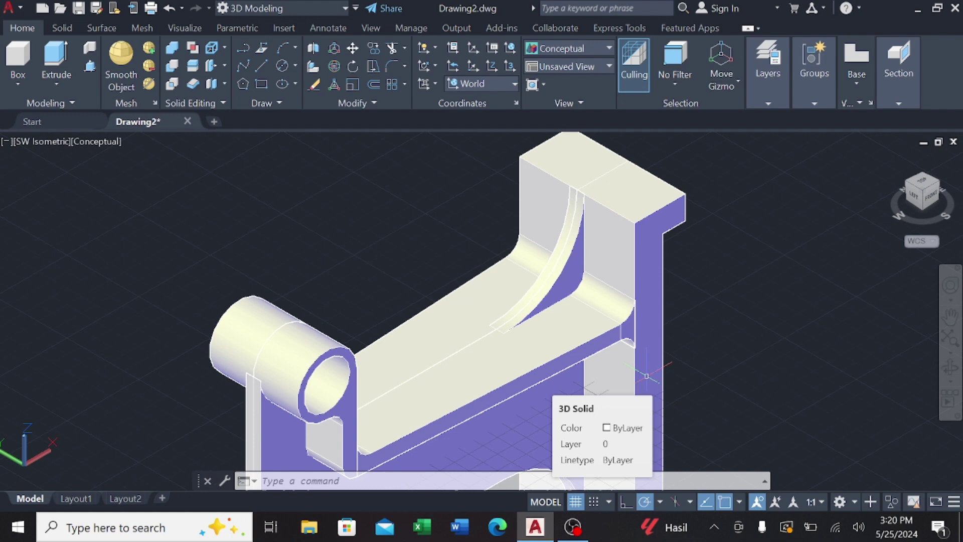
- Draw a construction line on the plate face, 22 along the edge
scroll(495, 183, "up", 2)
mouse_move(494, 183)
middle_mouse_down()
mouse_move(486, 251)
mouse_move(510, 257)
middle_mouse_up()
left_click(260, 66)
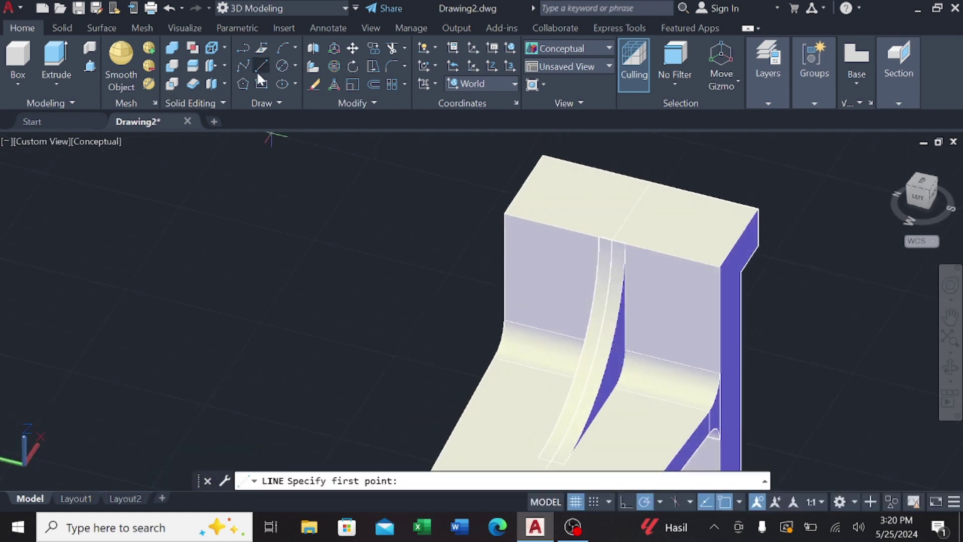
scroll(504, 216, "up", 3)
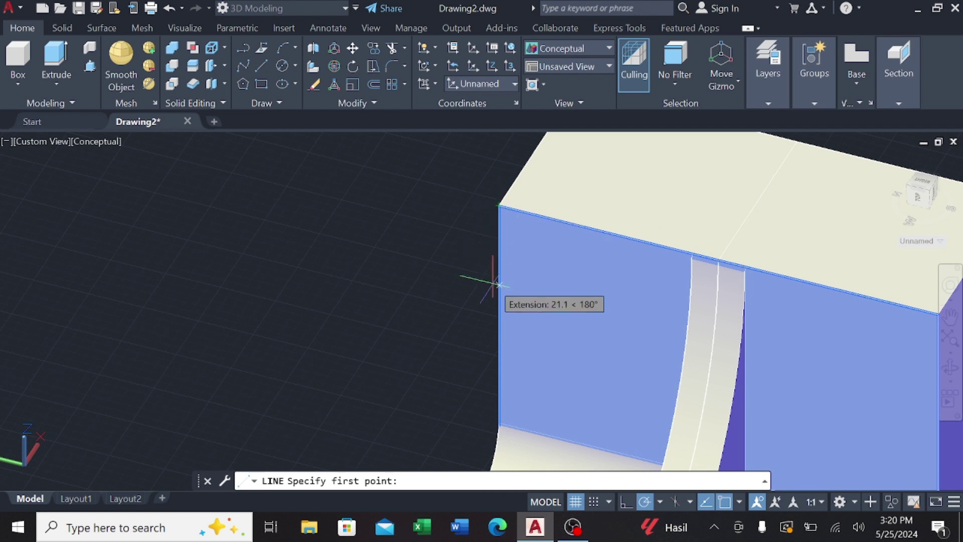
type("22")
key("Return")
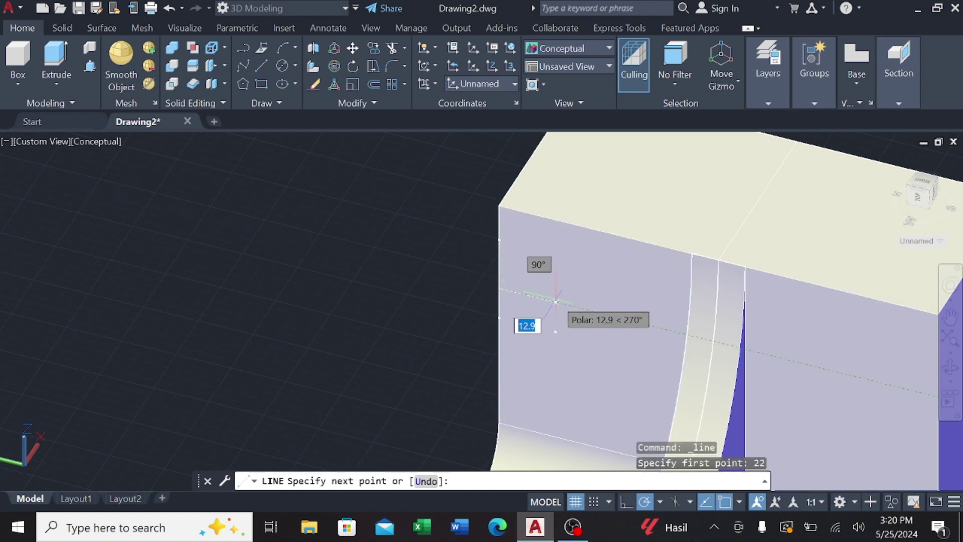
type("22")
key("Return")
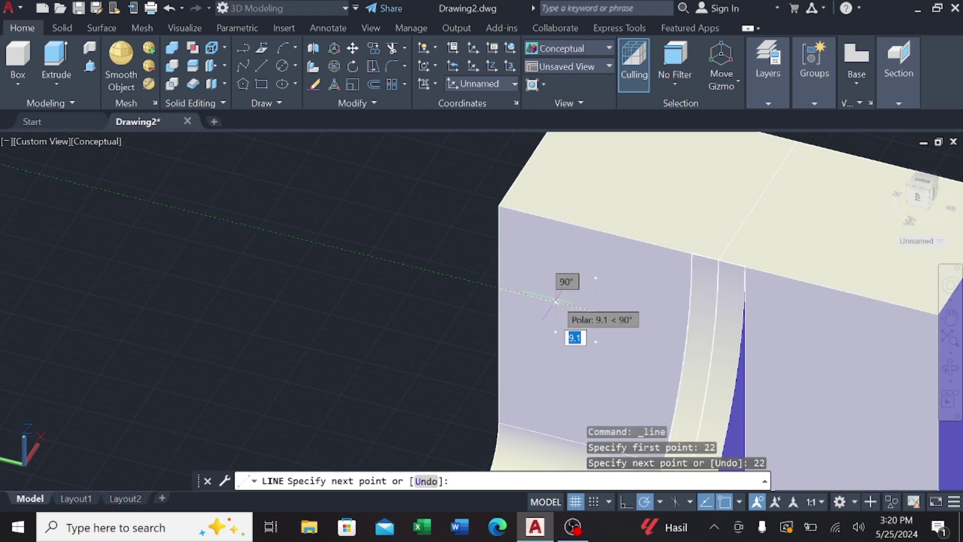
key("Escape")
- Draw a 12-diameter circle on the back plate face
left_click(283, 66)
left_click(596, 312)
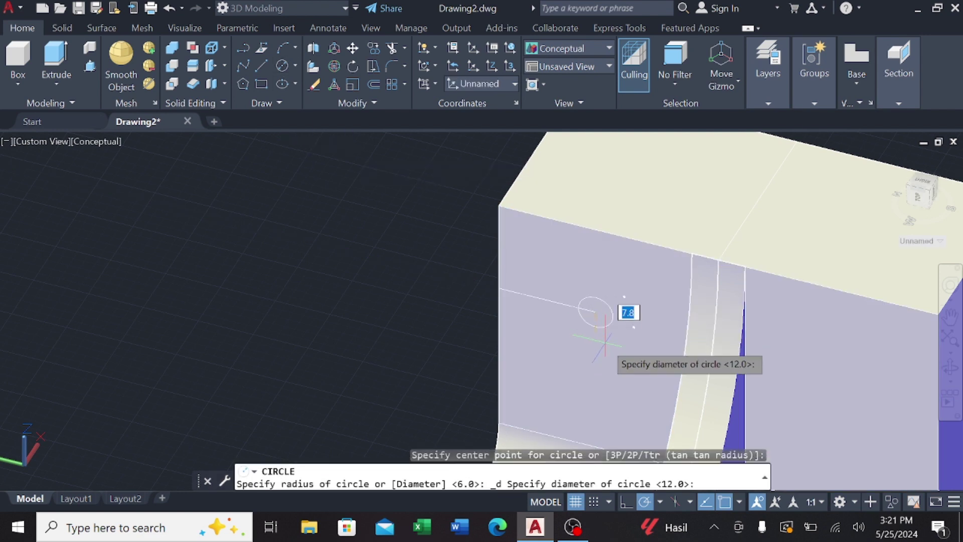
key("Return")
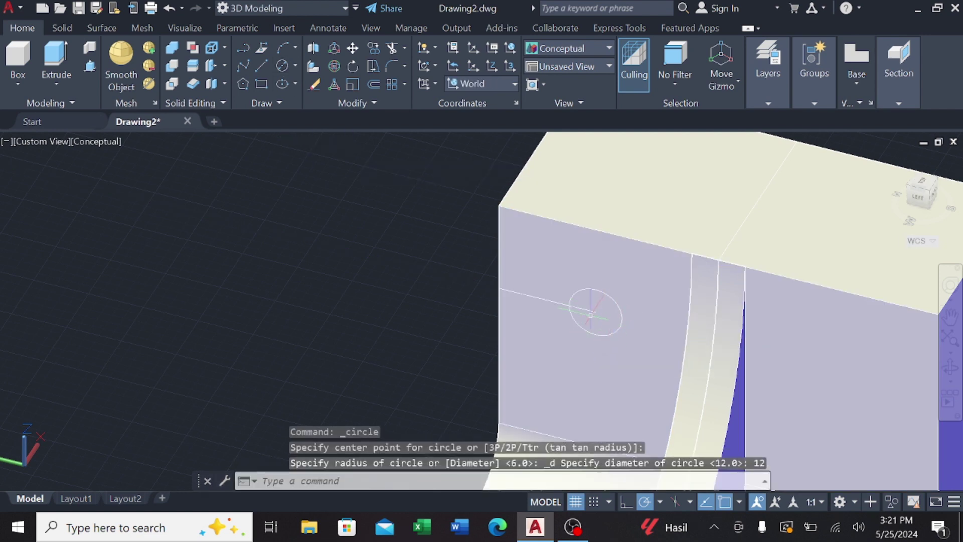
key("Escape")
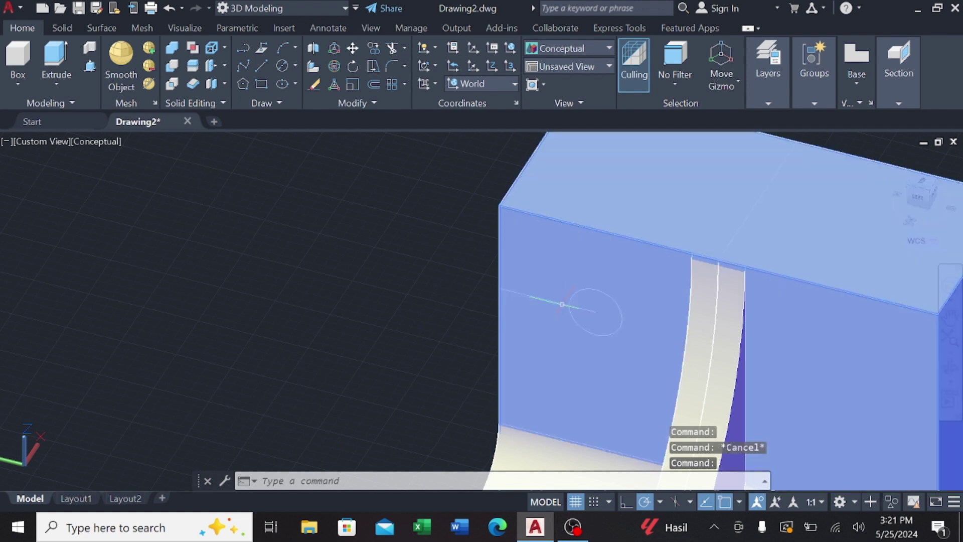
key("Escape")
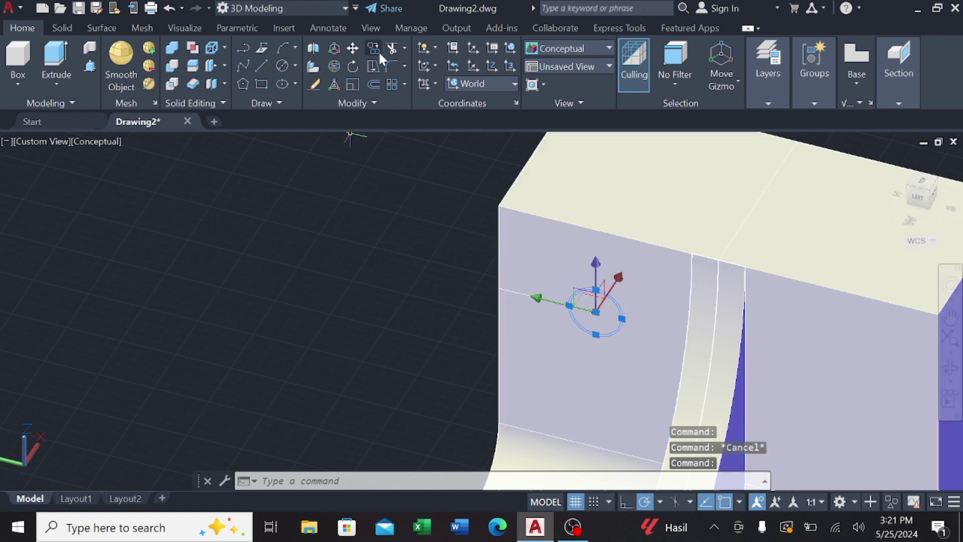
- Copy the circle from its centre 56 units along the plate face
left_click(374, 48)
left_click(595, 312)
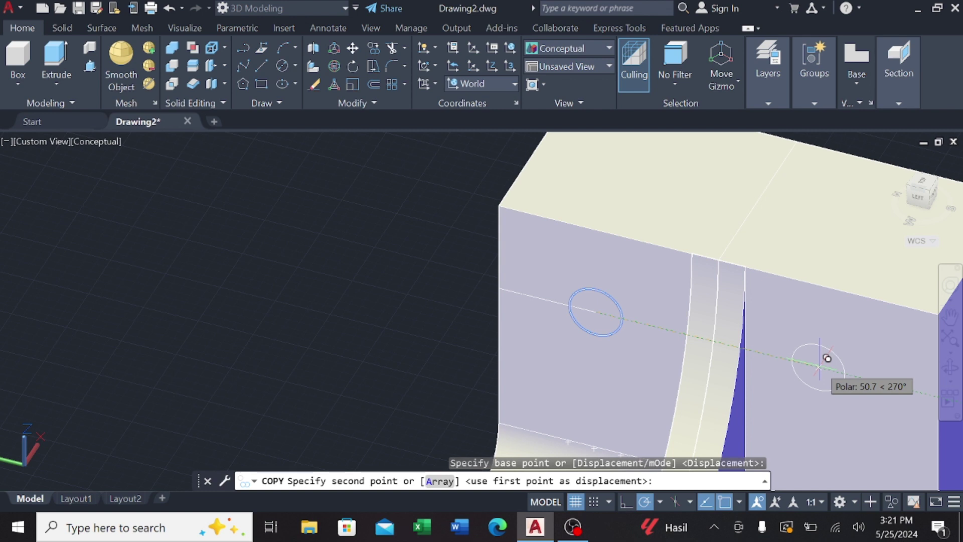
type("56")
key("Return")
key("Escape")
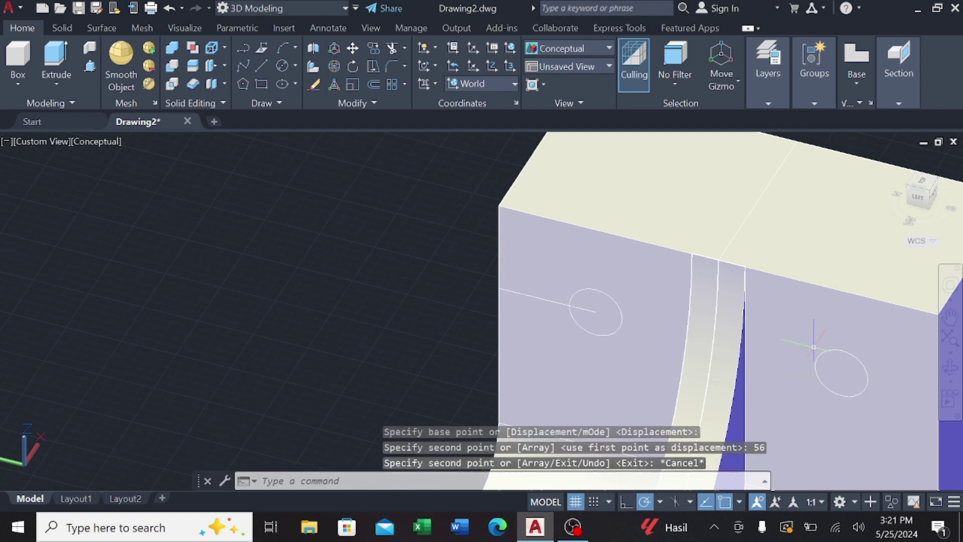
- Switch to 2D Wireframe and erase the stray line through the left circle
left_click(101, 141)
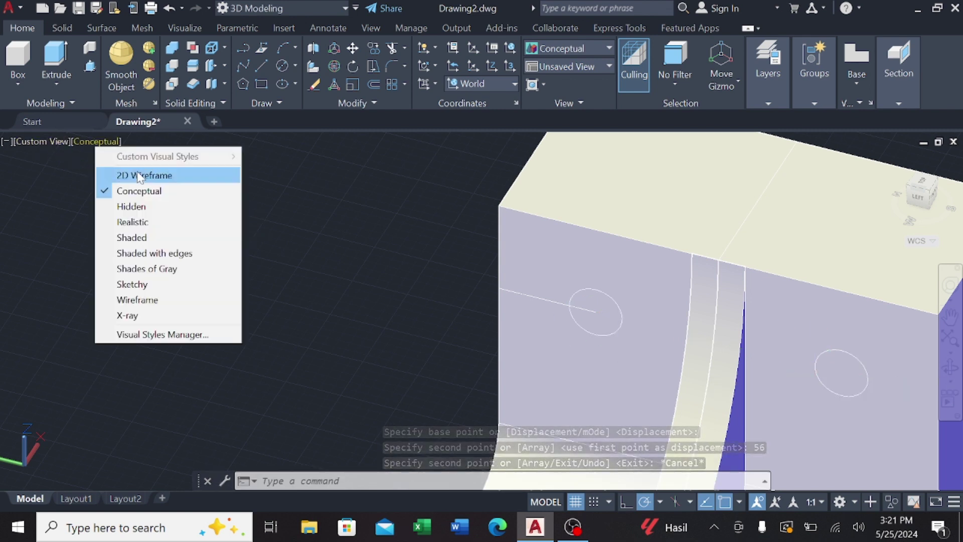
left_click(131, 176)
left_click(530, 294)
key("Delete")
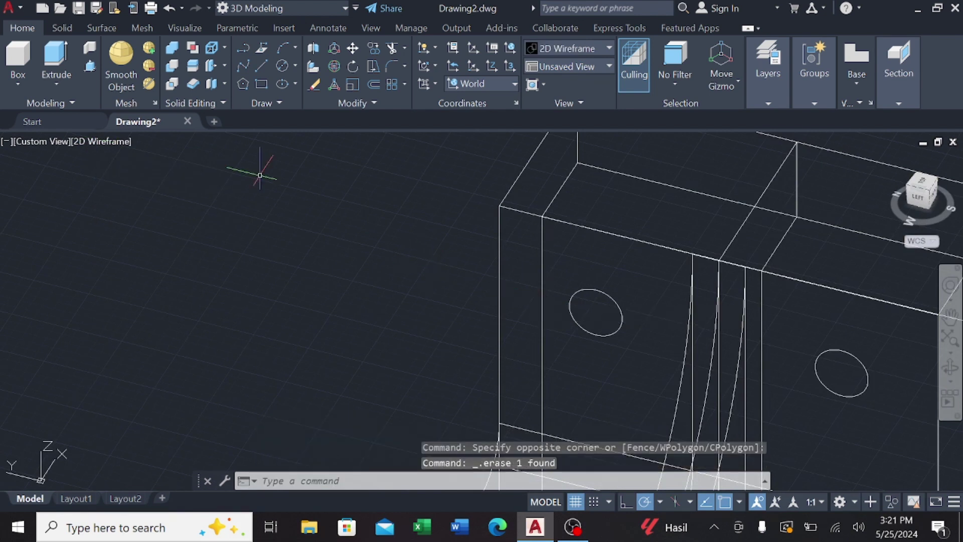
- Trial press-pull both circles into cylinders, then undo them while keeping the line erased
left_click(96, 65)
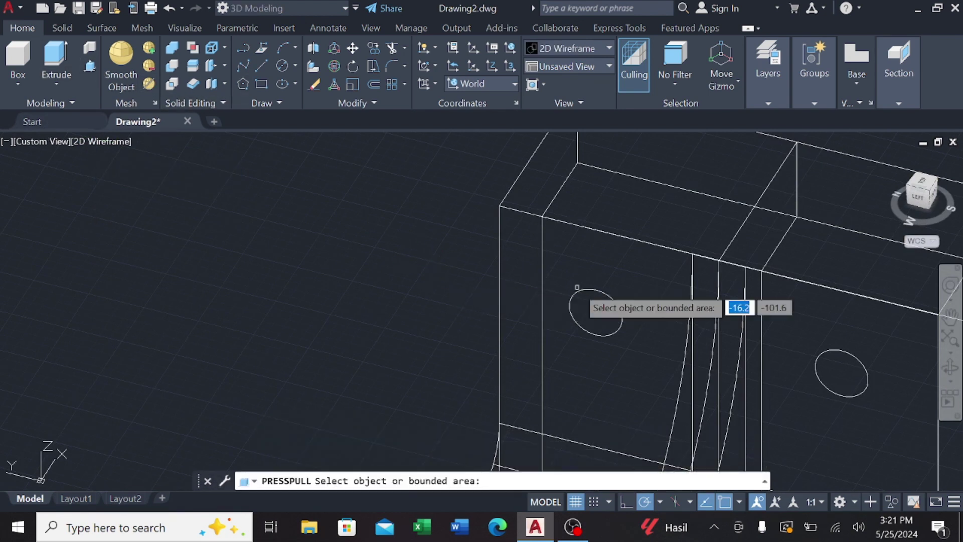
left_click(611, 313)
scroll(622, 246, "down", 2)
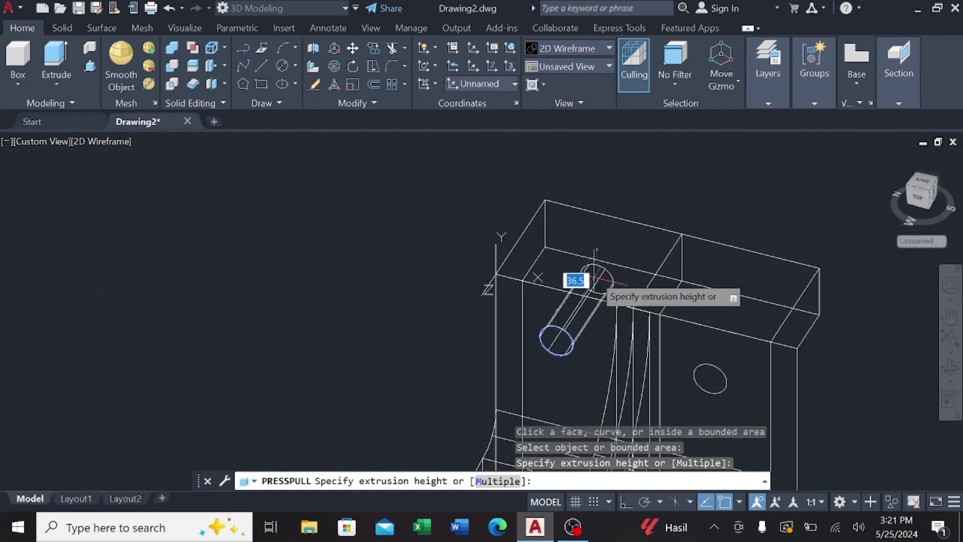
left_click(610, 246)
left_click(710, 378)
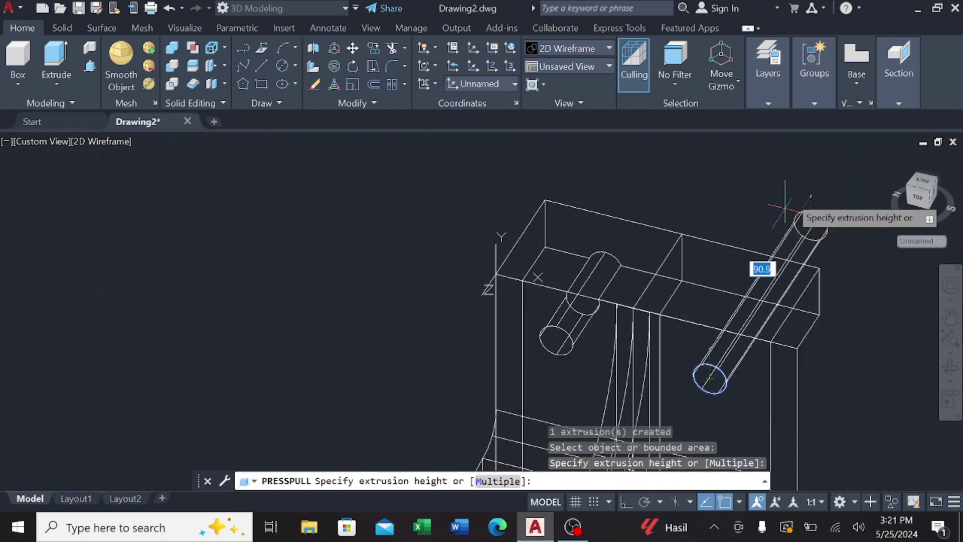
left_click(758, 267)
mouse_move(790, 181)
middle_mouse_down("shift")
mouse_move(742, 281)
mouse_move(667, 248)
middle_mouse_up("shift")
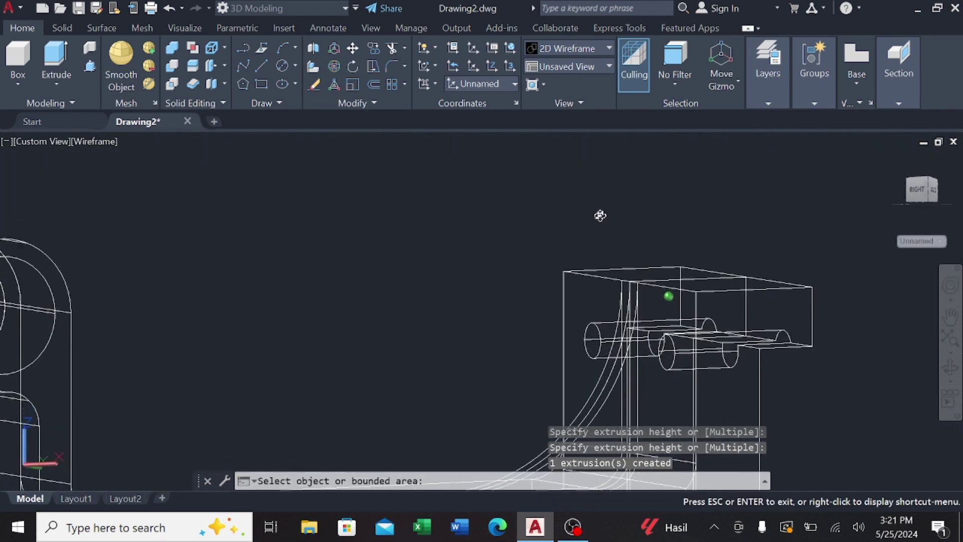
key("Escape")
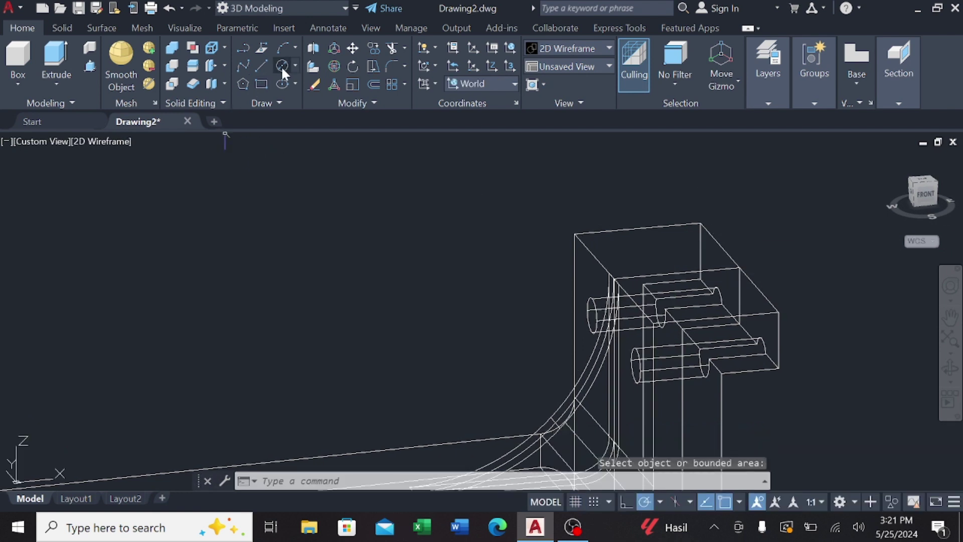
left_click(105, 143)
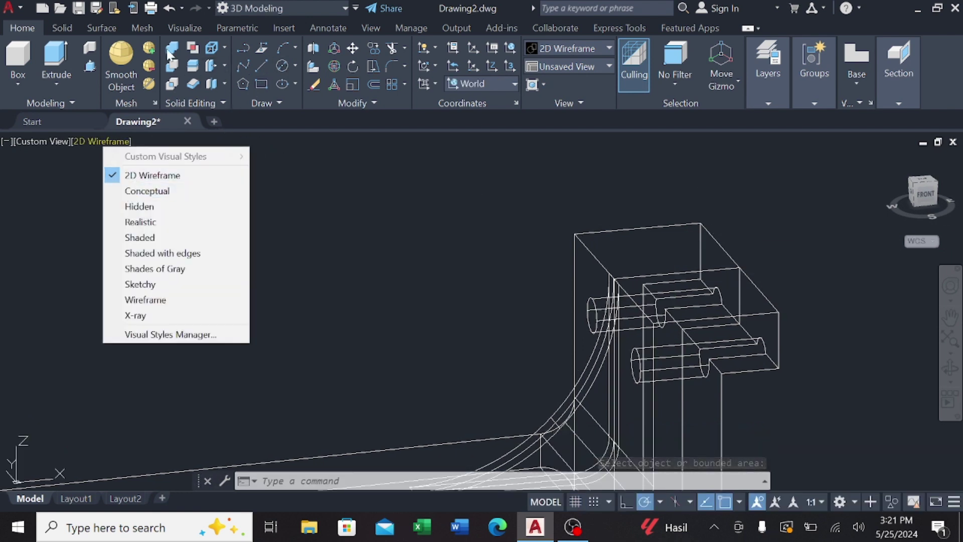
left_click(168, 8)
key("ctrl+y")
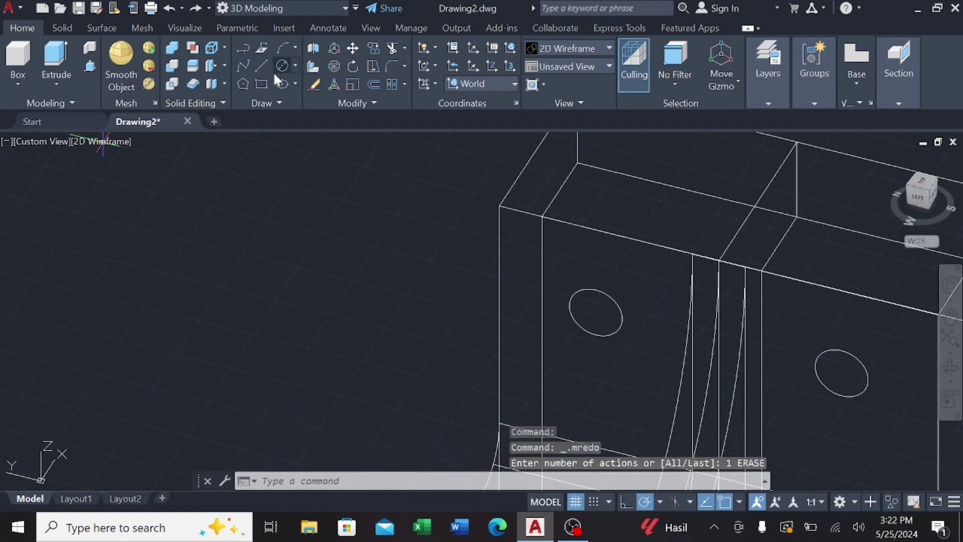
- Press-pull both circles again, check the extrusion direction, and undo back to flat circles
left_click(90, 67)
left_click(577, 309)
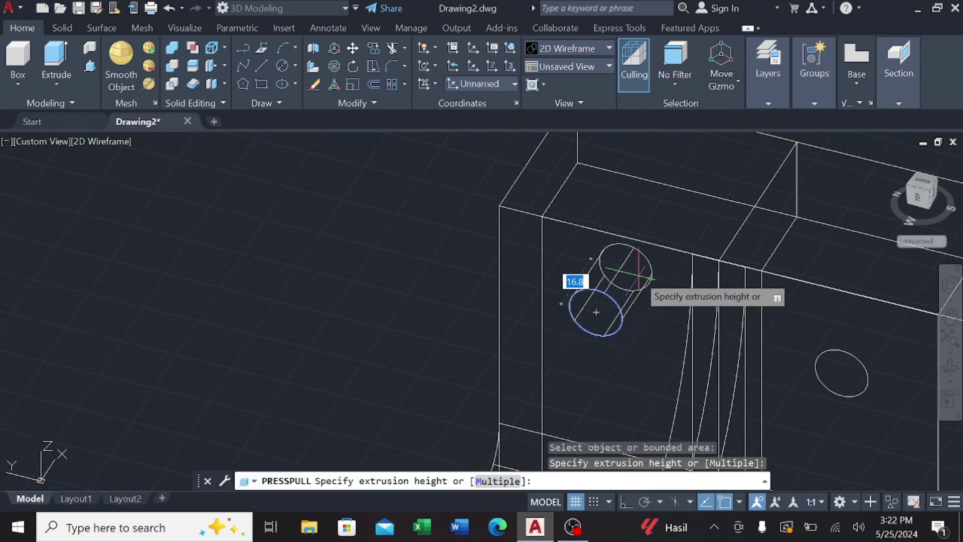
left_click(639, 275)
mouse_move(696, 346)
middle_mouse_down()
mouse_move(540, 323)
mouse_move(551, 304)
middle_mouse_up()
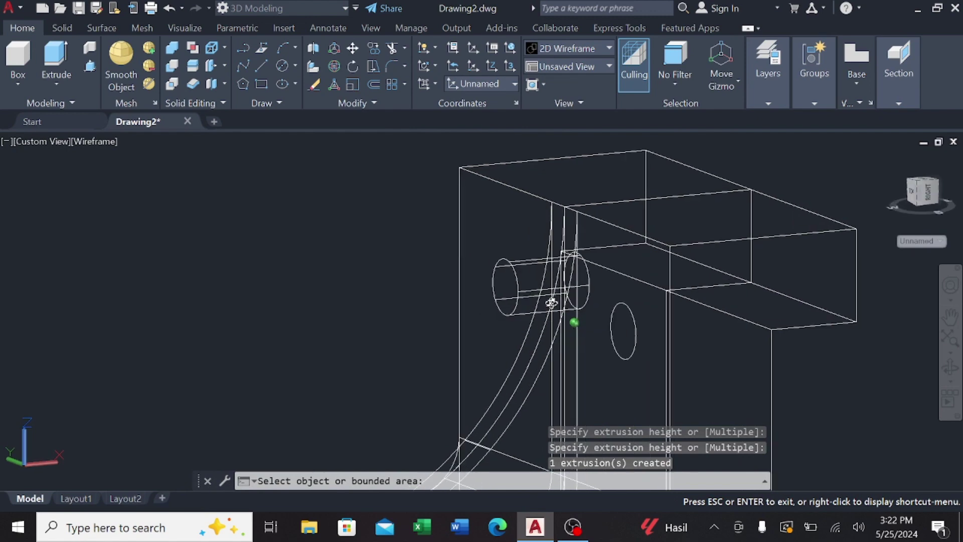
left_click(624, 331)
mouse_move(861, 327)
middle_mouse_down()
mouse_move(710, 337)
mouse_move(526, 324)
middle_mouse_up()
mouse_move(495, 392)
middle_mouse_down("shift")
mouse_move(451, 349)
mouse_move(624, 330)
middle_mouse_up("shift")
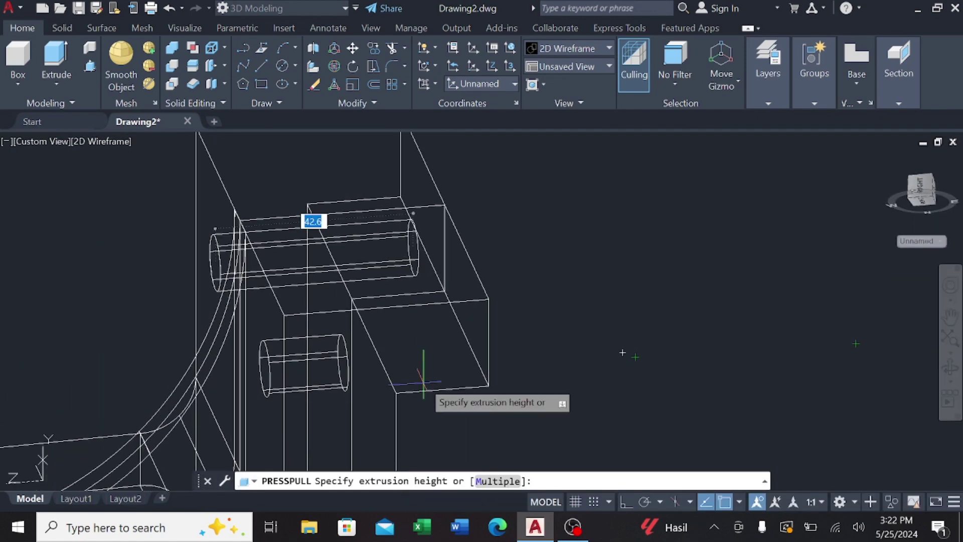
middle_click_drag(441, 397, 347, 396, "shift")
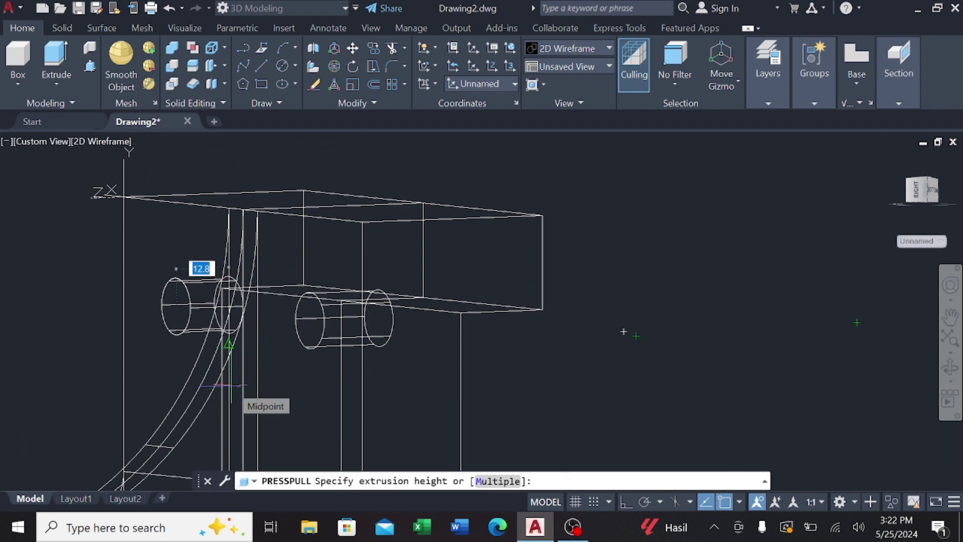
middle_click_drag(223, 385, 273, 420, "shift")
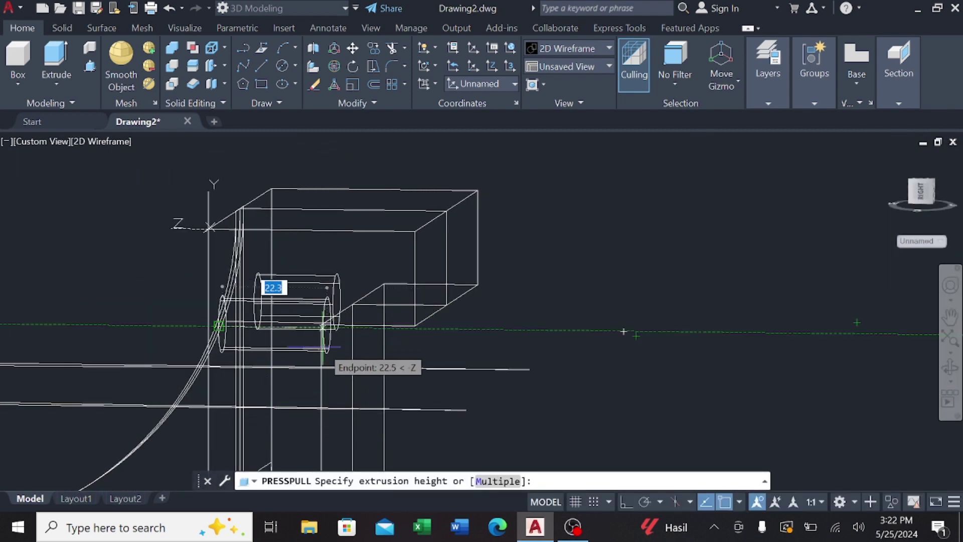
left_click(346, 384)
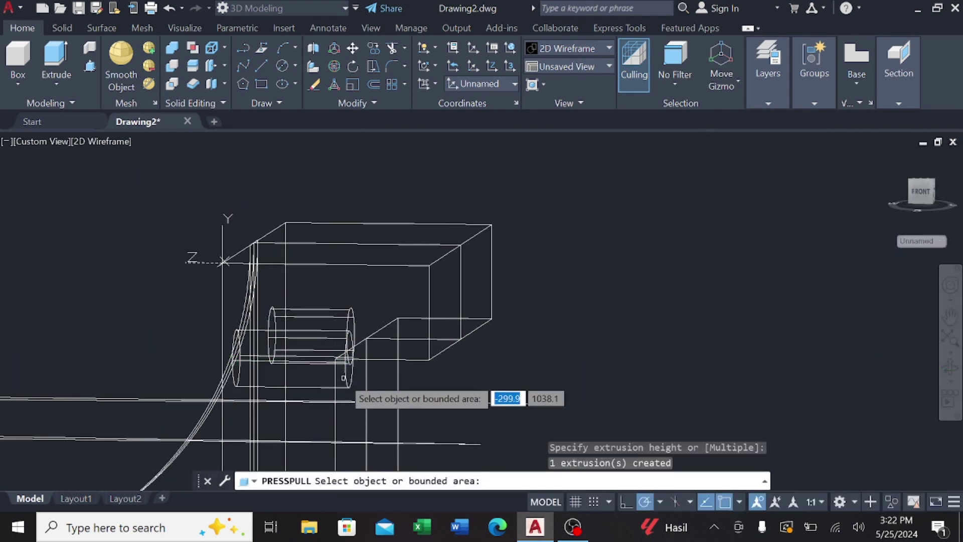
middle_click_drag(347, 398, 406, 321, "shift")
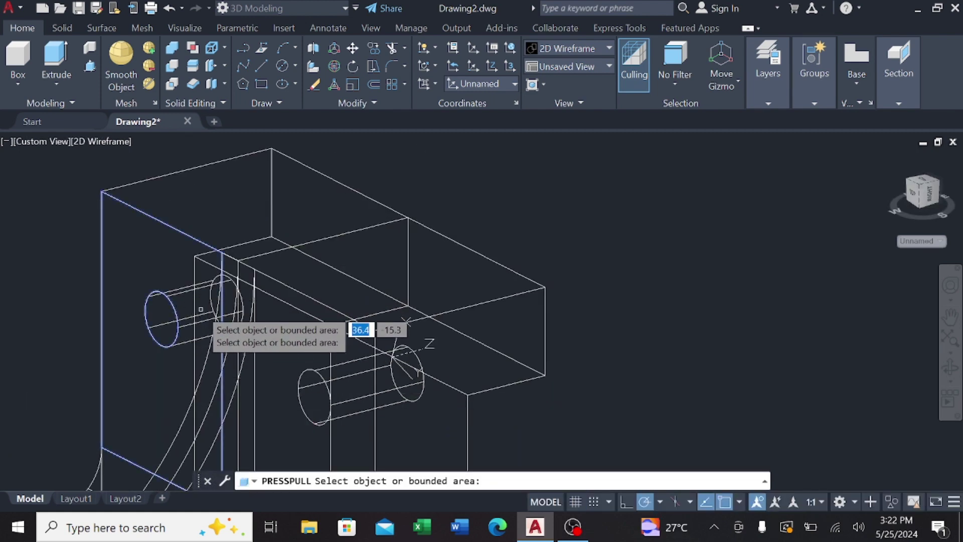
key("Escape")
left_click(169, 8)
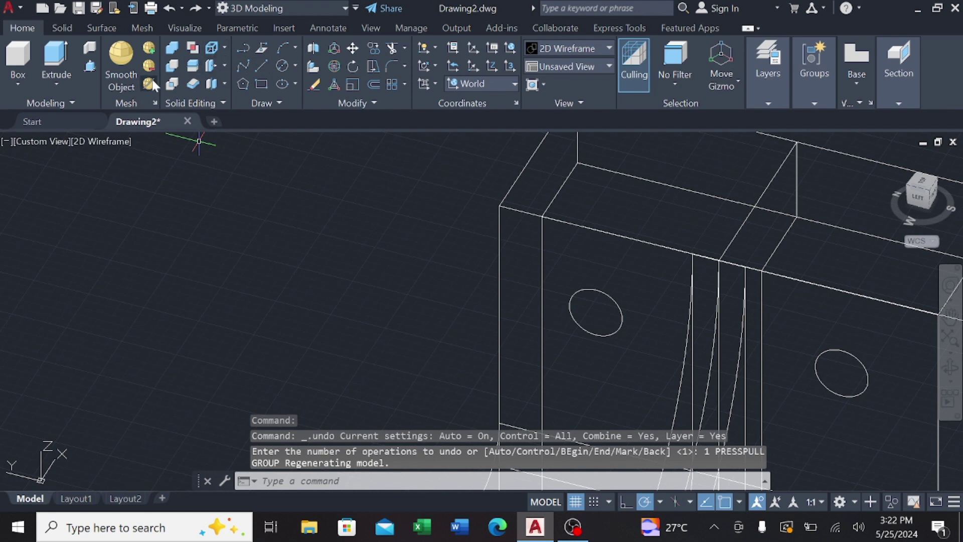
- Push both 12-diameter circles through the back plate as holes and shade the model Conceptual
left_click(582, 308)
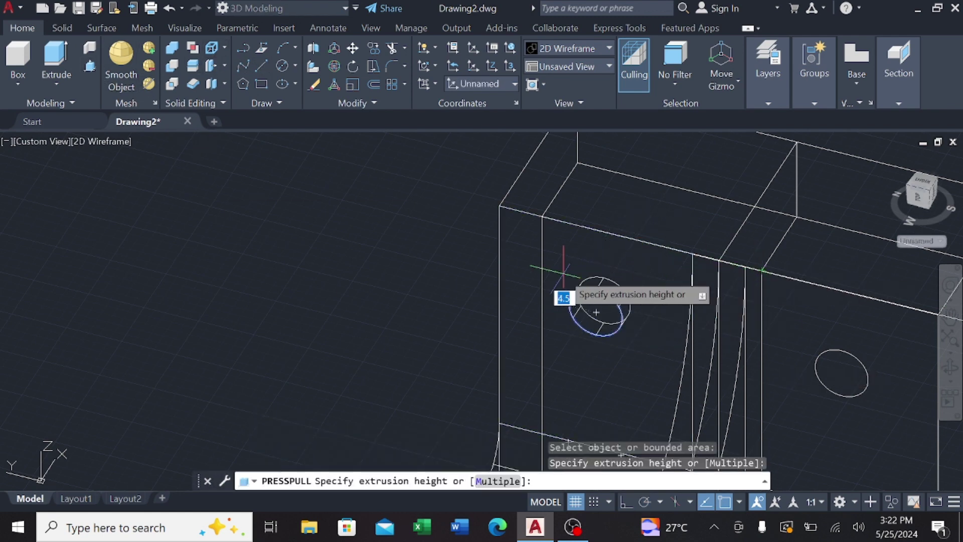
middle_click_drag(578, 291, 722, 238, "shift")
left_click(584, 343)
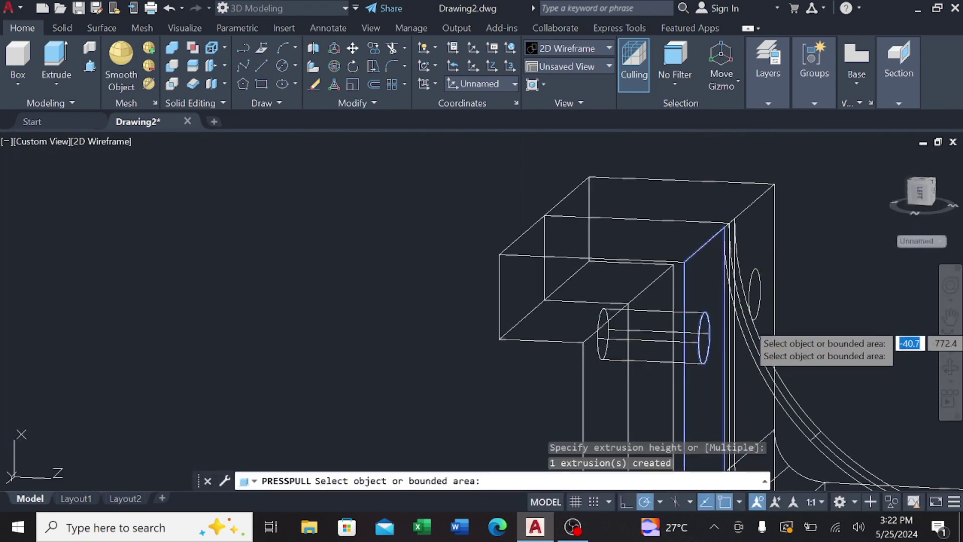
left_click(752, 291)
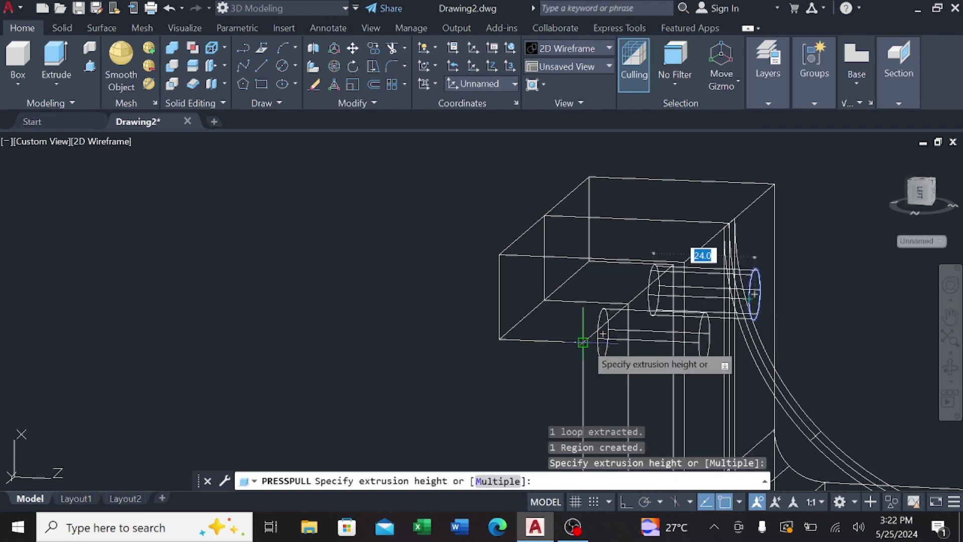
left_click(653, 296)
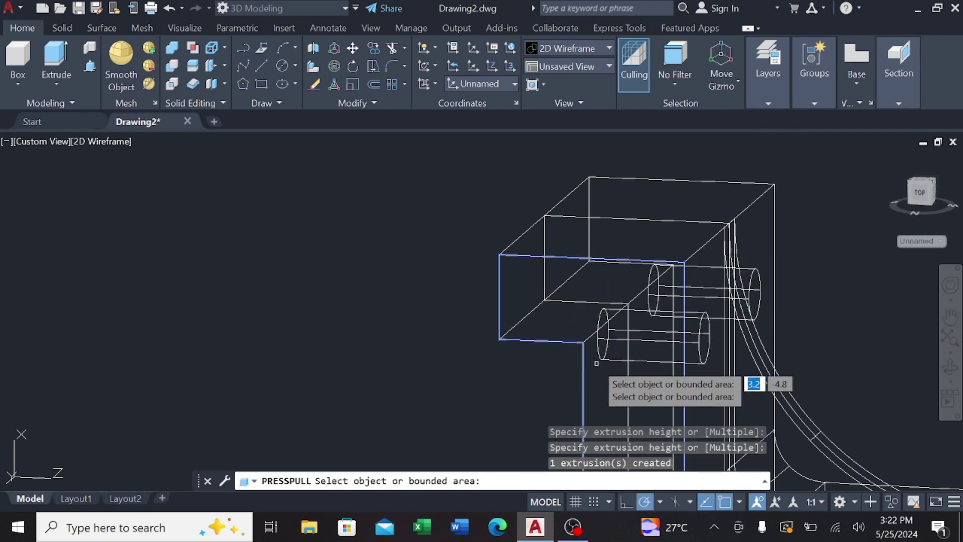
left_click(105, 140)
left_click(128, 191)
- Show the bracket from the southwest isometric view
mouse_move(319, 316)
middle_mouse_down("shift")
mouse_move(335, 343)
mouse_move(194, 338)
mouse_move(53, 306)
mouse_move(63, 326)
mouse_move(129, 322)
mouse_move(182, 338)
middle_mouse_up("shift")
left_click(40, 141)
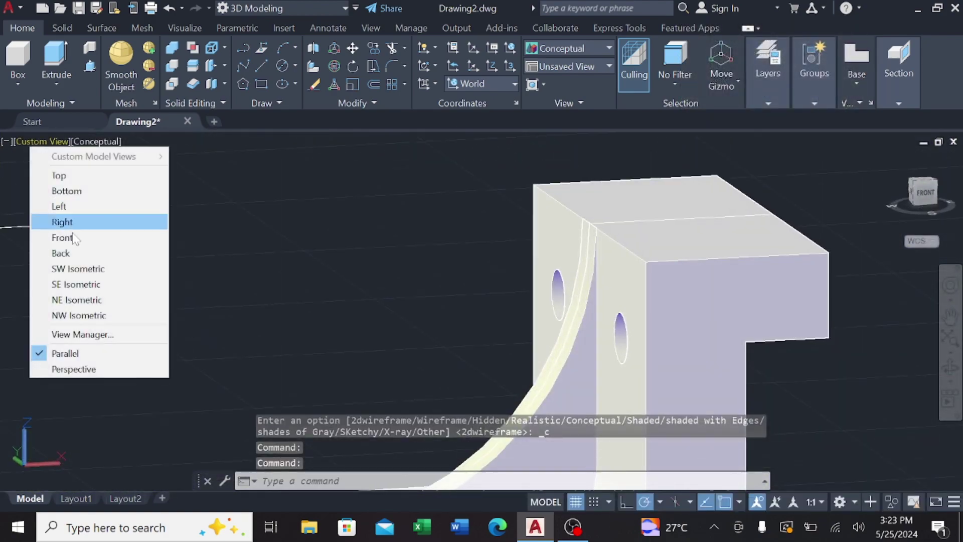
left_click(77, 269)
- Window-select and delete the two stray construction lines, then zoom in
left_click(476, 168)
left_click(292, 281)
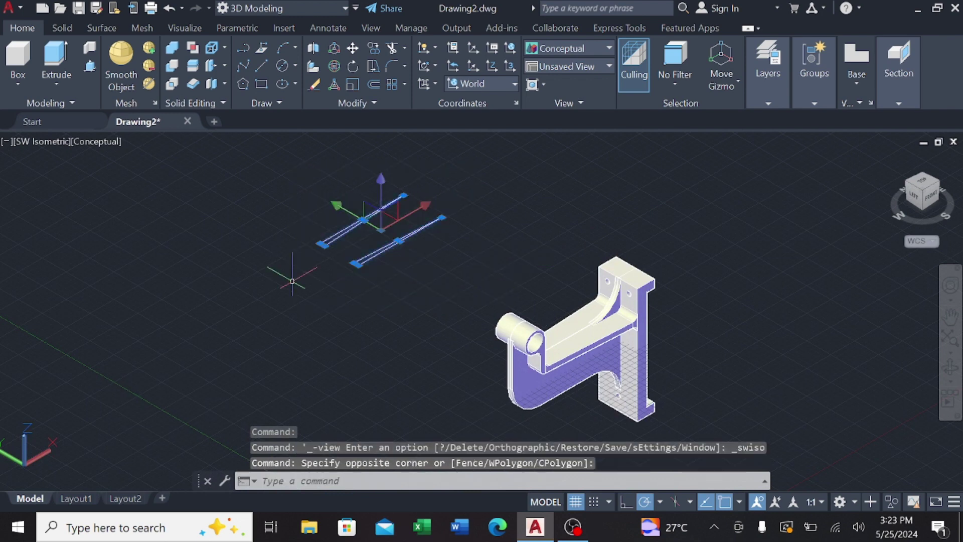
key("Delete")
scroll(552, 351, "up", 2)
scroll(526, 343, "up", 1)
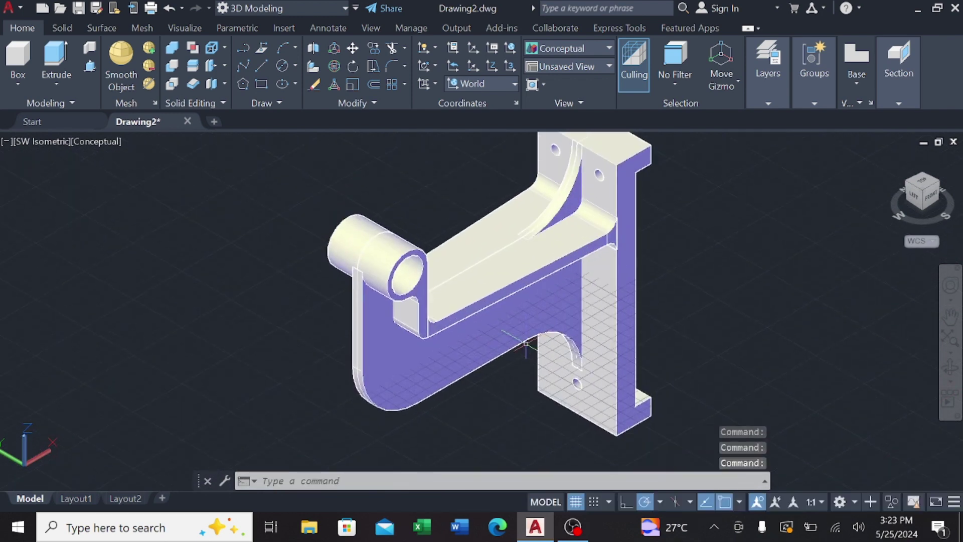